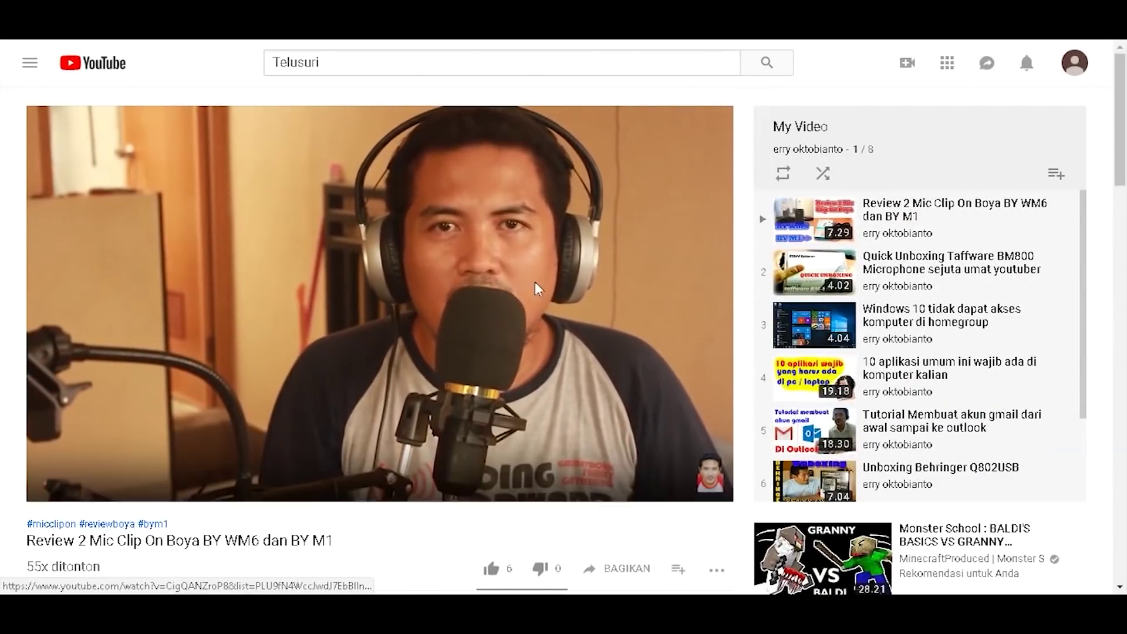
Subscribe to the channel that published the mic clip-on review video and turn on its notifications.
scroll(728, 561, down, 3)
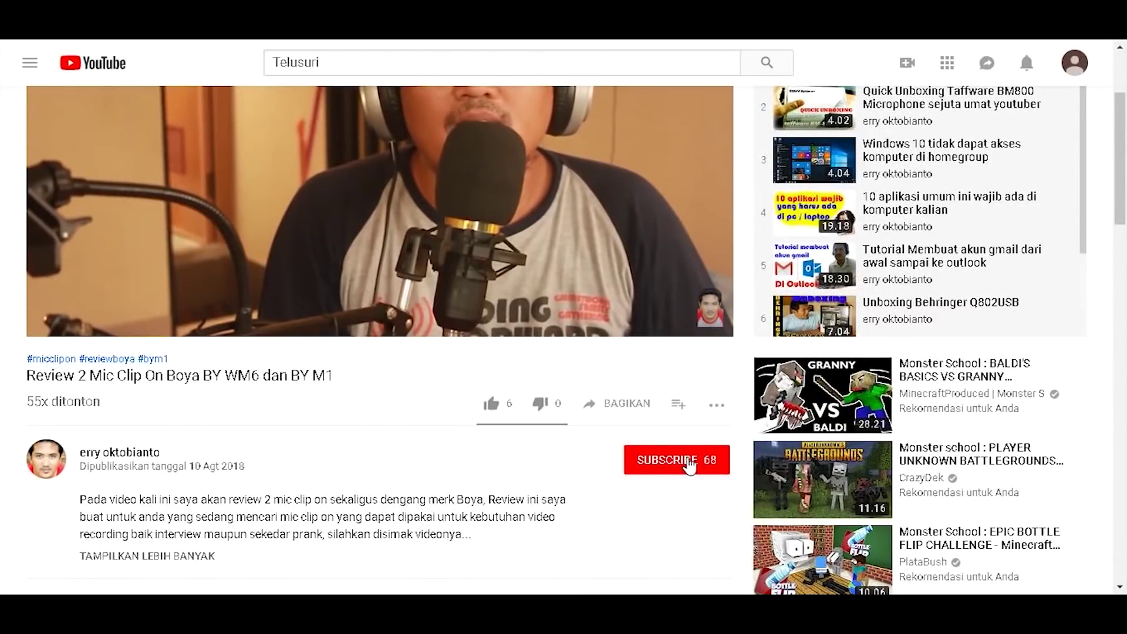
click(690, 464)
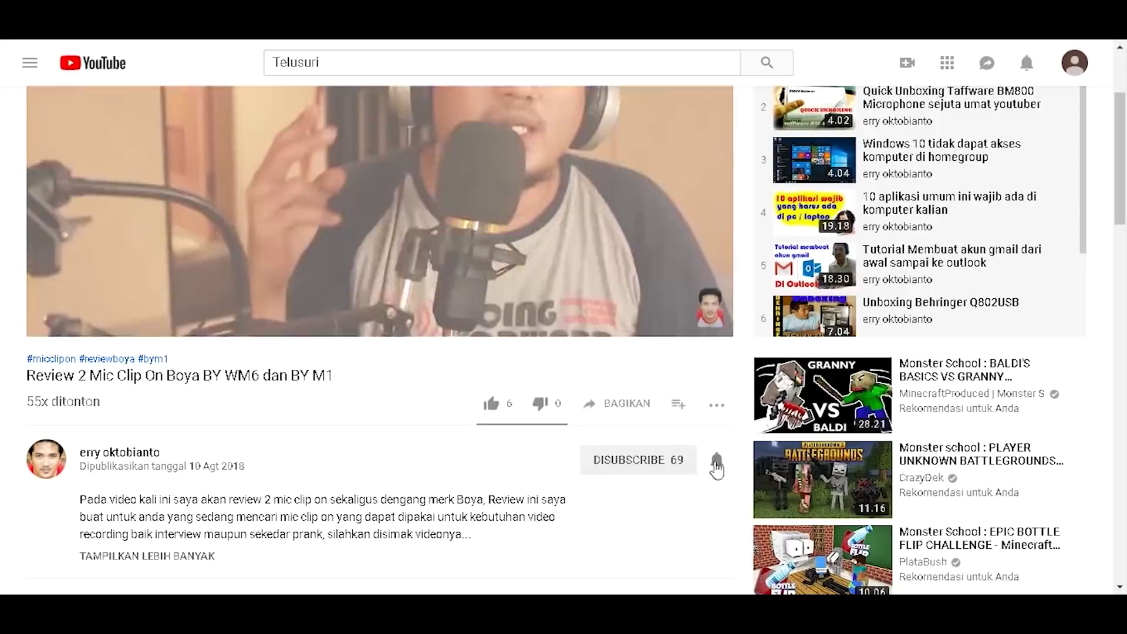
click(717, 460)
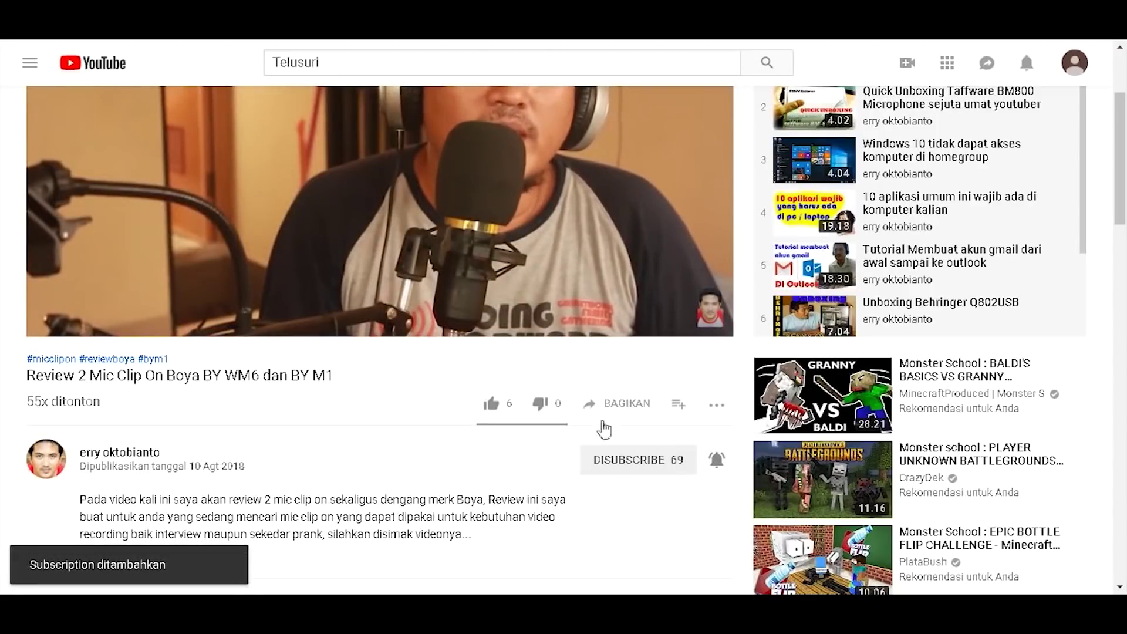
scroll(646, 458, up, 3)
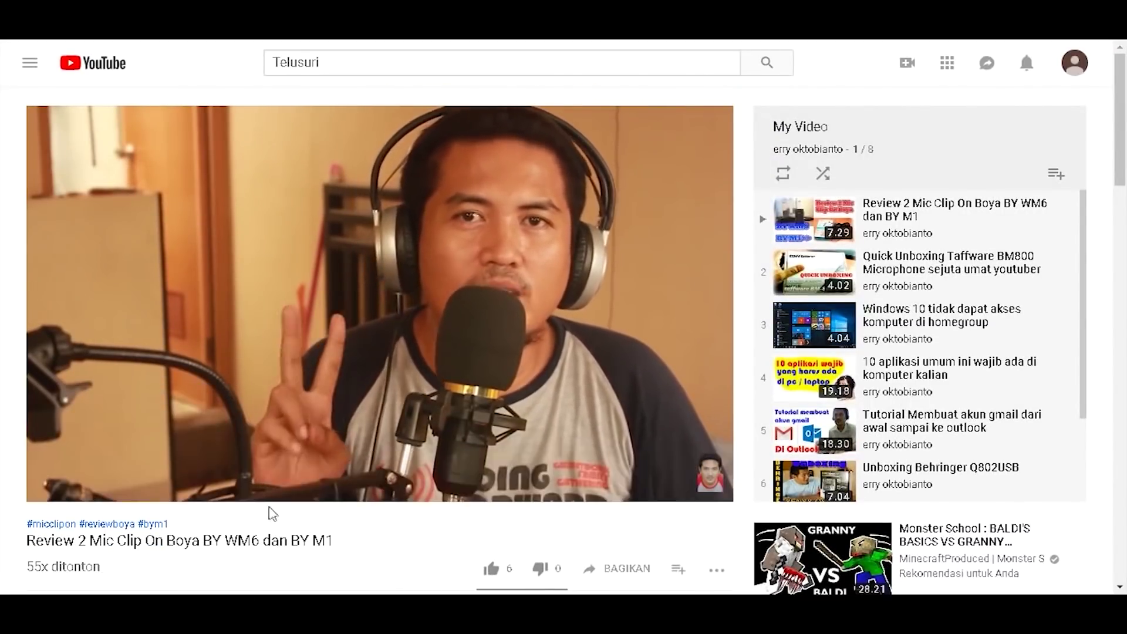
Like the video "Review 2 Mic Clip On Boya BY WM6 dan BY M1" and start a public comment on it.
scroll(276, 511, down, 3)
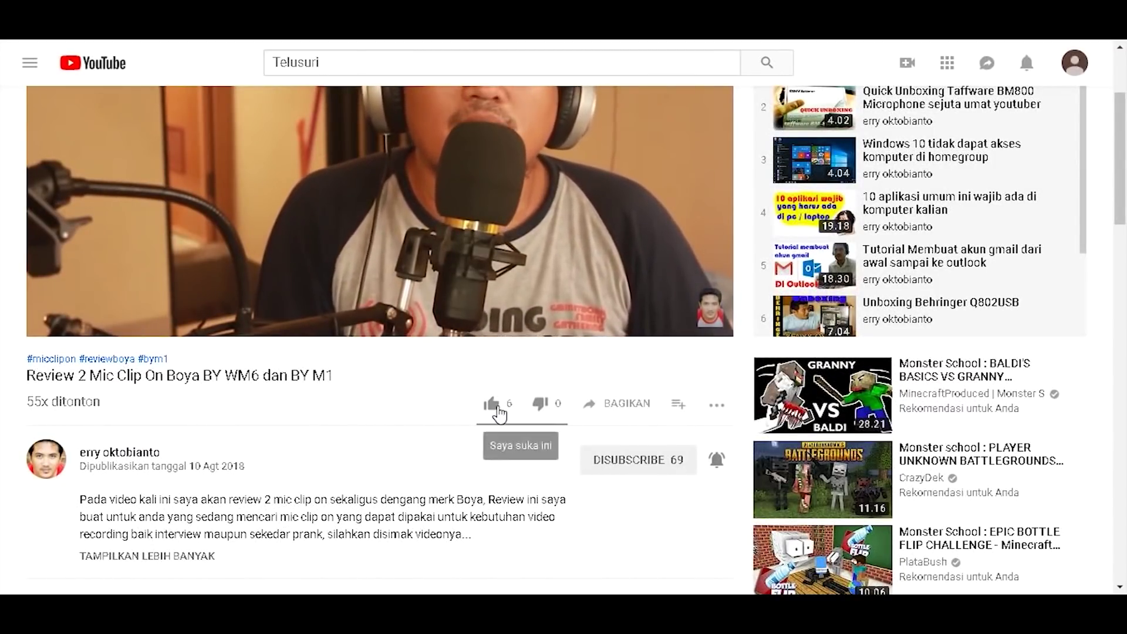
click(497, 412)
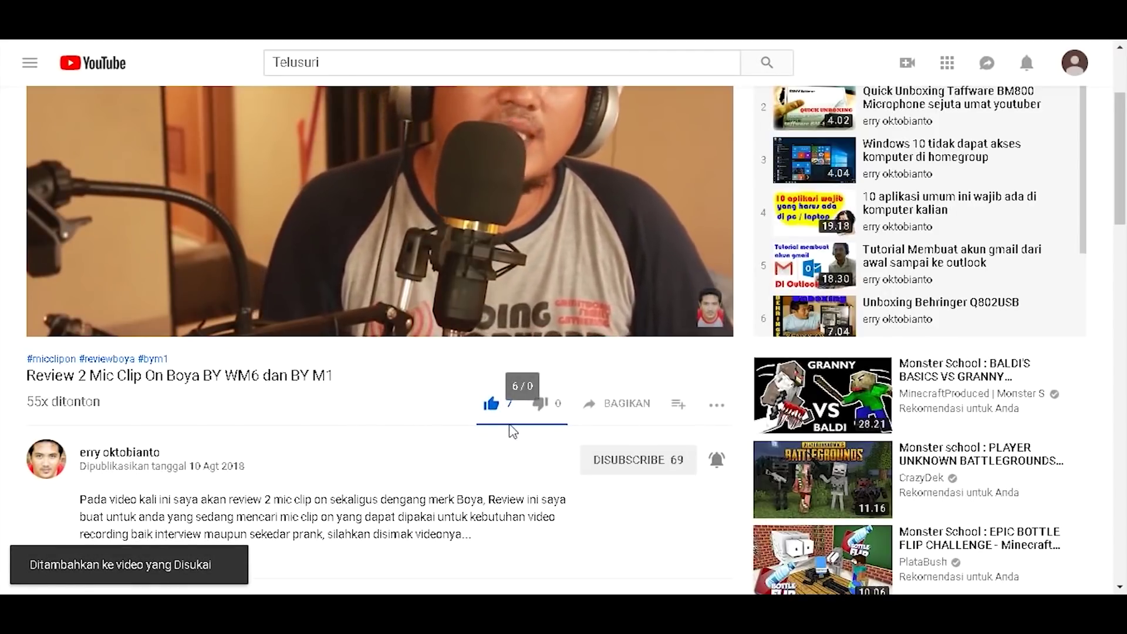
scroll(510, 428, down, 3)
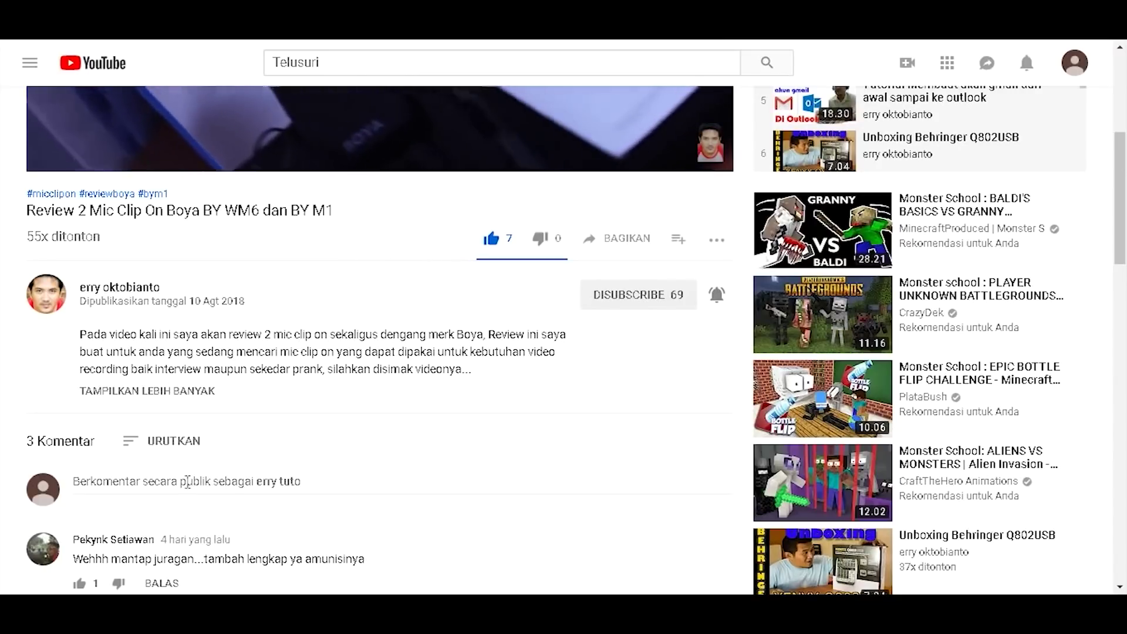
click(186, 481)
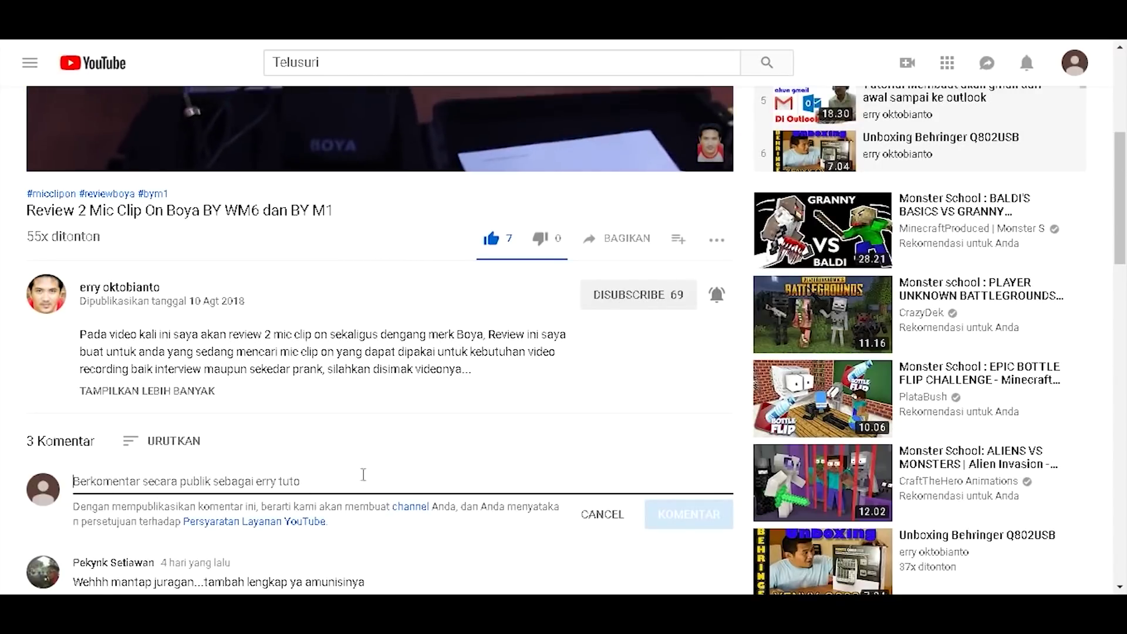
Open the sharing options of the video and look through the available sharing services.
scroll(364, 473, up, 3)
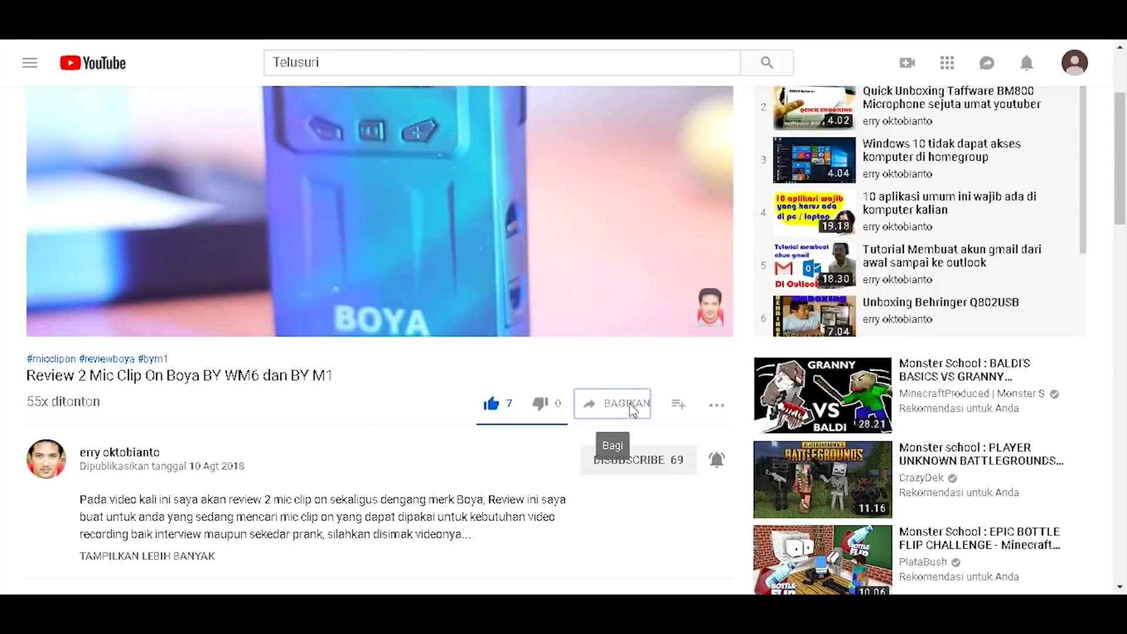
click(631, 411)
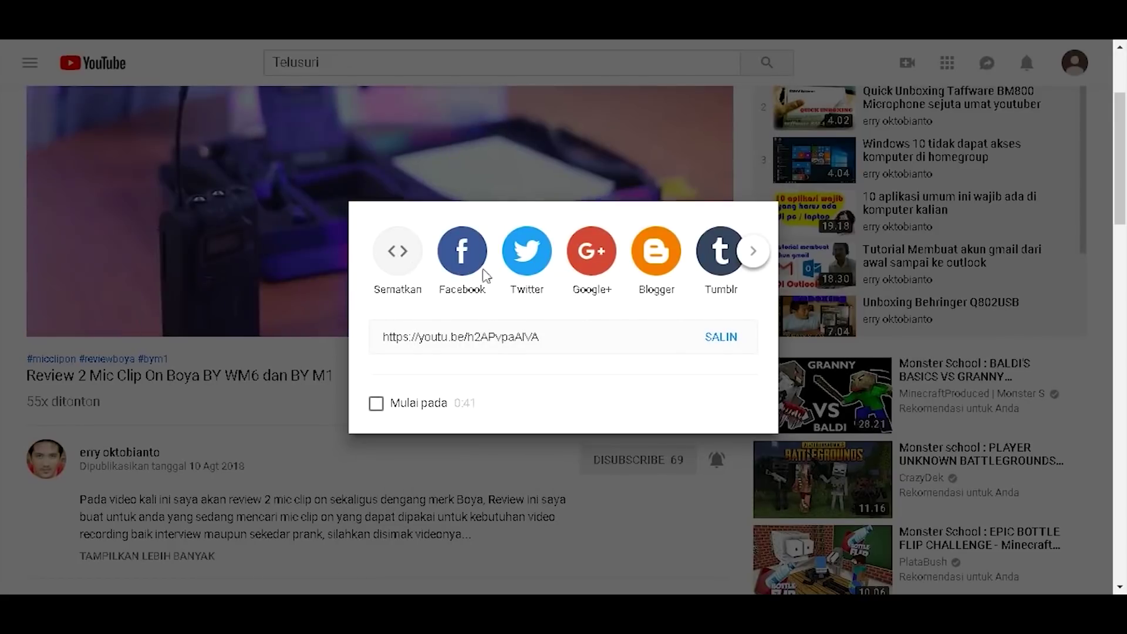
click(750, 256)
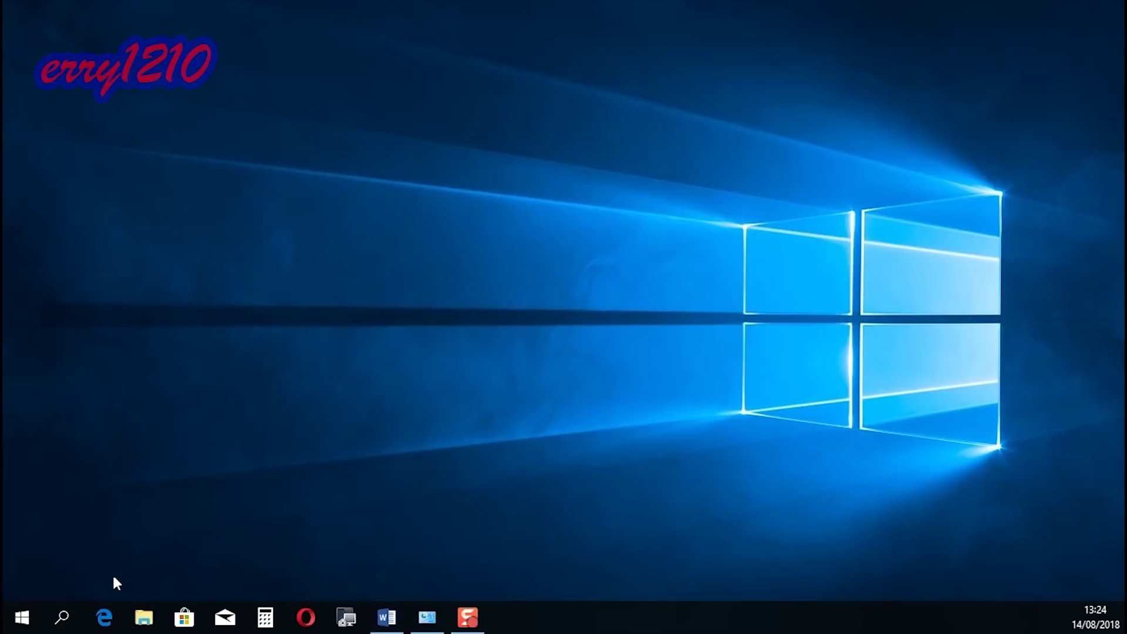
Open the additional power settings from the Power & sleep page of the Windows system settings.
click(24, 616)
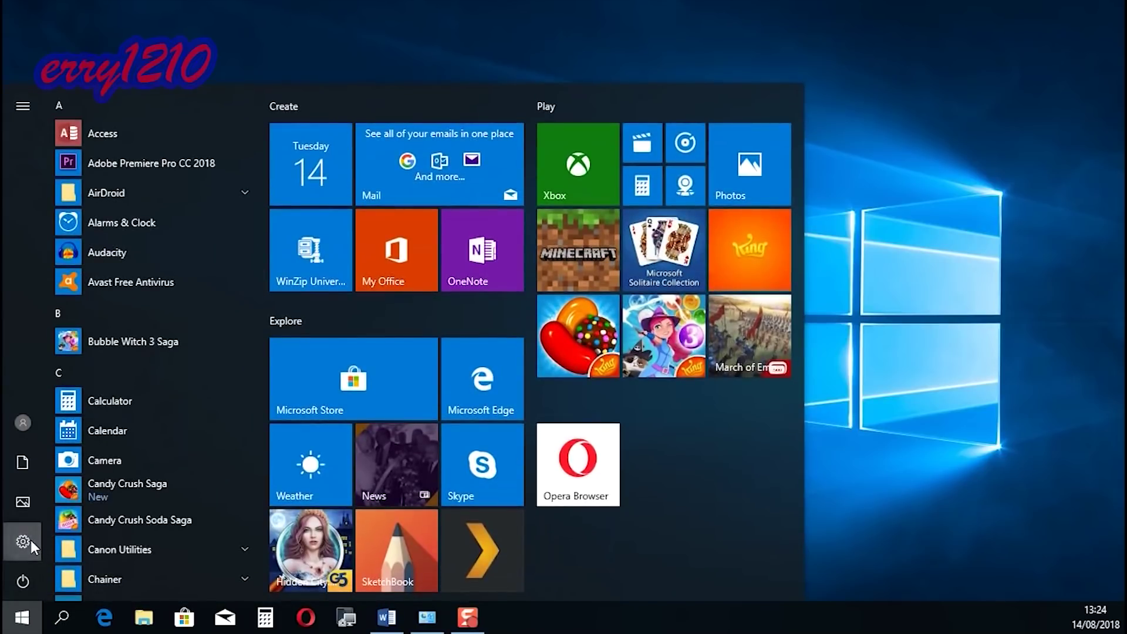
click(31, 540)
click(126, 198)
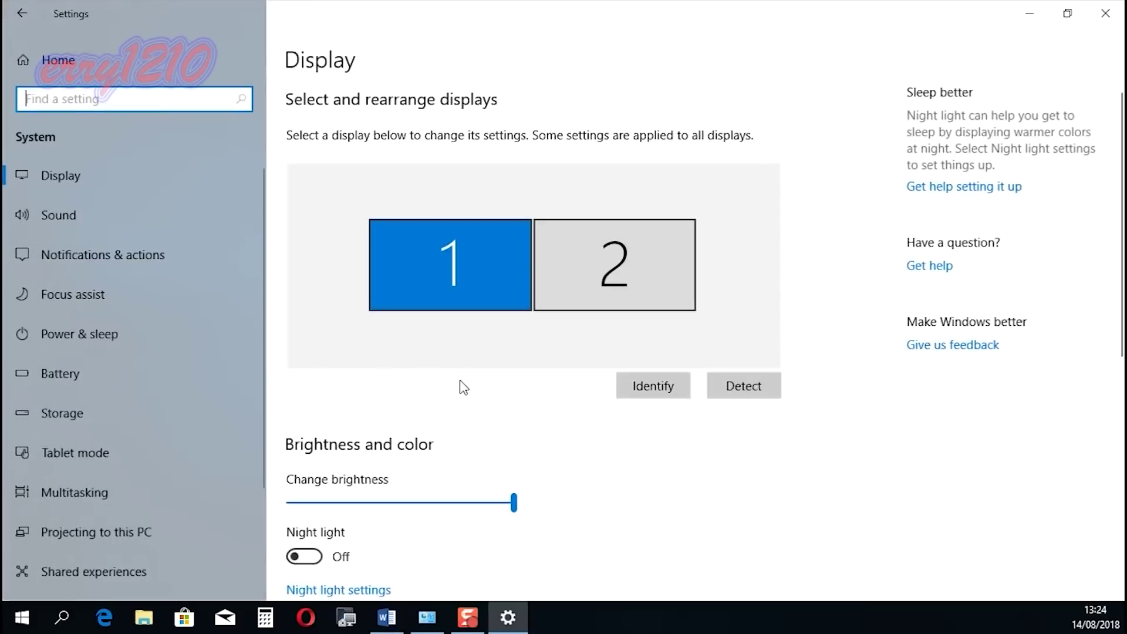
click(153, 326)
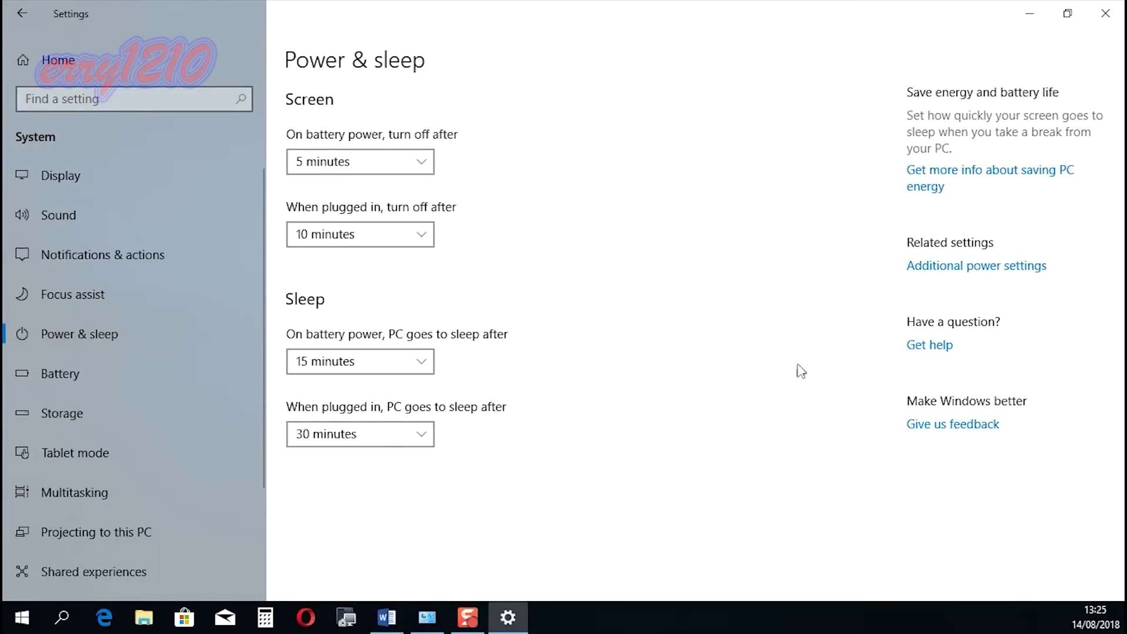
click(964, 269)
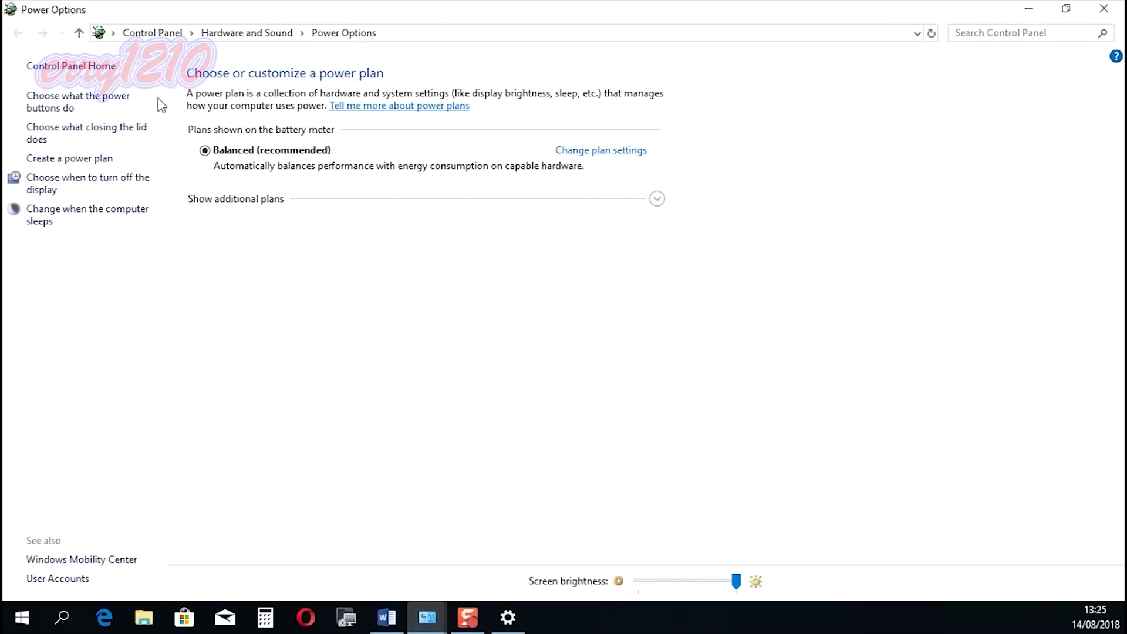
Unlock the unavailable power-button settings, try to switch off fast startup, and close the power settings windows.
click(106, 104)
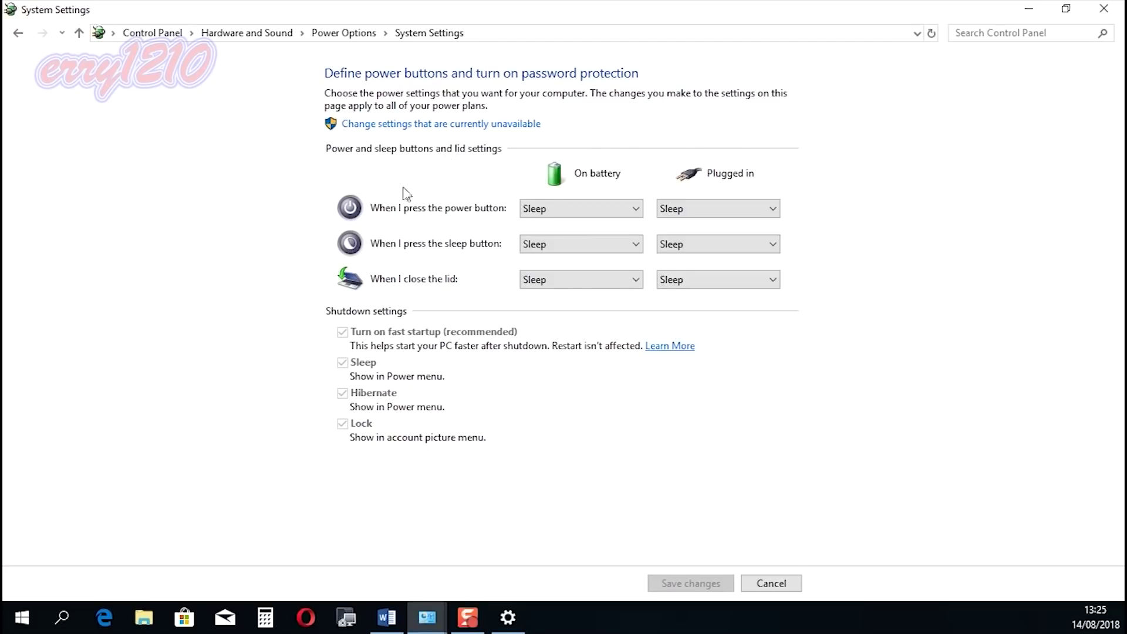
click(411, 124)
click(342, 313)
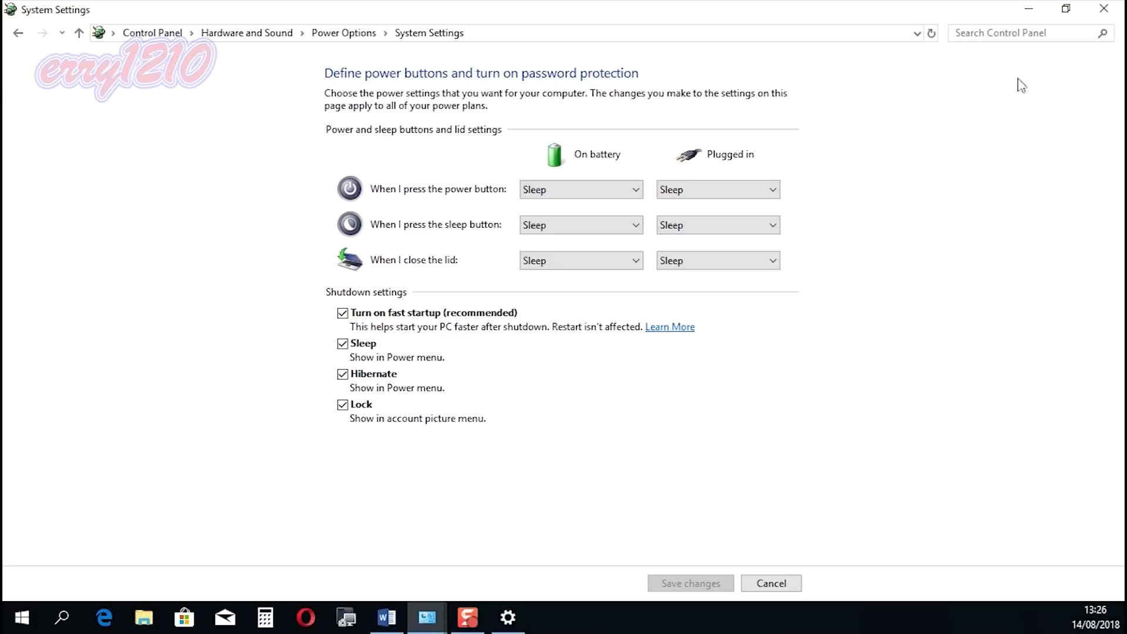
click(1114, 13)
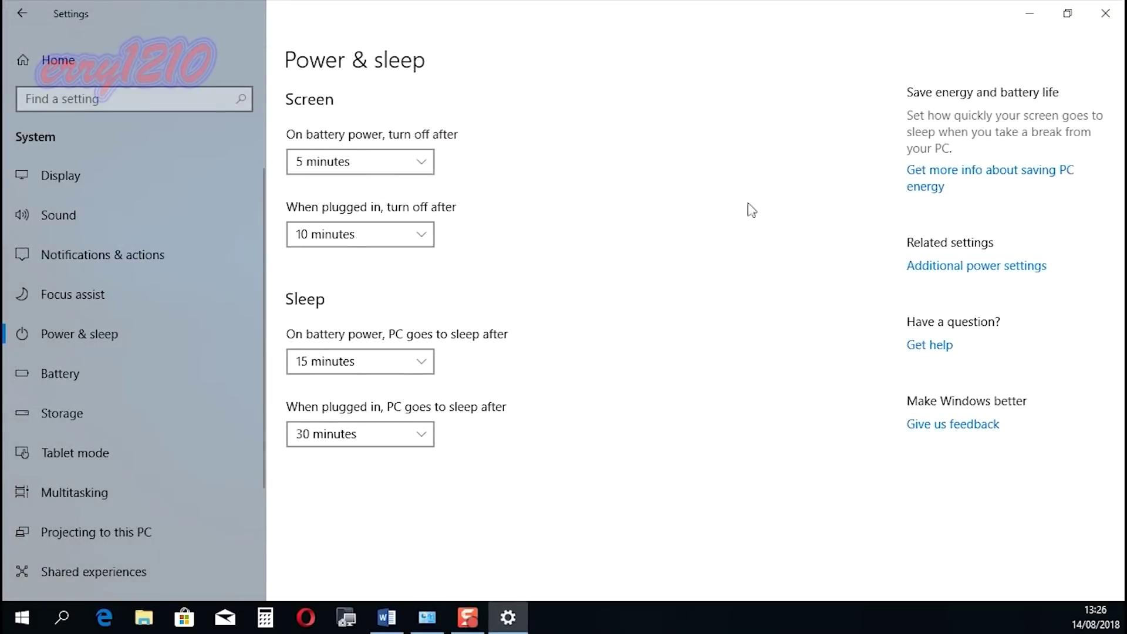
click(1103, 9)
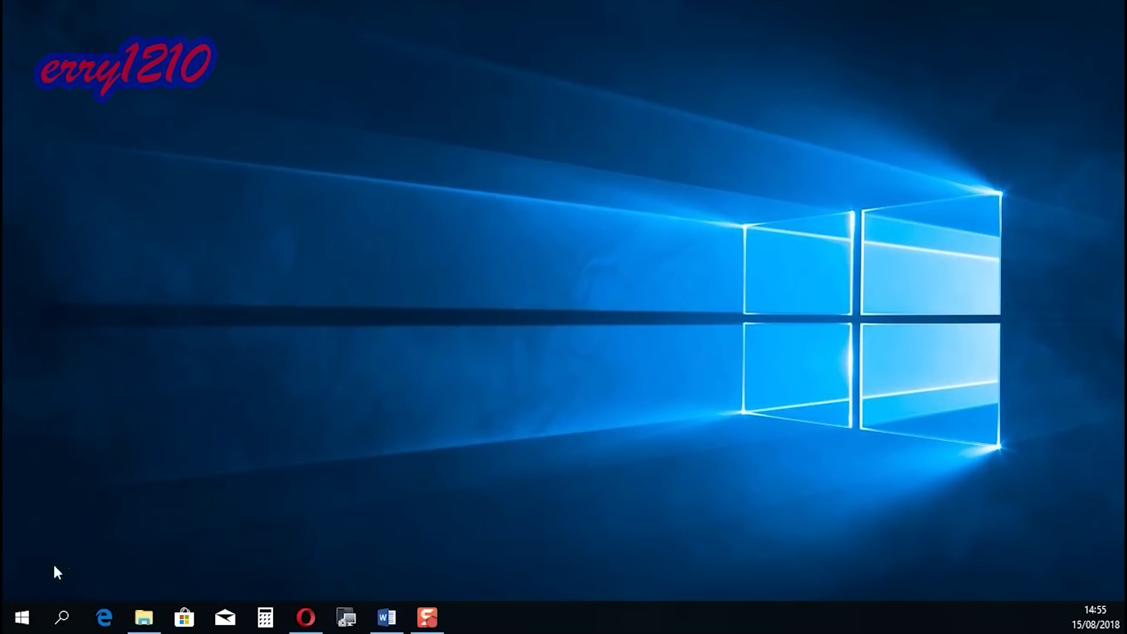
Set the Windows visual effects to "Adjust for best performance" in the Performance Options of the advanced system properties.
click(22, 617)
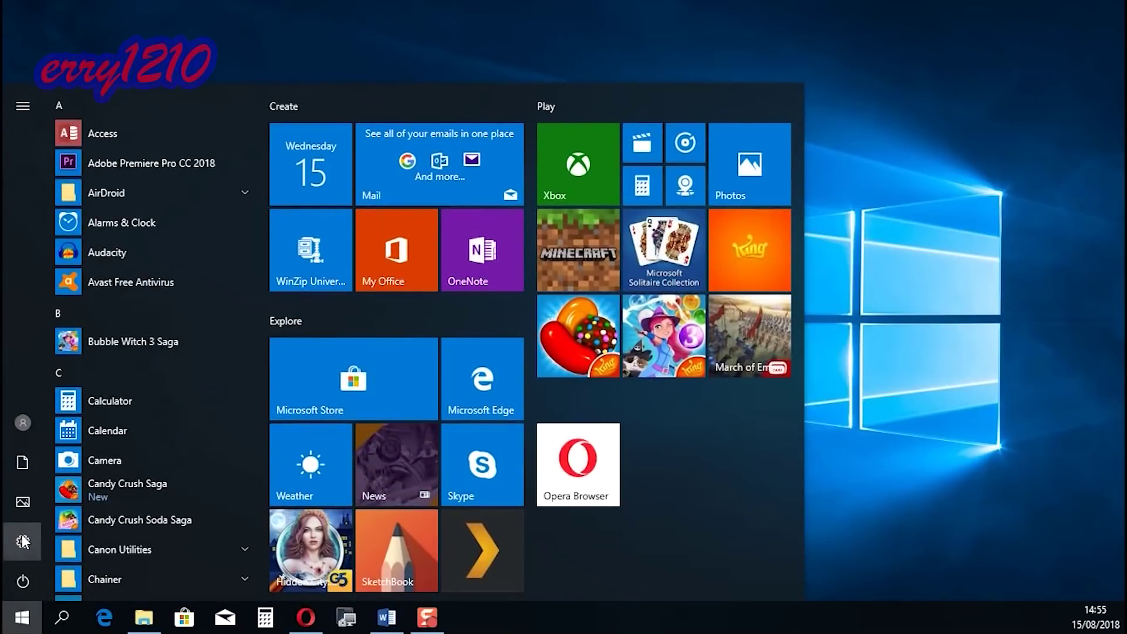
click(22, 540)
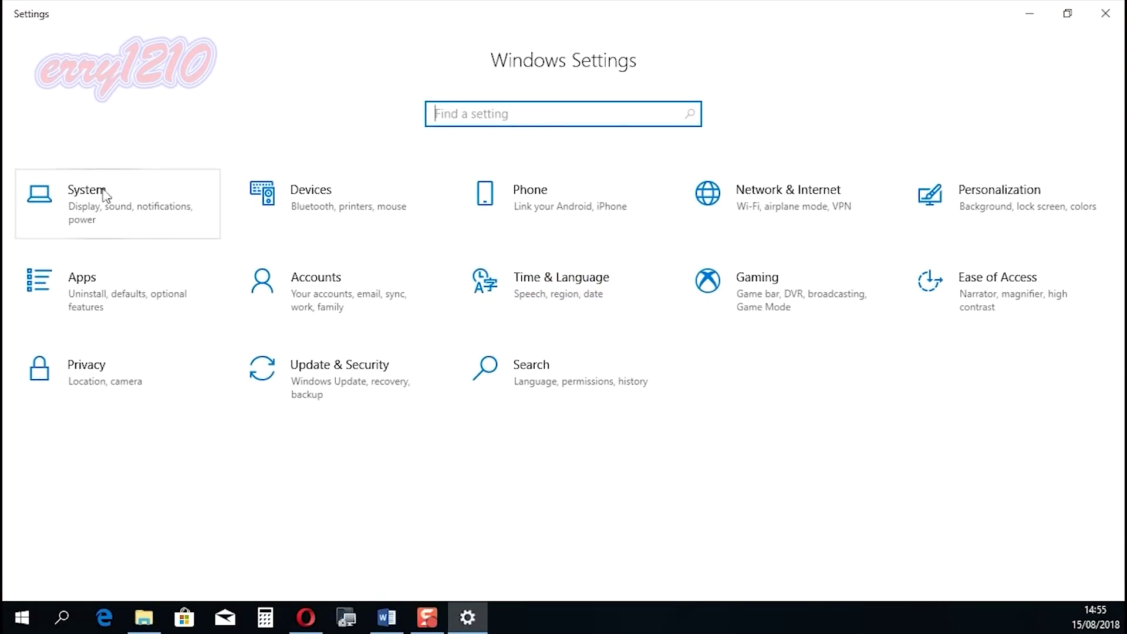
click(104, 193)
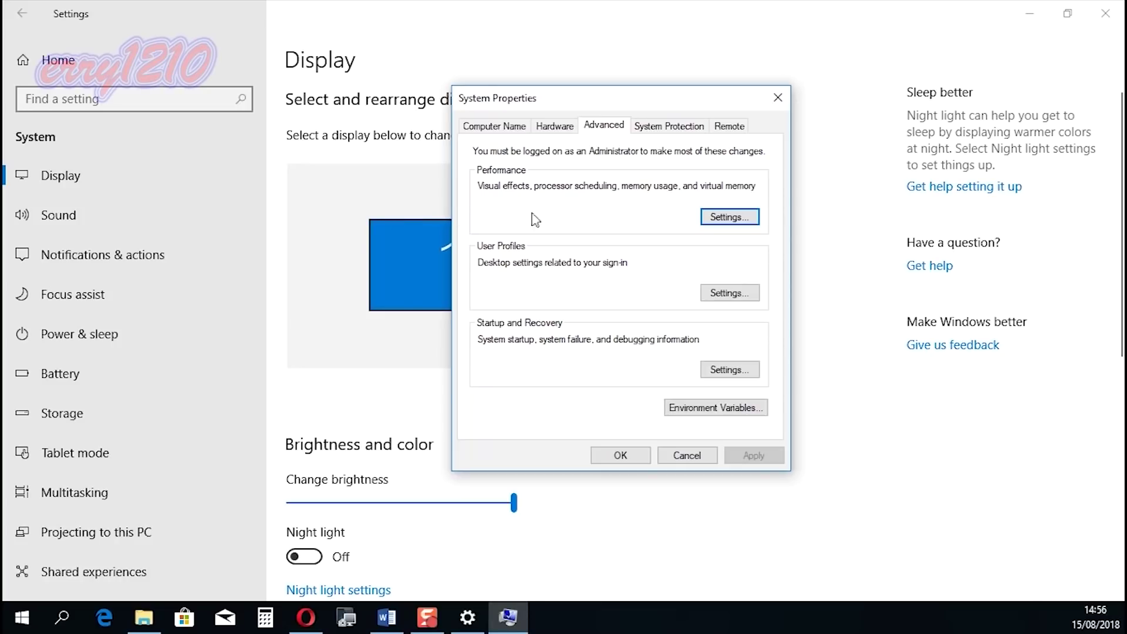
click(713, 230)
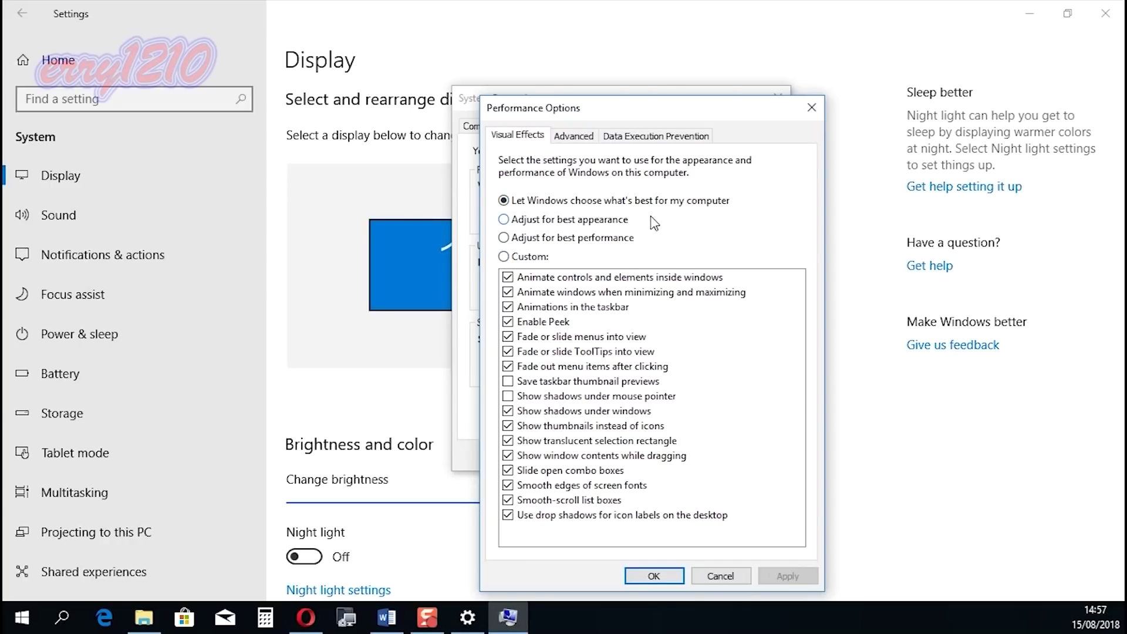
click(630, 243)
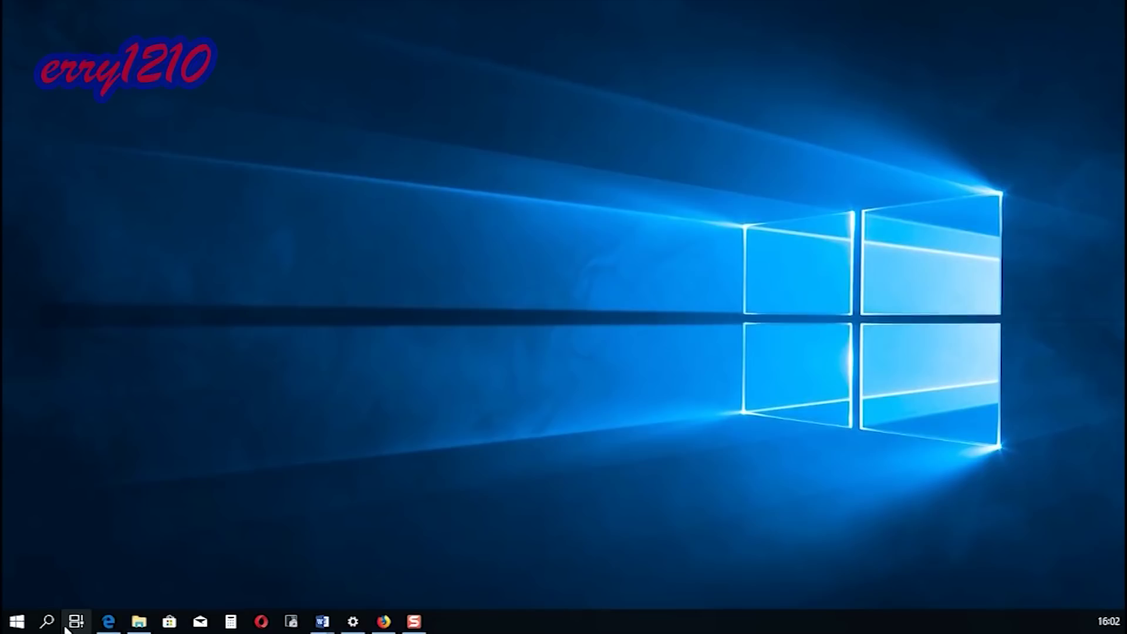
Add a third virtual desktop in Task View and leave the overview.
click(76, 621)
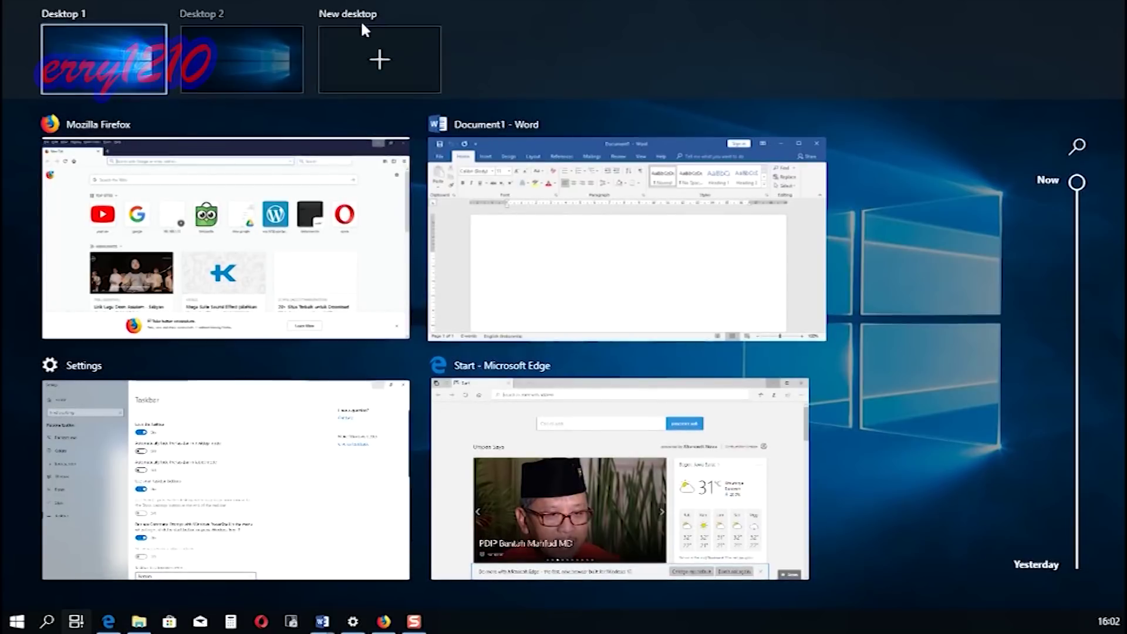
click(385, 60)
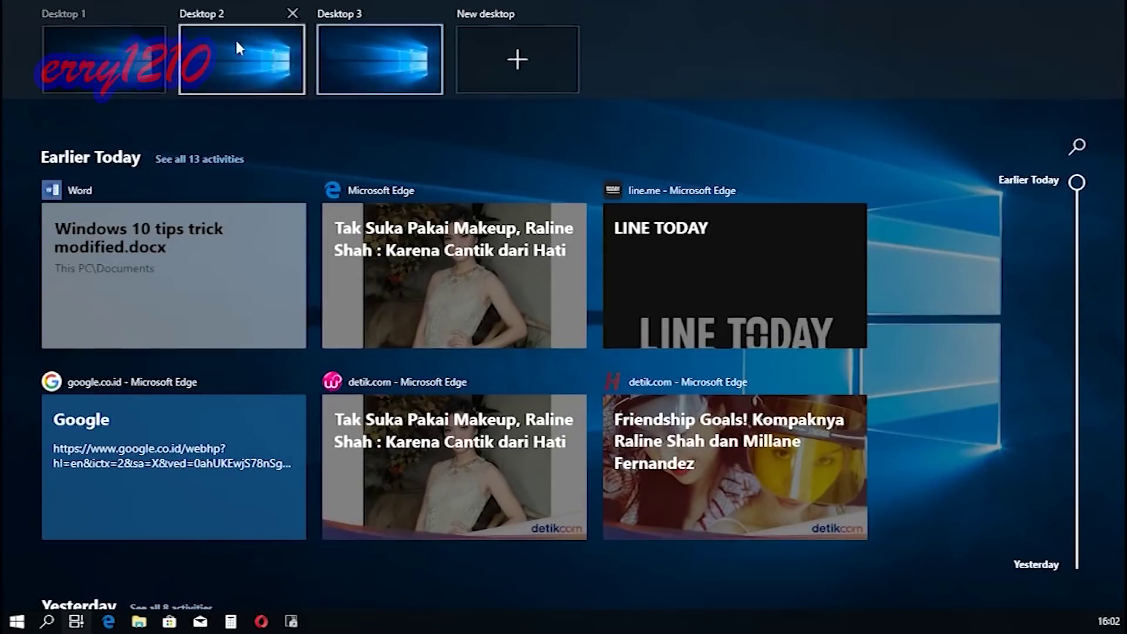
key(Escape)
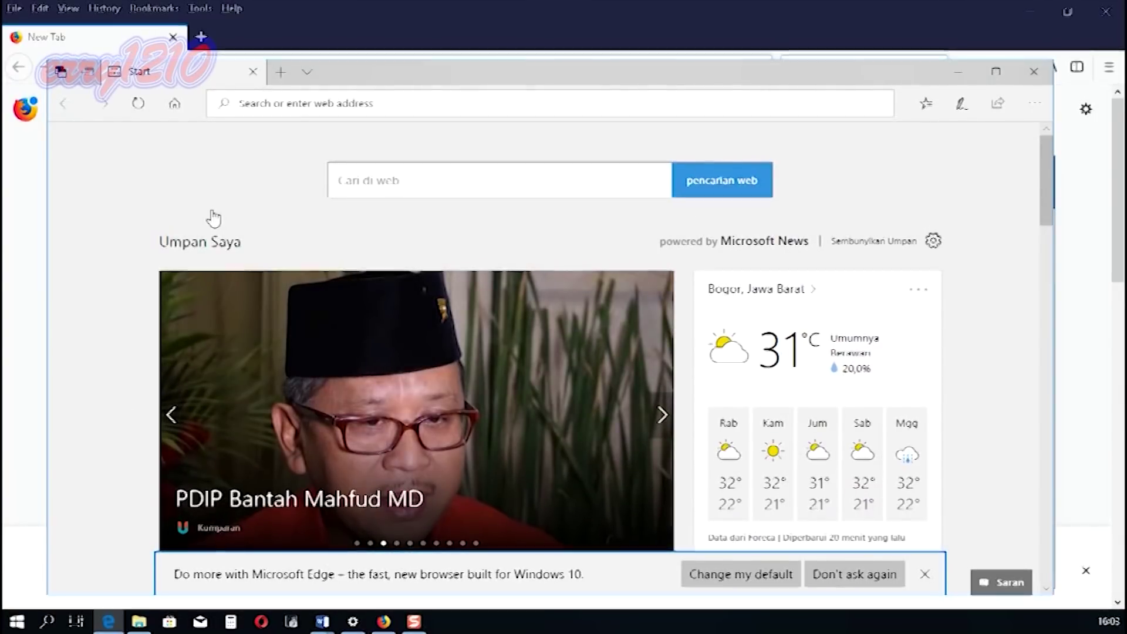
Move the Microsoft Edge window to Desktop 2 and the Word document window to Desktop 3.
click(77, 622)
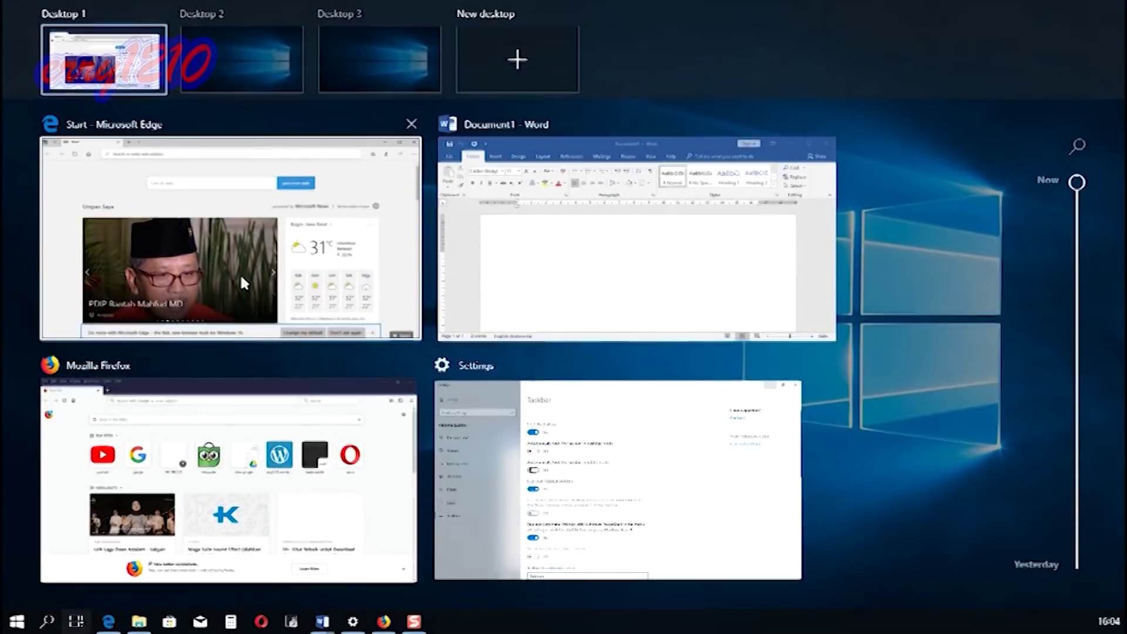
drag(230, 220, 247, 45)
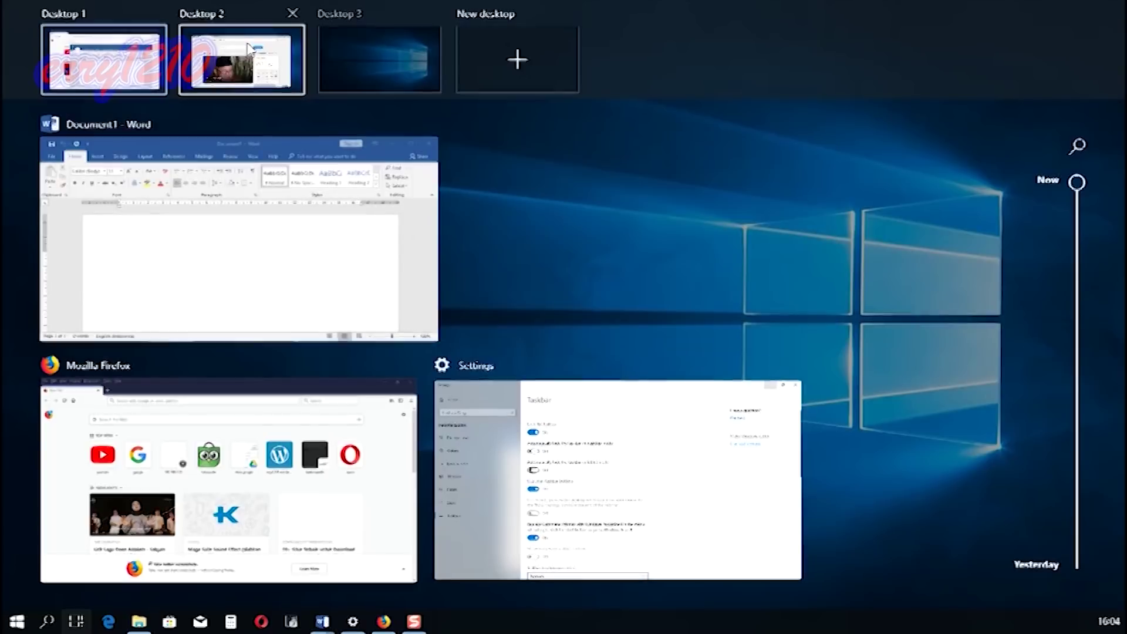
drag(229, 234, 373, 64)
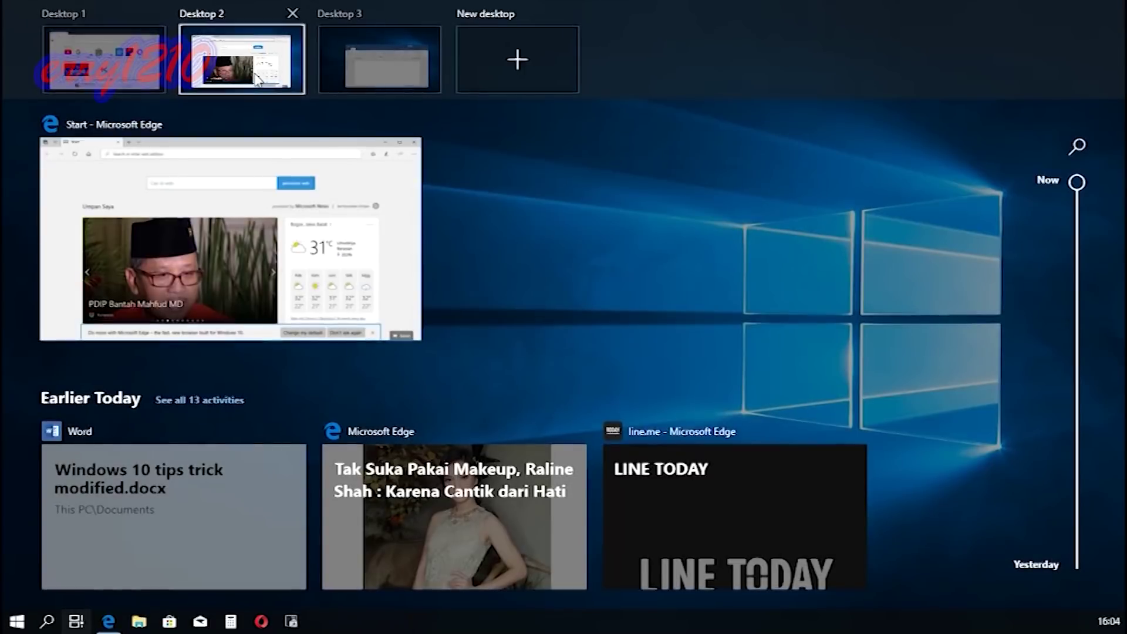
Switch to Desktop 2 and on to Desktop 3 to view the windows moved there.
click(257, 80)
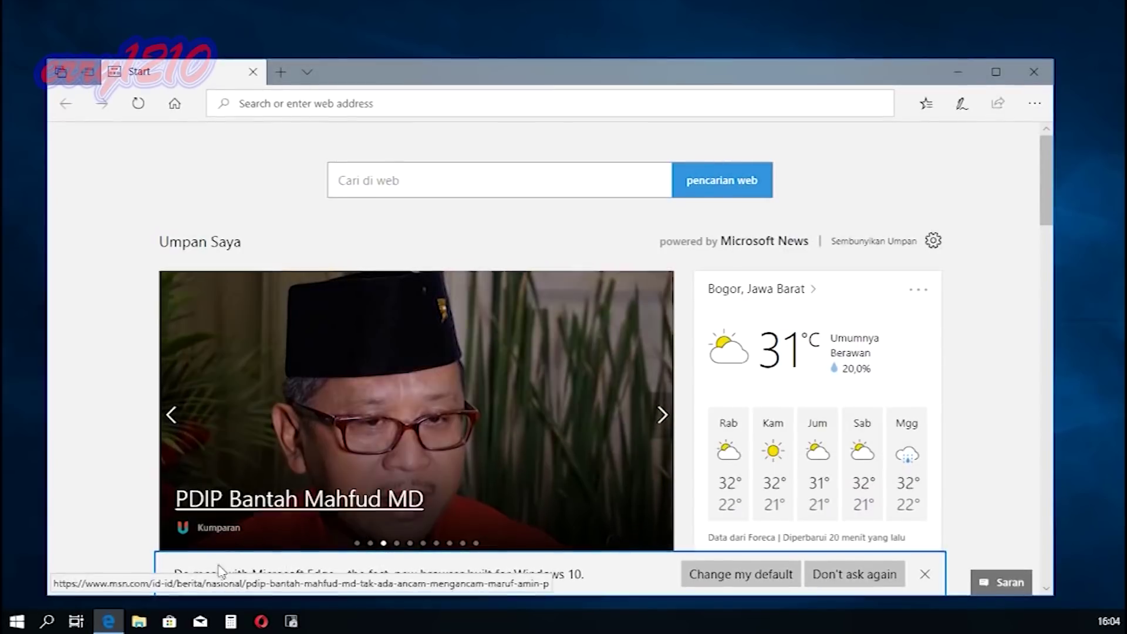
click(78, 622)
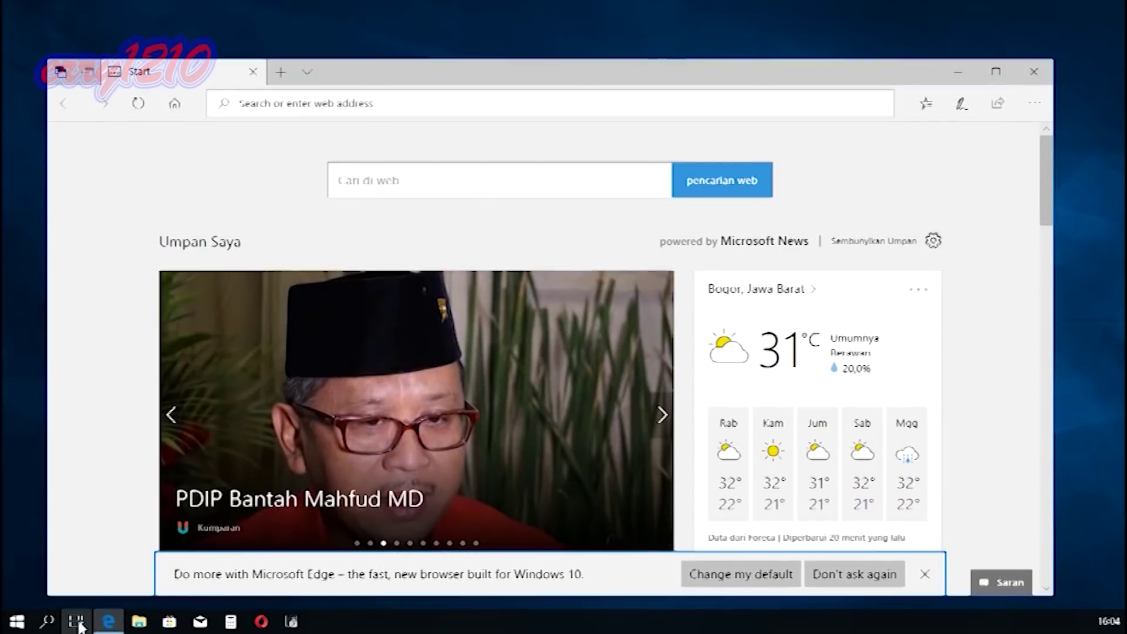
click(372, 55)
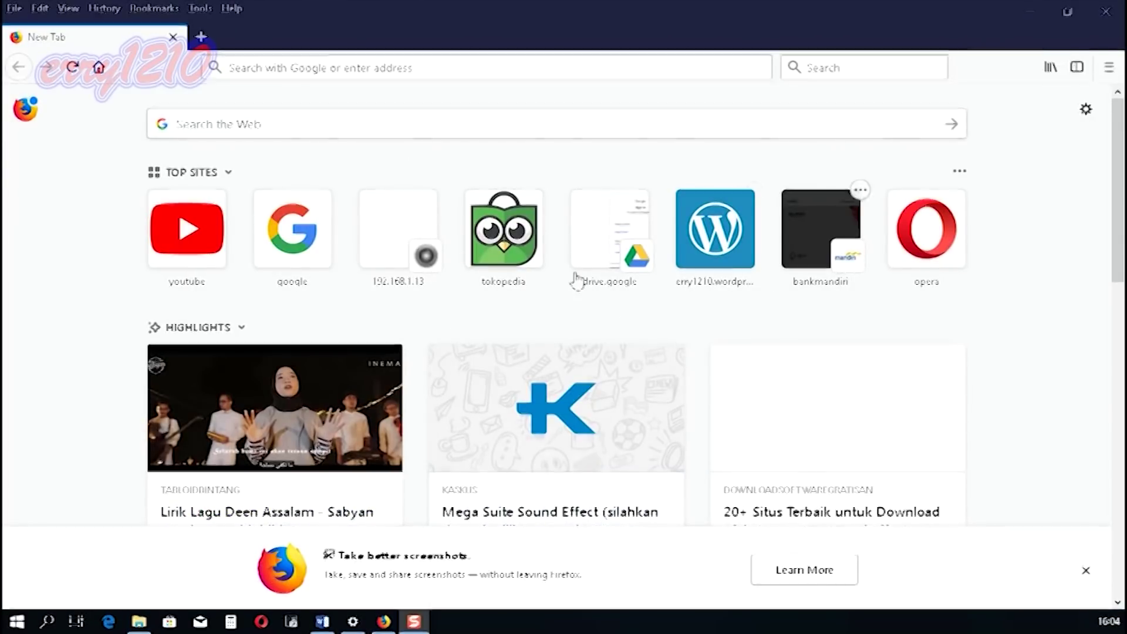
Open YouTube from the Firefox top sites on Desktop 1 and bring up the overview of all desktops.
click(184, 251)
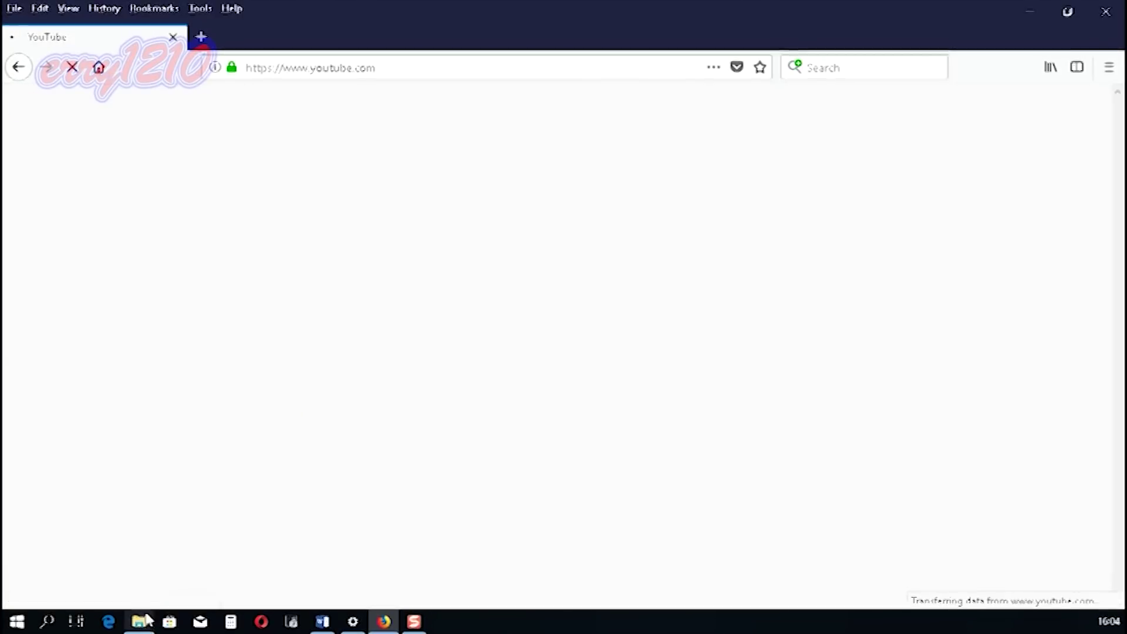
click(75, 621)
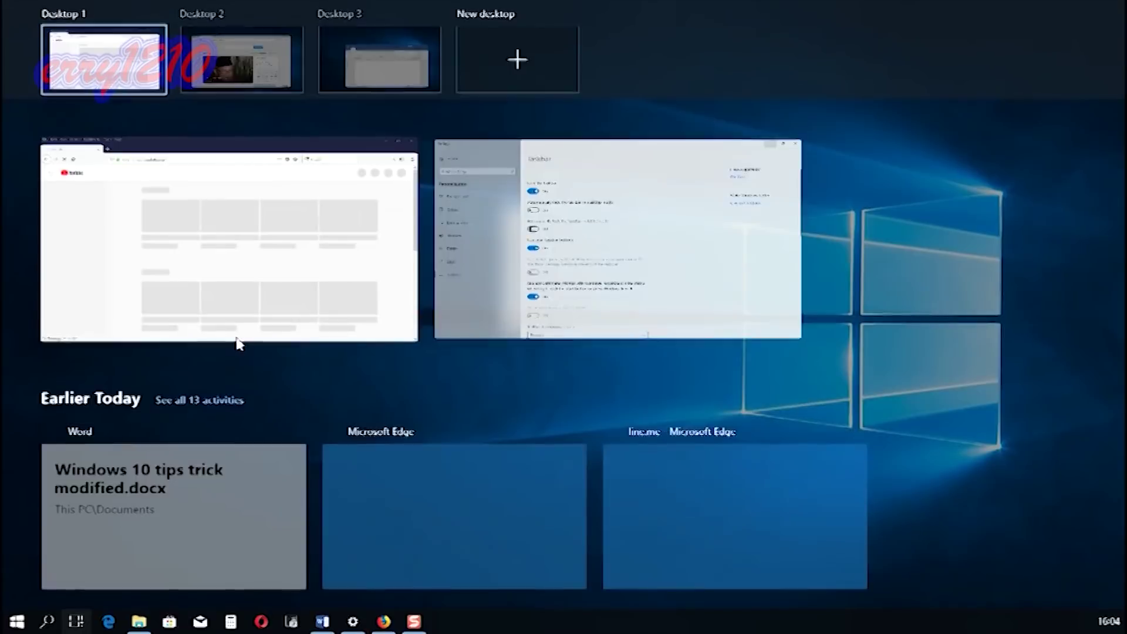
Return to the YouTube window on Desktop 1 and browse the recommended videos.
click(185, 154)
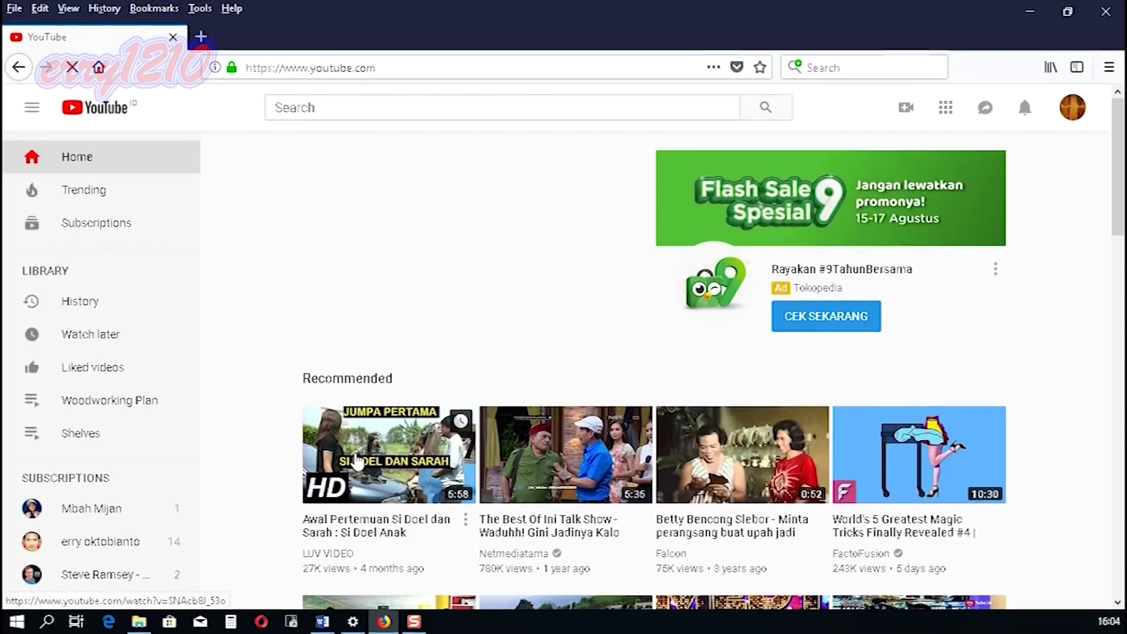
scroll(357, 461, down, 2)
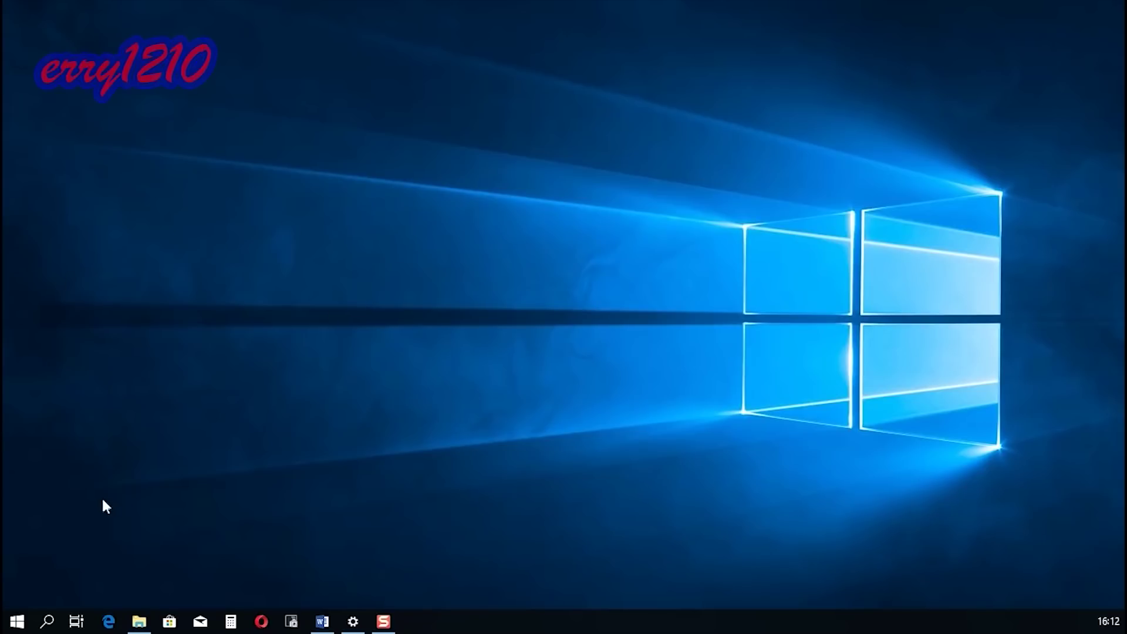
Bring up the Start button's advanced system shortcuts and look over the shut down or sign out entry.
right_click(25, 627)
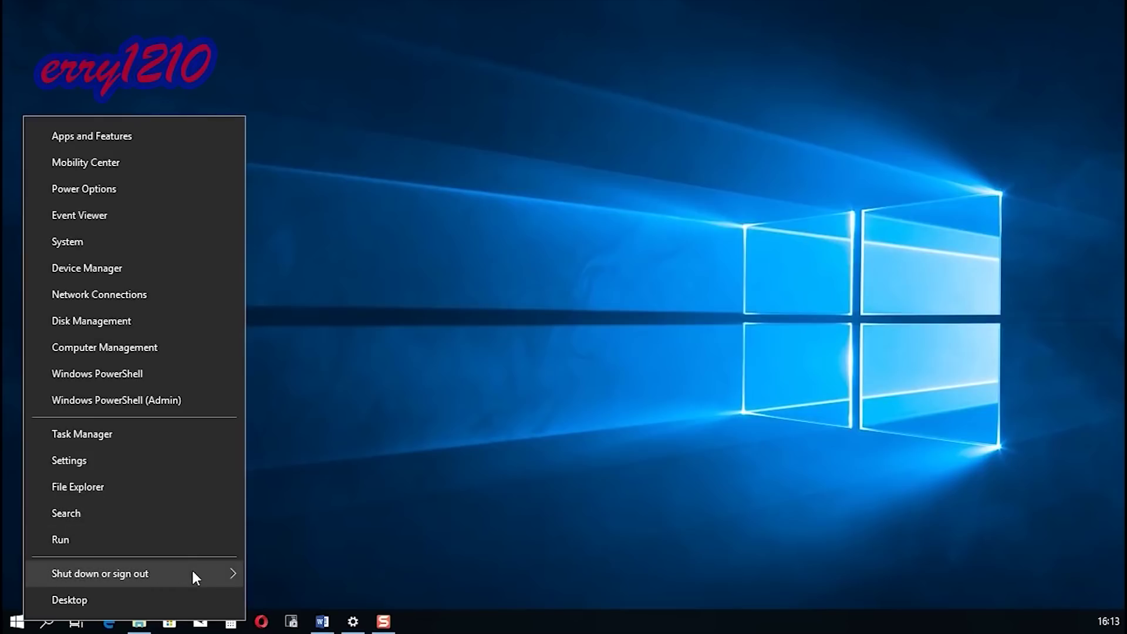
mouse_move(193, 570)
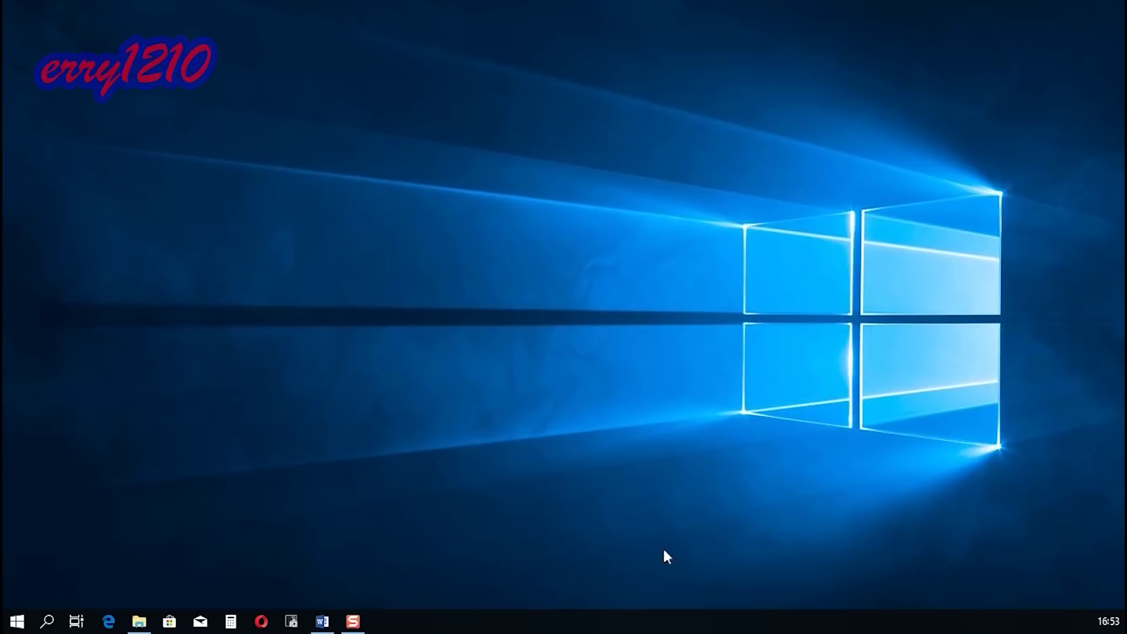
Set Google Chrome as the default web browser in the Windows default apps settings.
click(17, 623)
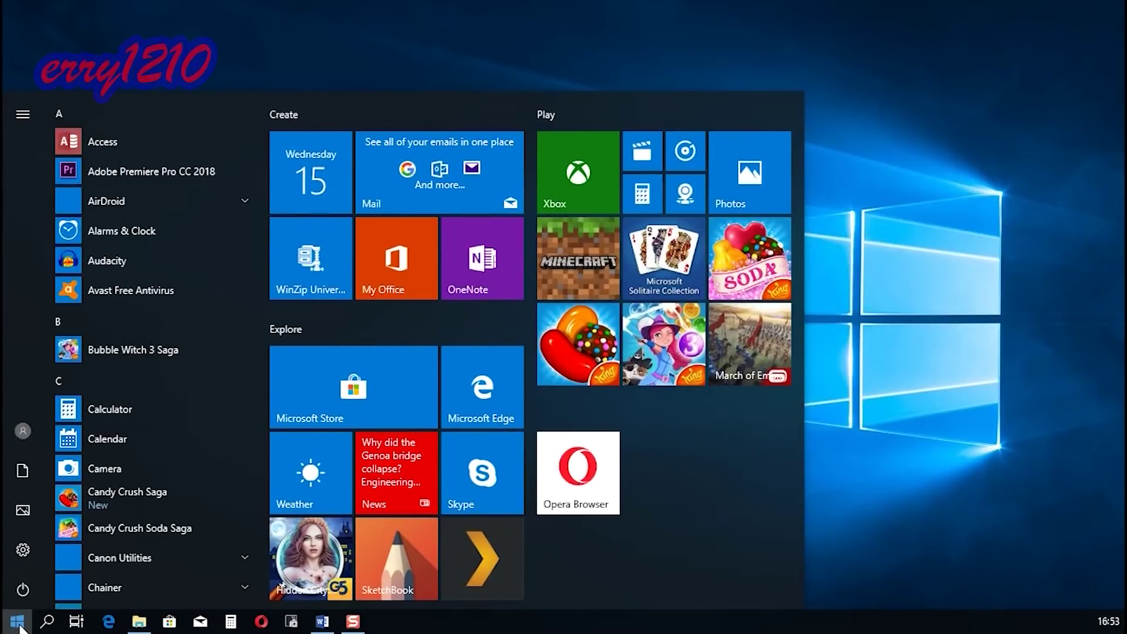
click(29, 552)
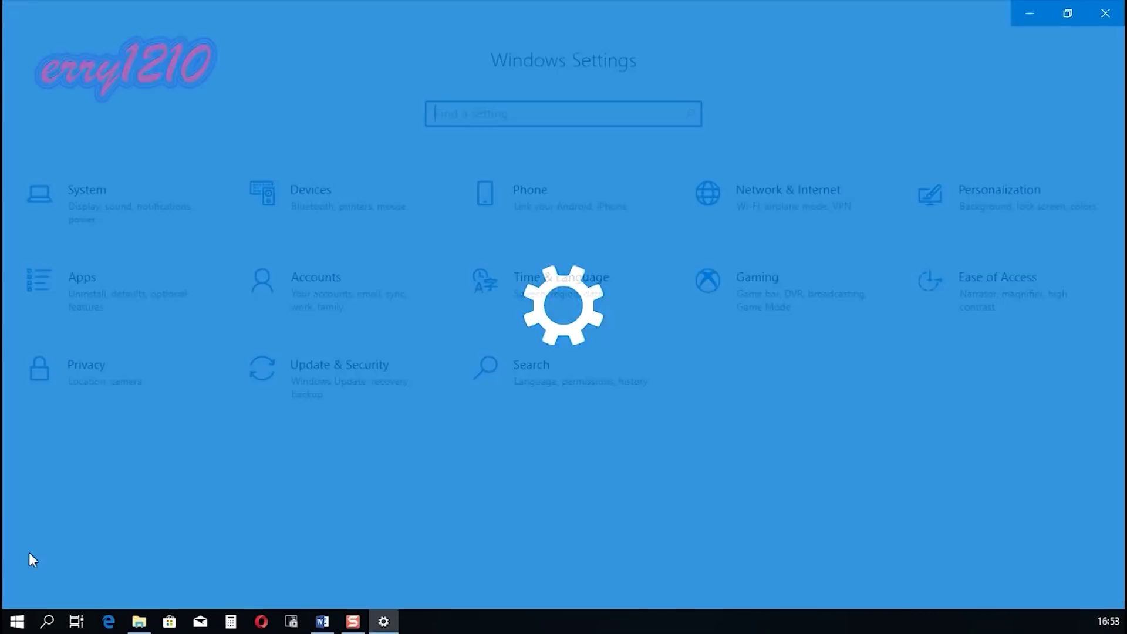
click(135, 288)
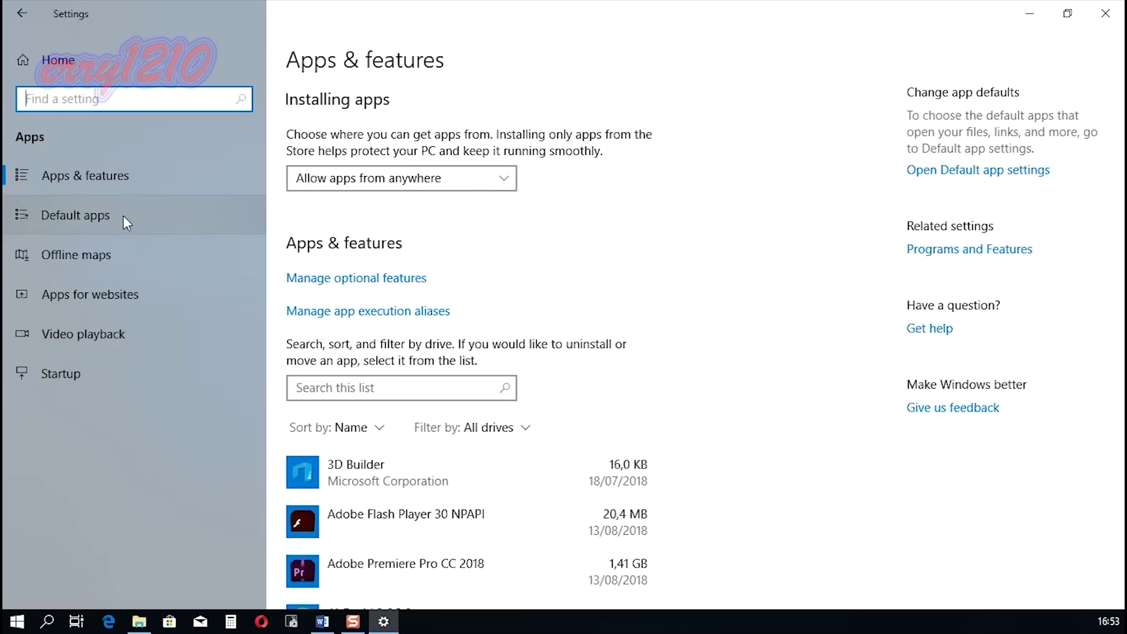
click(123, 216)
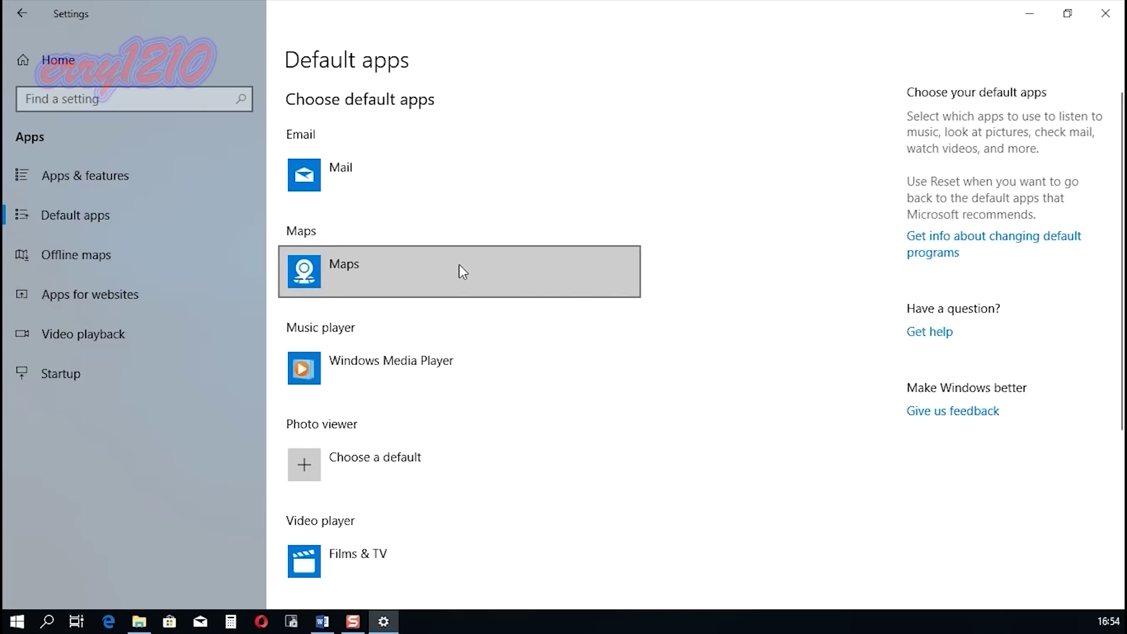
scroll(459, 265, down, 5)
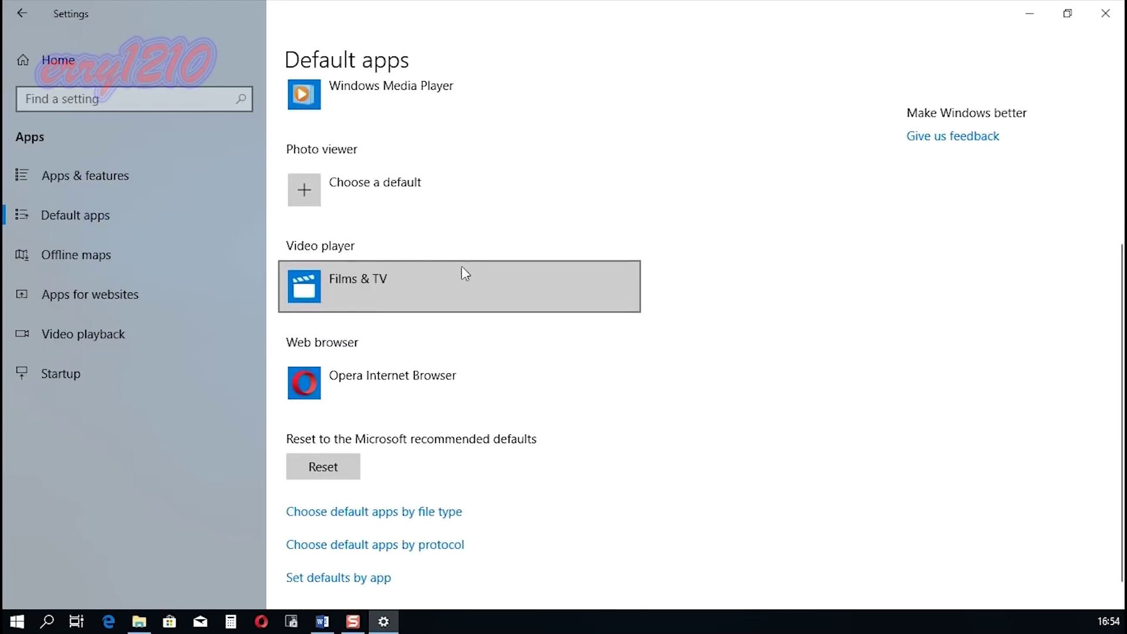
click(484, 366)
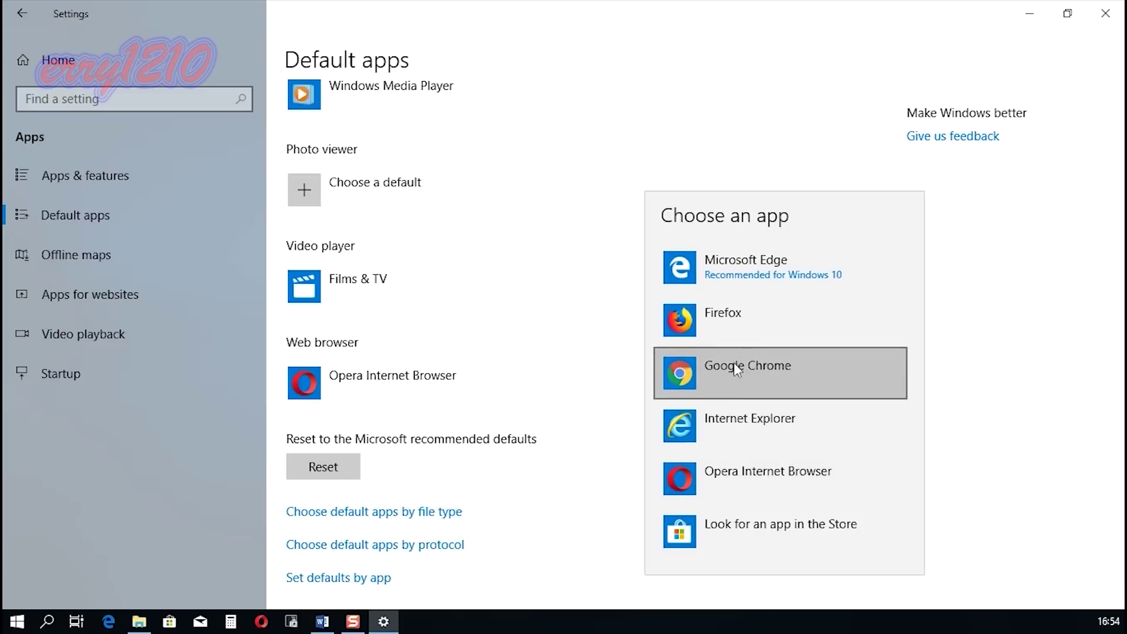
click(749, 371)
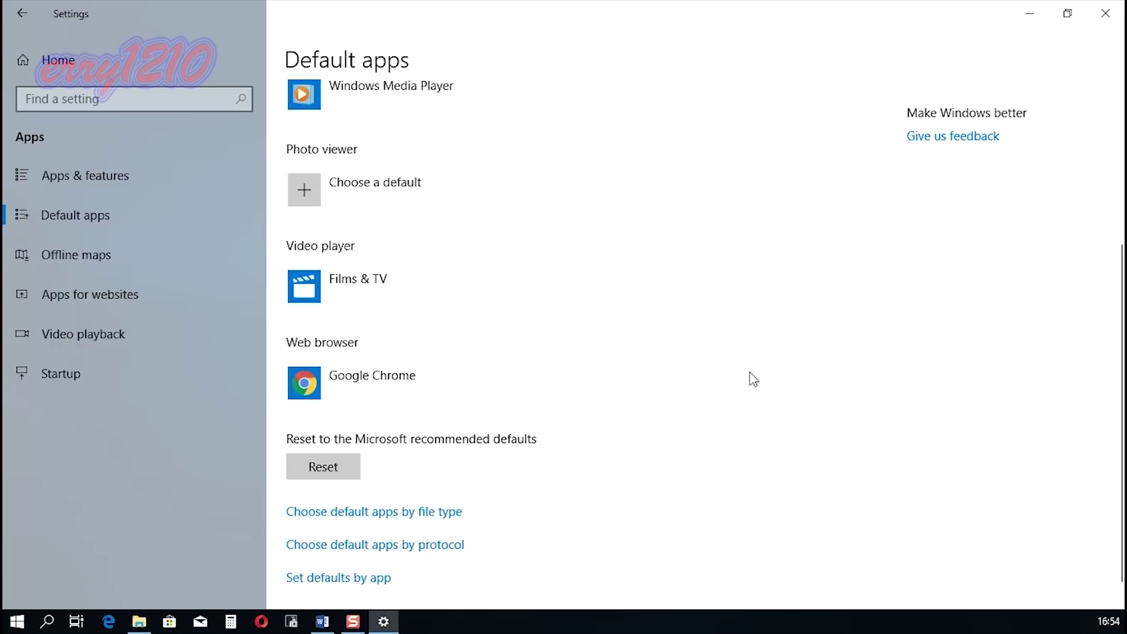
Open the default apps by file type settings and look through the file associations.
scroll(552, 275, down, 1)
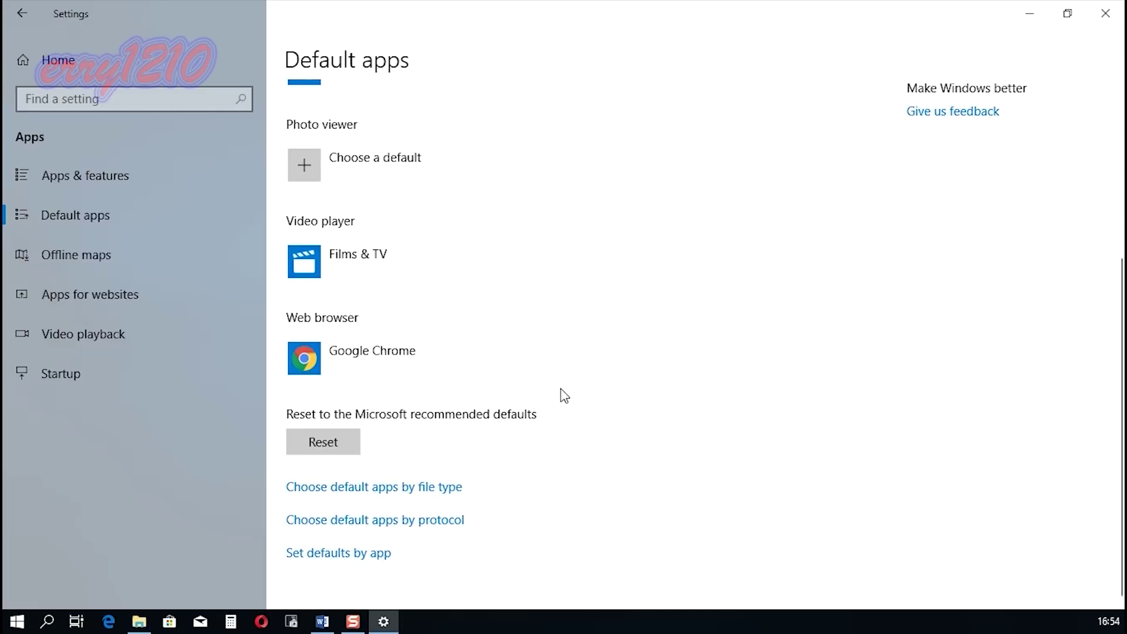
click(449, 496)
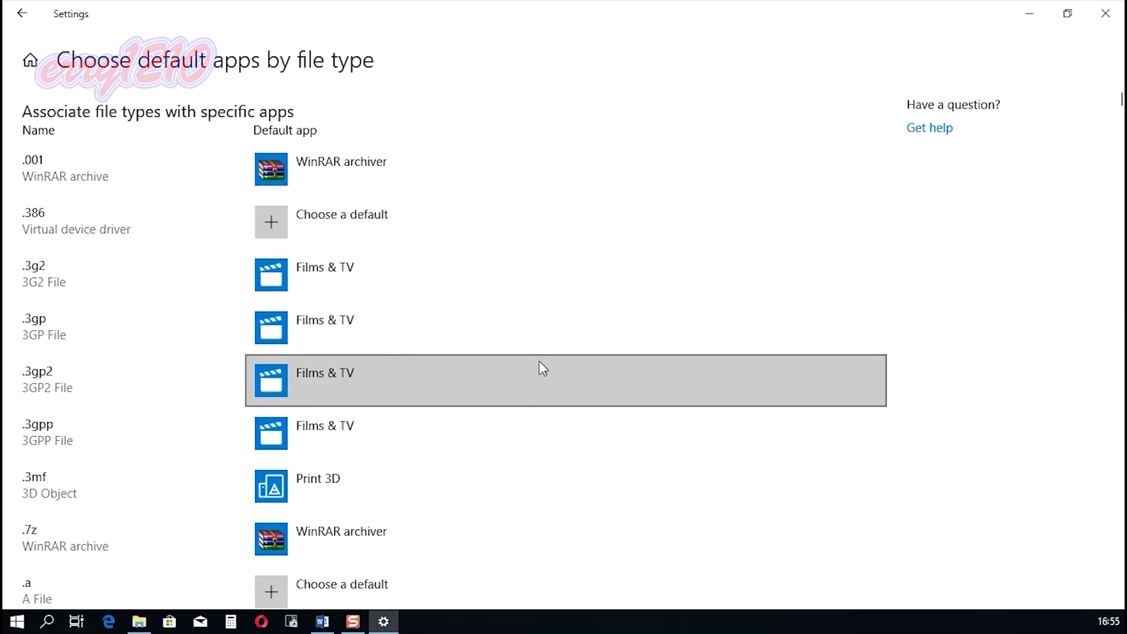
scroll(539, 362, down, 10)
scroll(538, 361, down, 10)
scroll(540, 365, down, 15)
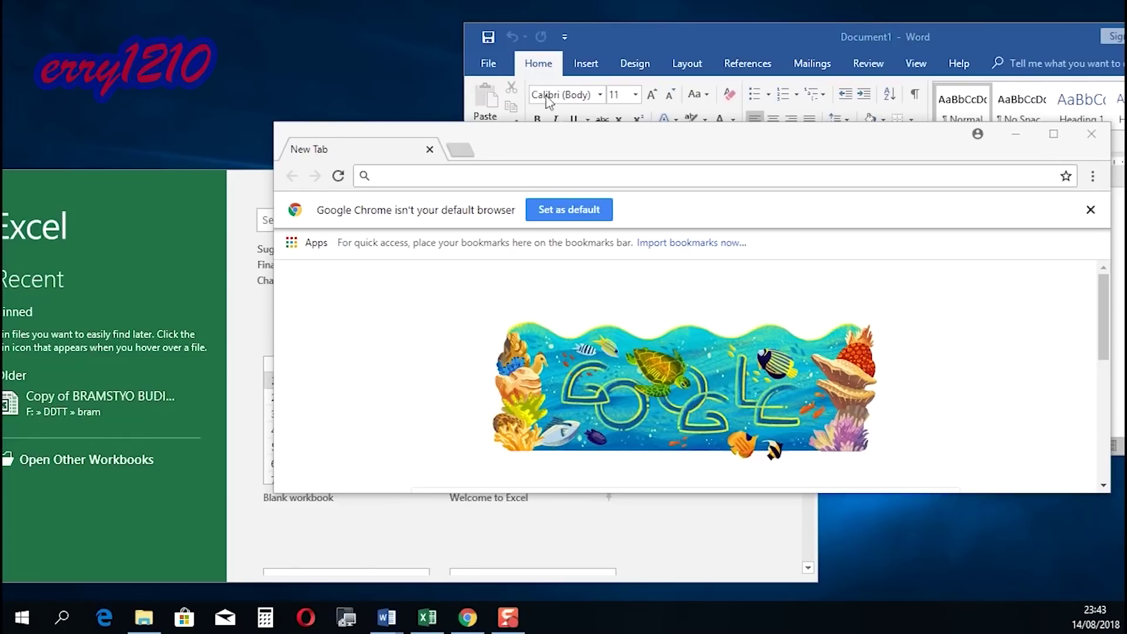
Reposition the Chrome window freely over the Excel and Word windows on the desktop.
drag(575, 146, 508, 134)
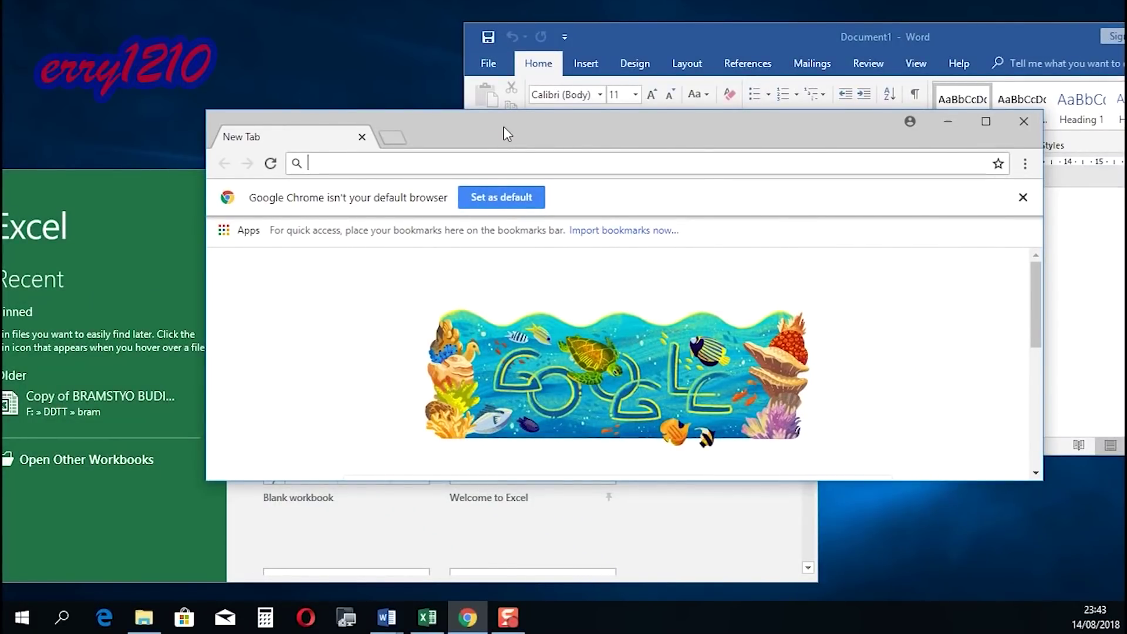
drag(504, 127, 521, 124)
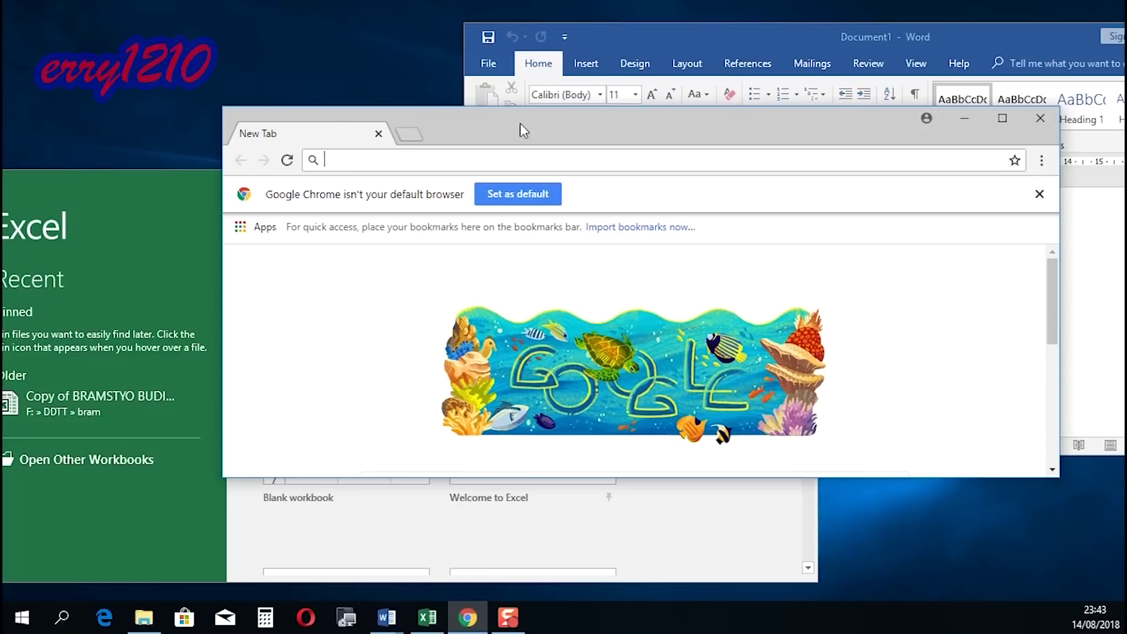
drag(520, 123, 416, 154)
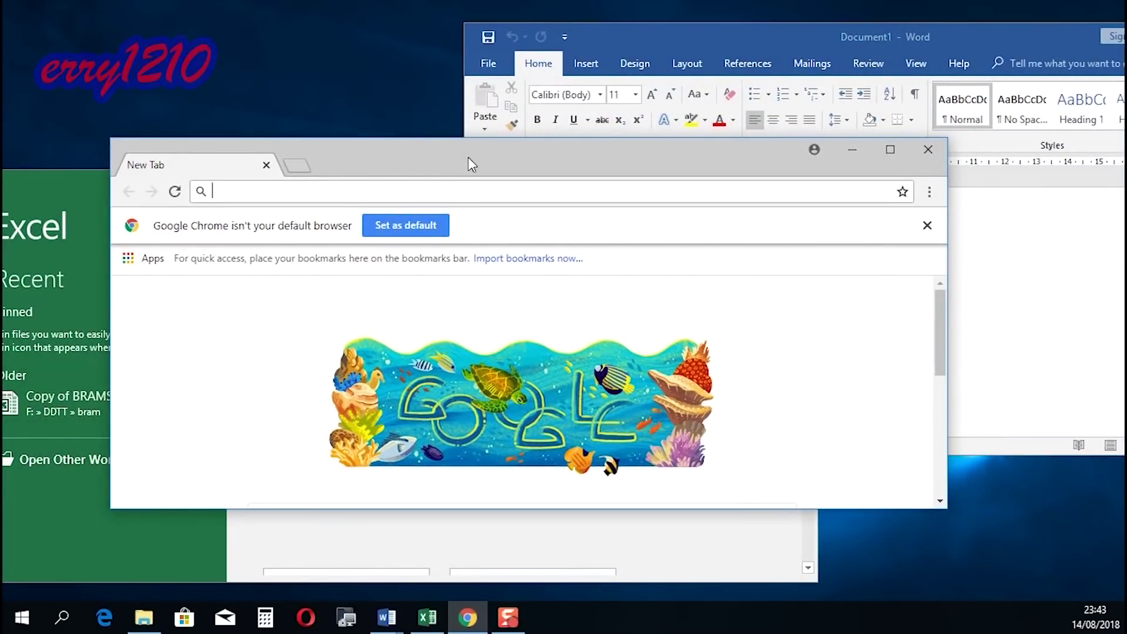
Maximize the Chrome window by snapping it to the upper screen edge, and restore it to a floating window.
drag(468, 158, 476, 6)
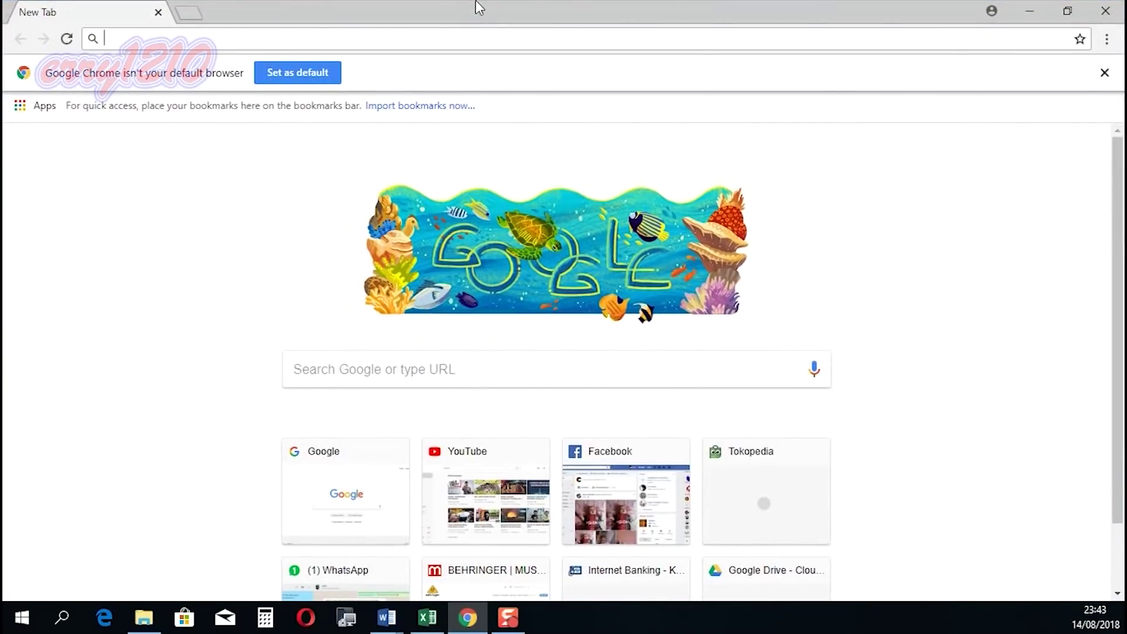
drag(479, 9, 495, 134)
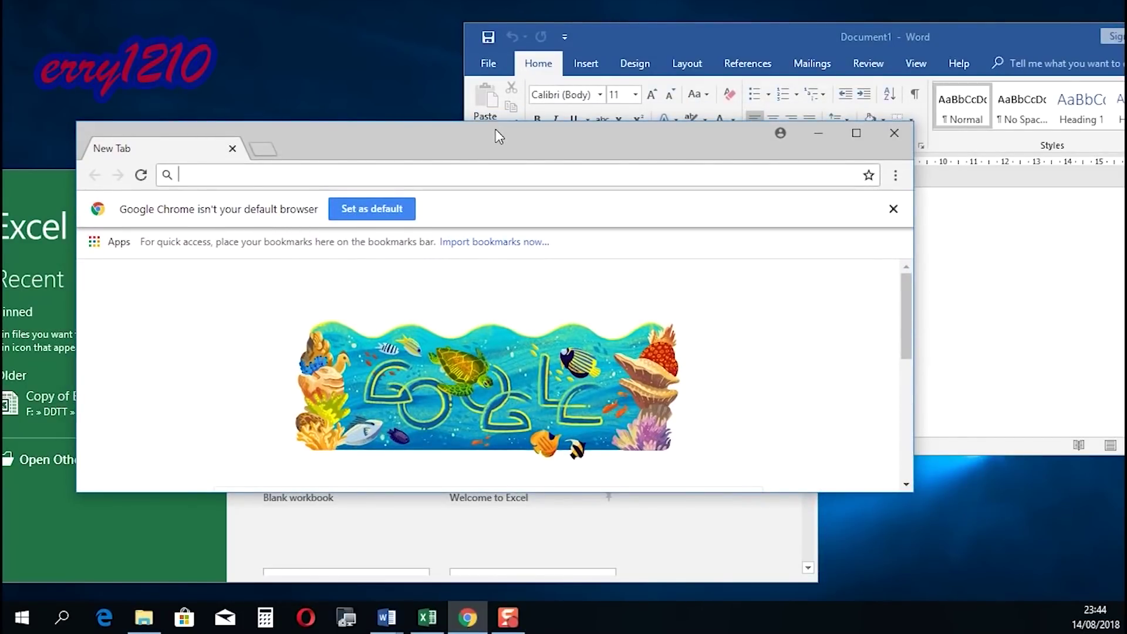
drag(340, 129, 446, 121)
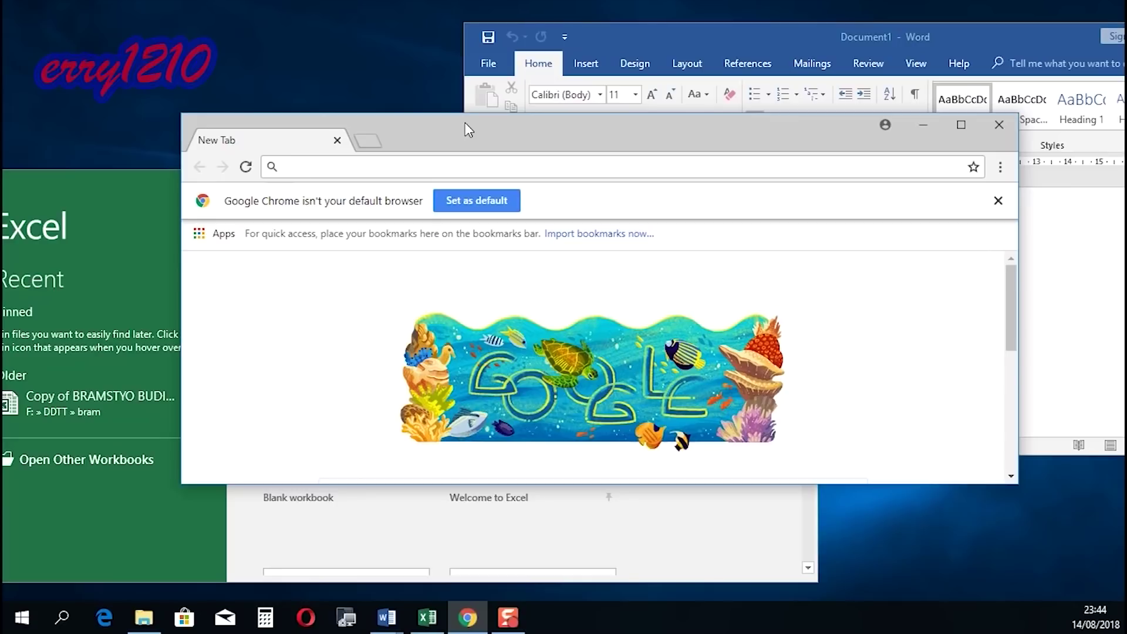
Snap Chrome to the left half of the desktop and fill the right half with Excel.
drag(468, 129, 4, 150)
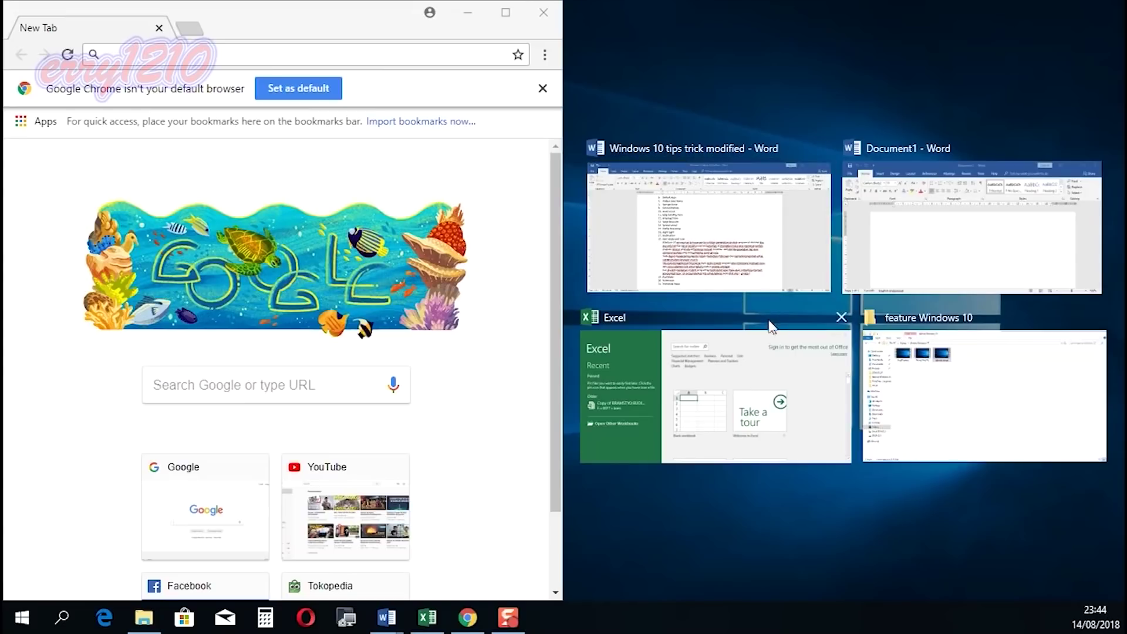
click(713, 329)
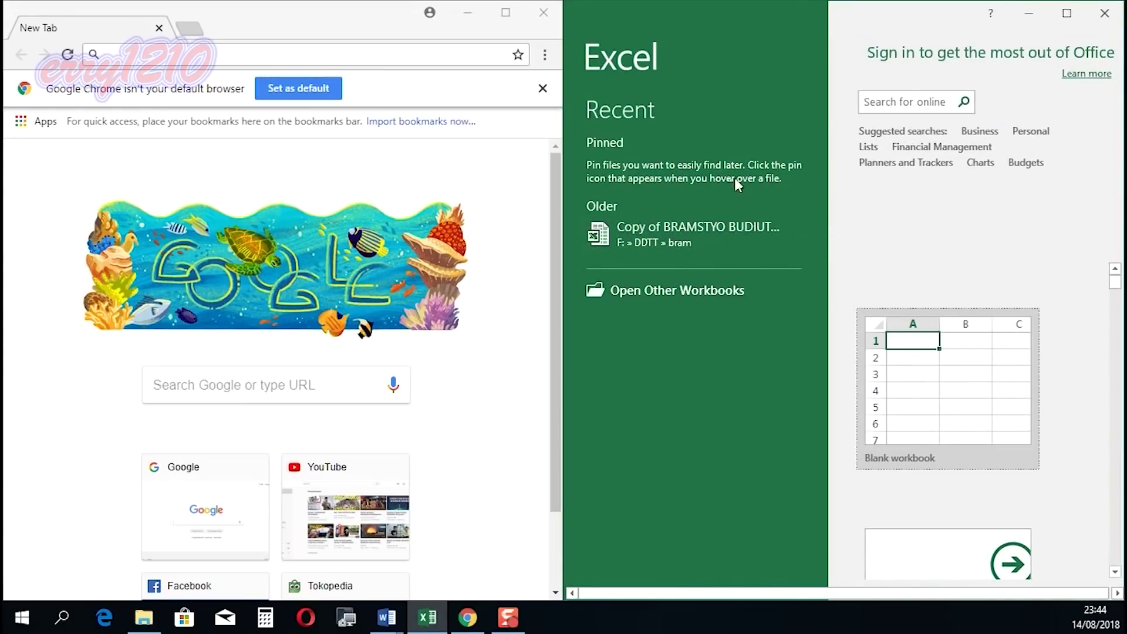
Open a blank Excel workbook and snap it to the upper-right quarter, with Word's Document1 filling the quarter below.
click(917, 354)
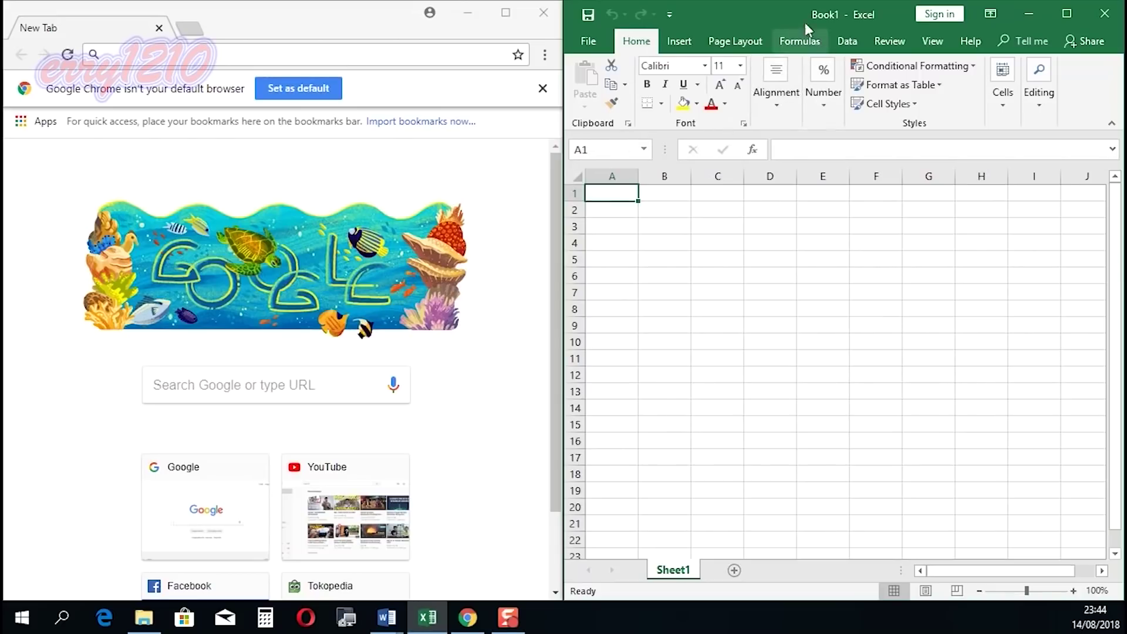
drag(781, 20, 1124, 3)
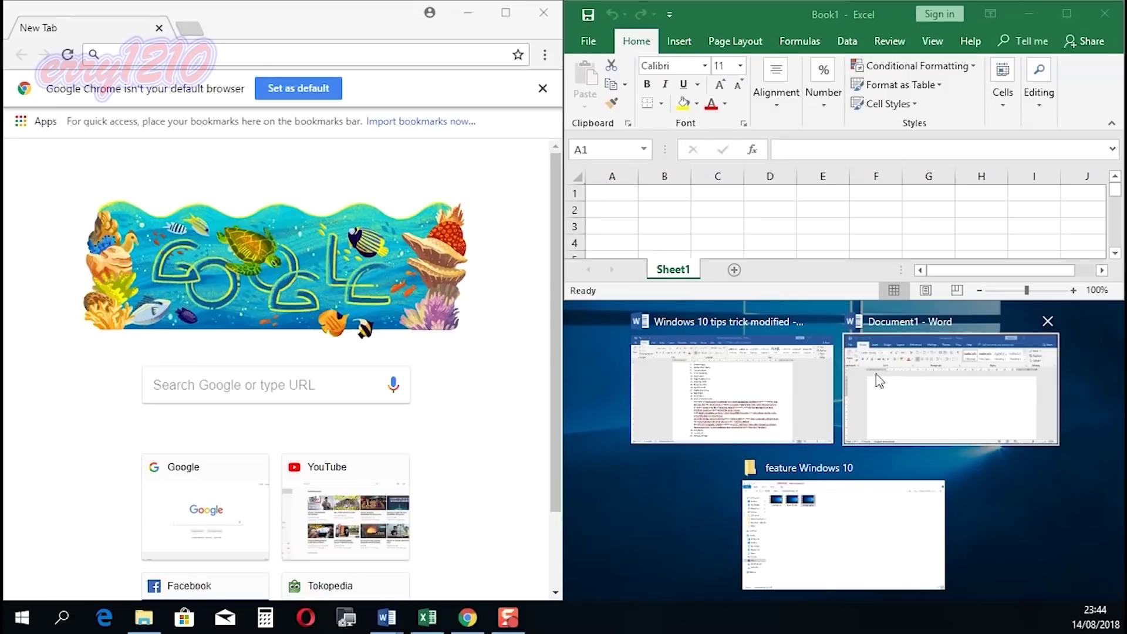
click(856, 322)
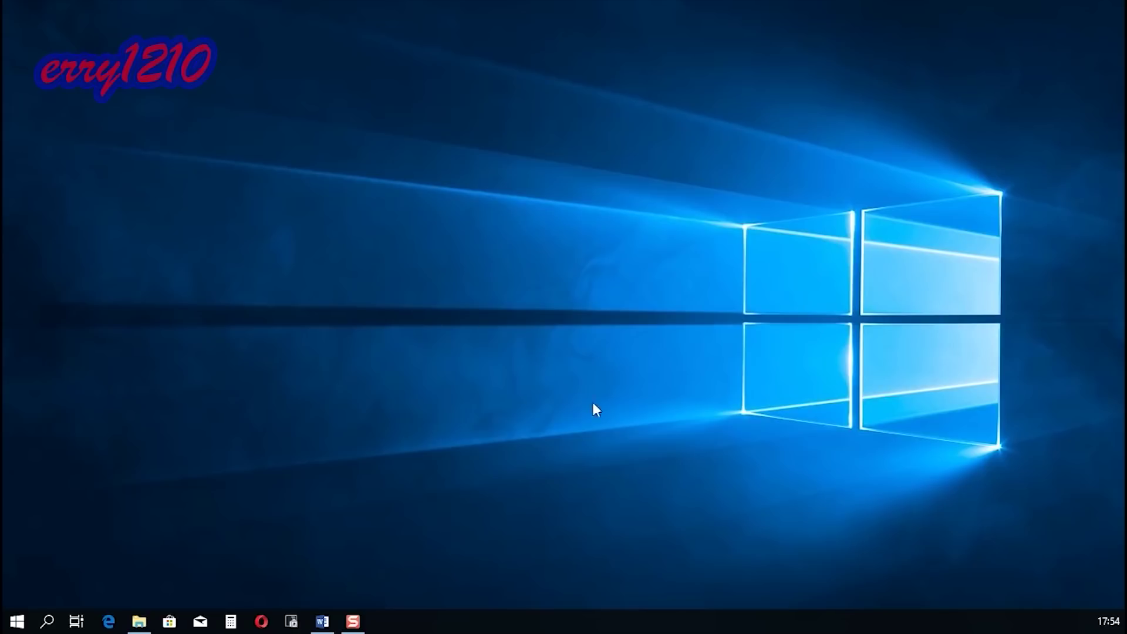
Review the startup programs and their startup impact in Task Manager, including the actions available for igfxTray Module.
right_click(562, 626)
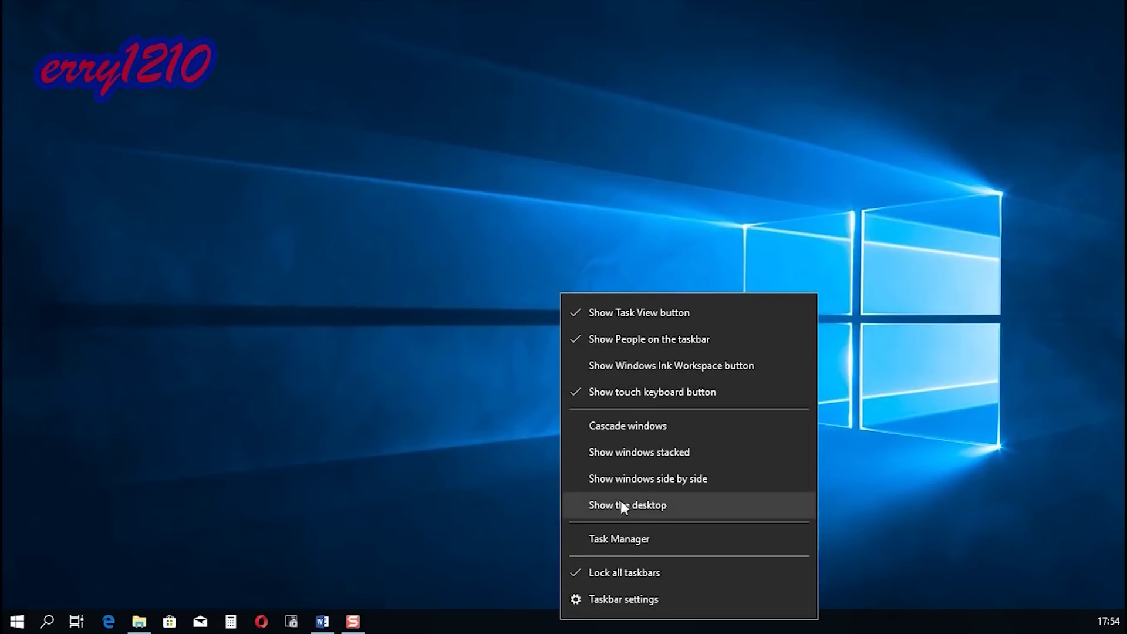
click(624, 533)
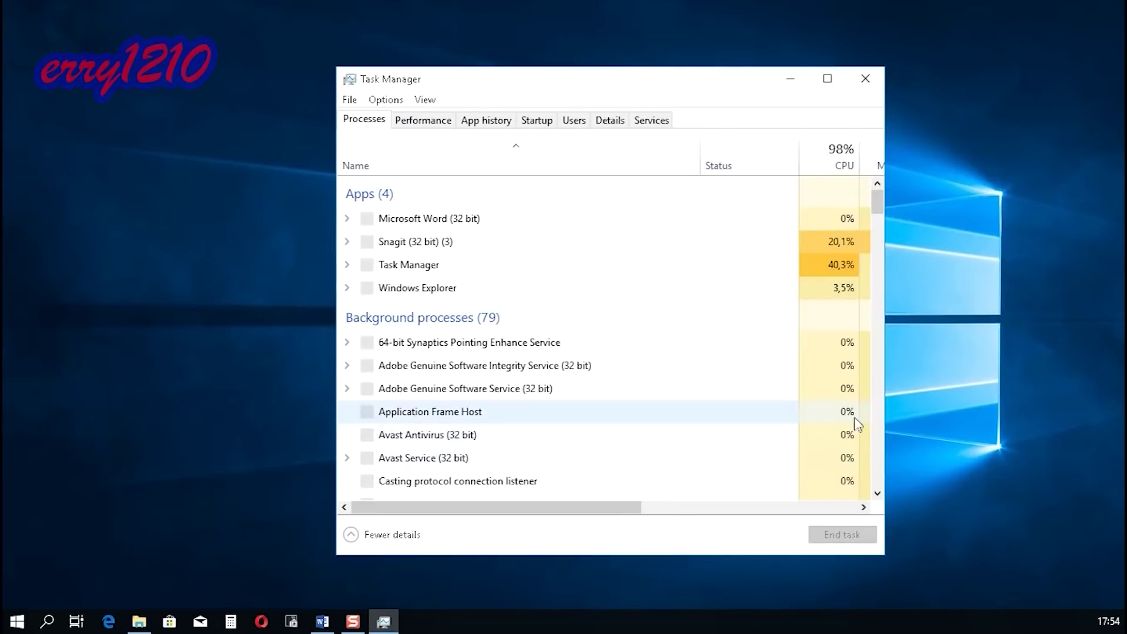
click(540, 124)
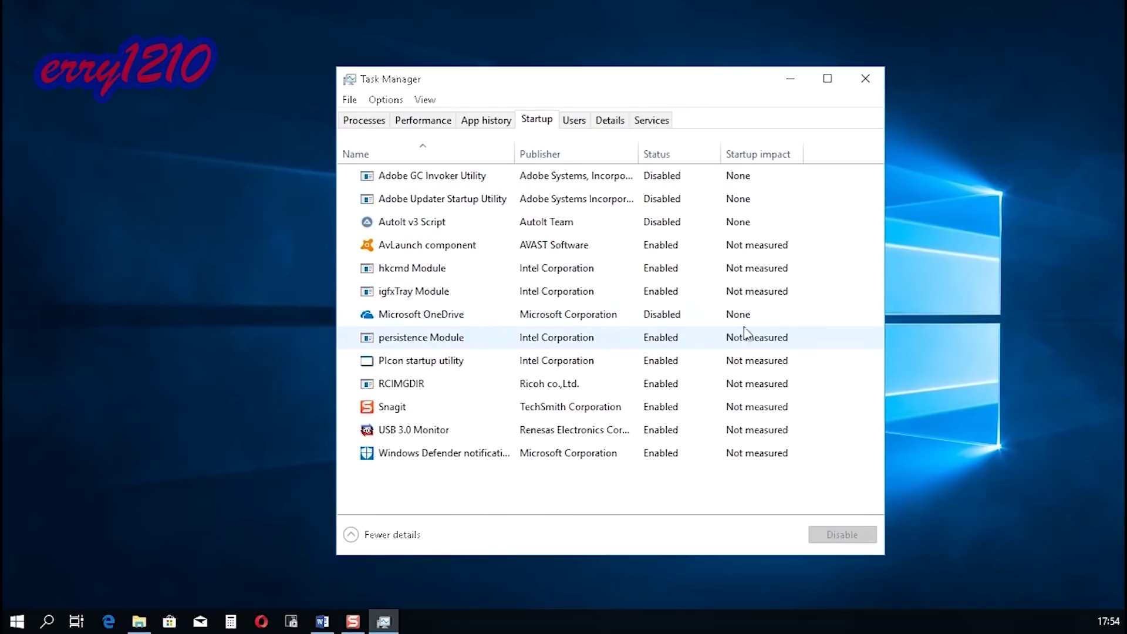
mouse_move(732, 336)
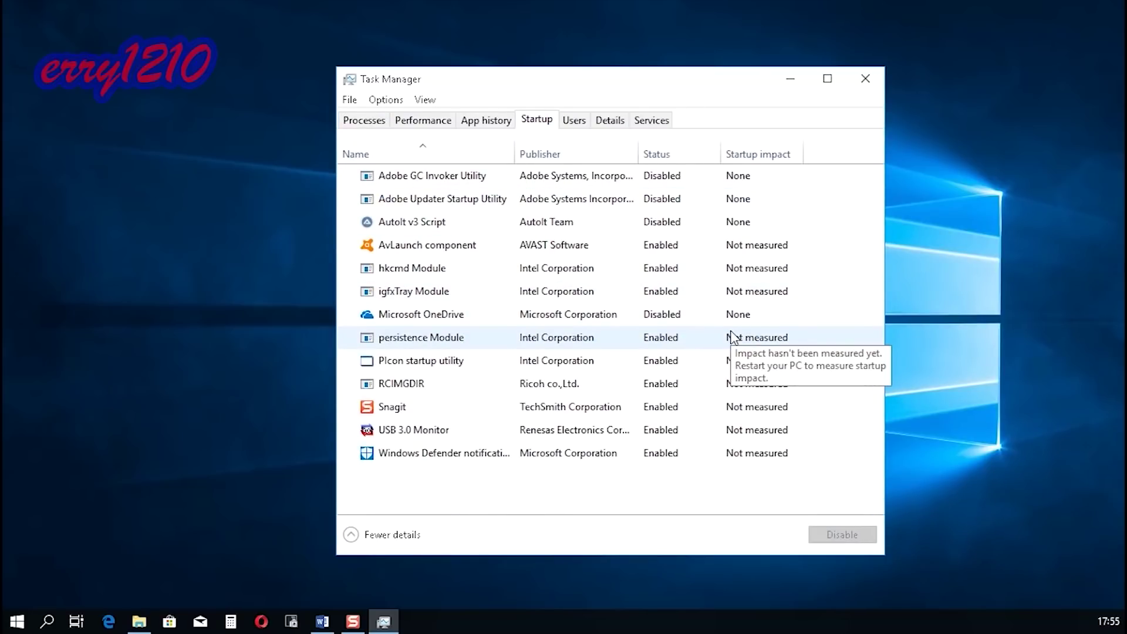
mouse_move(741, 295)
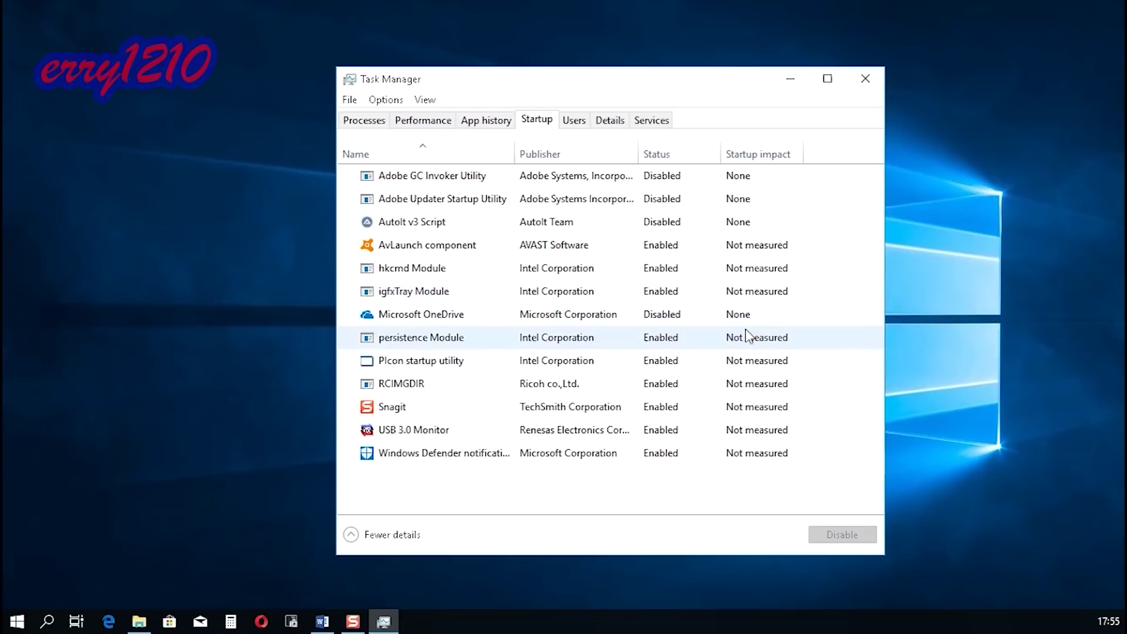
right_click(656, 299)
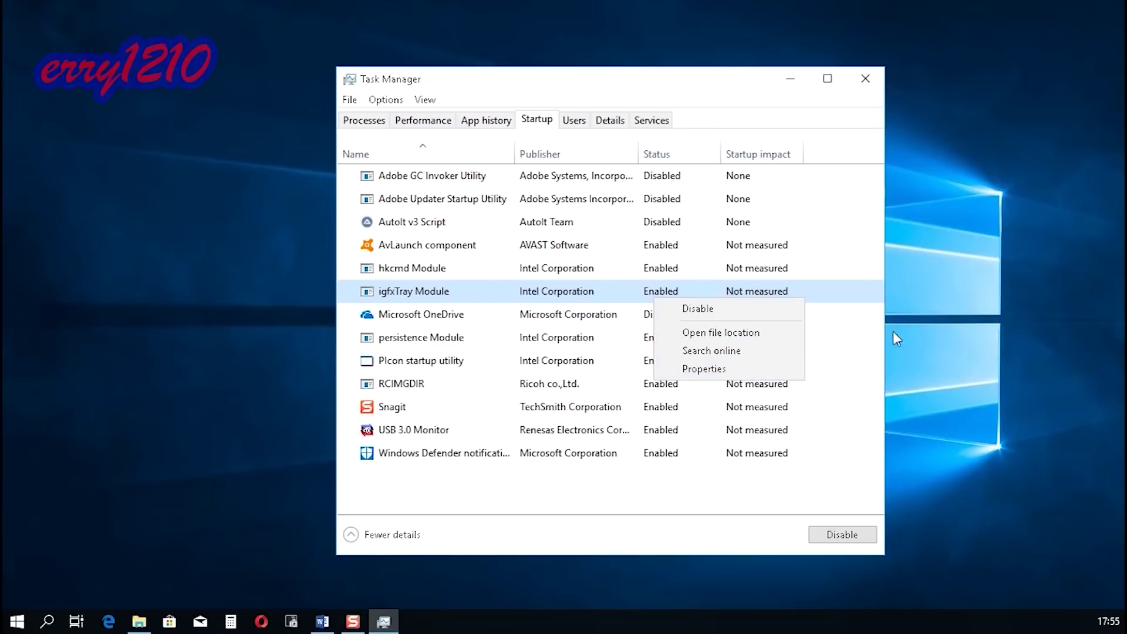
click(936, 400)
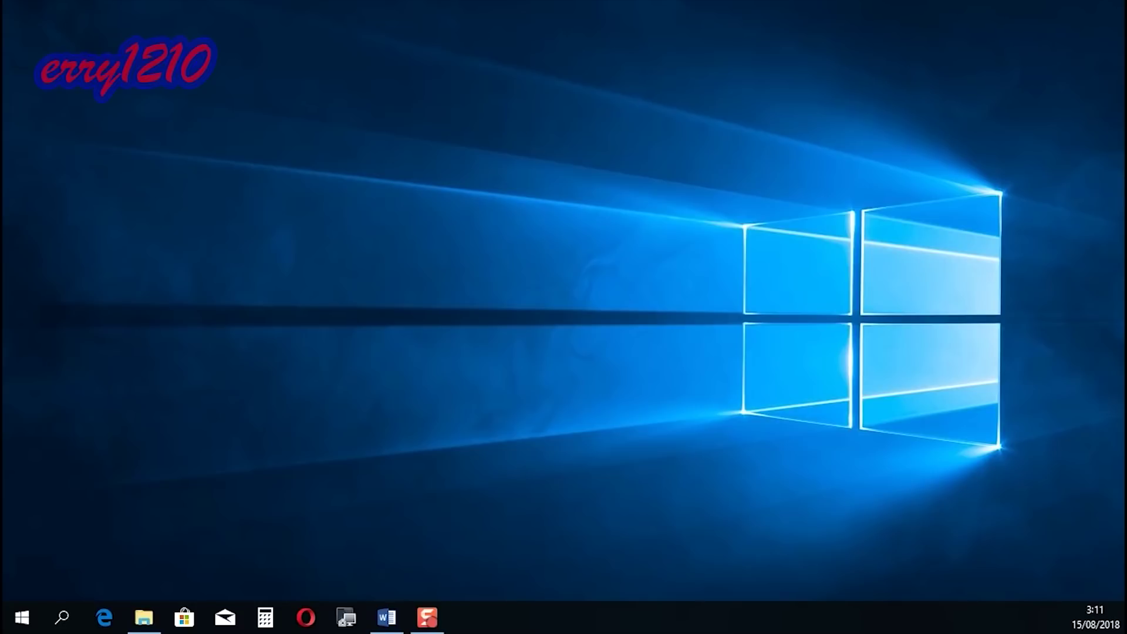
Open System Protection in System Properties by way of the maximized Settings About page and its System info.
click(22, 617)
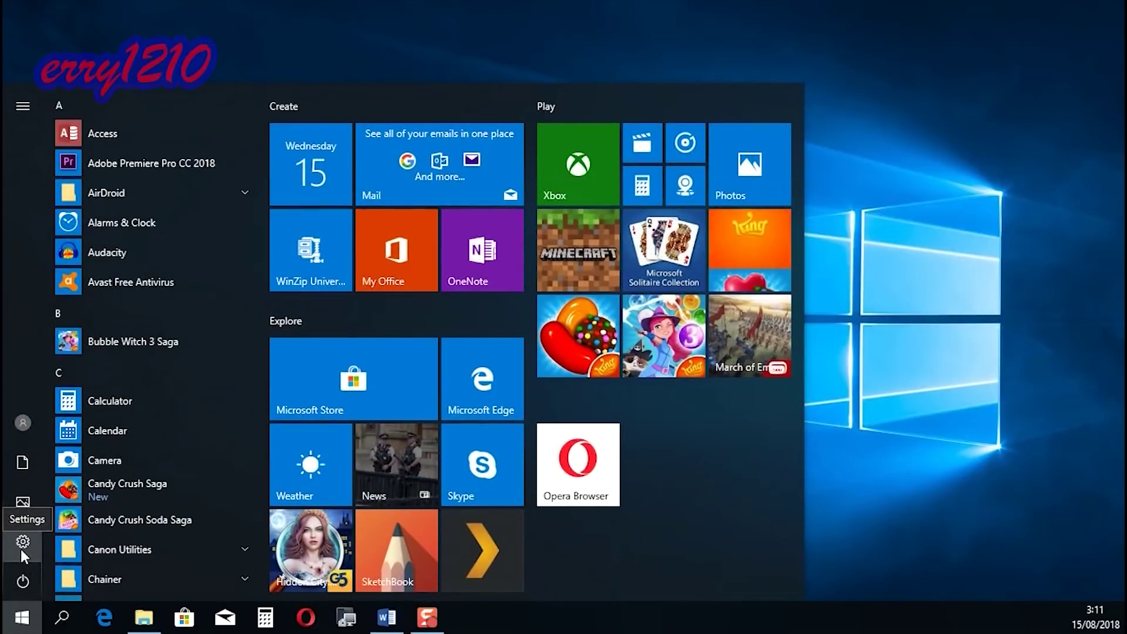
click(20, 549)
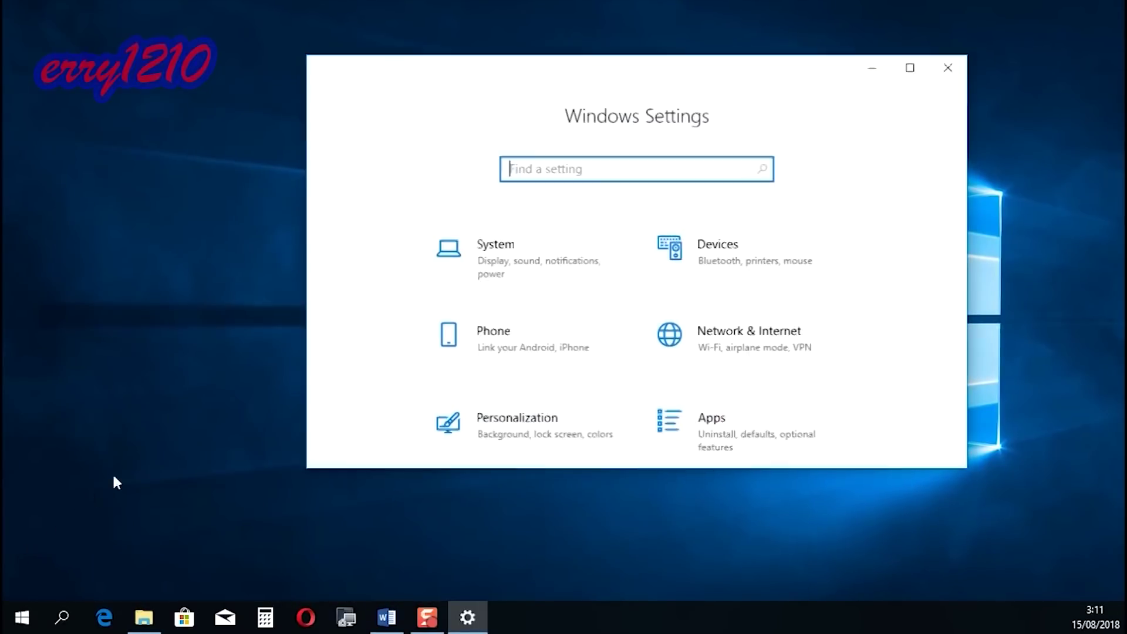
click(524, 253)
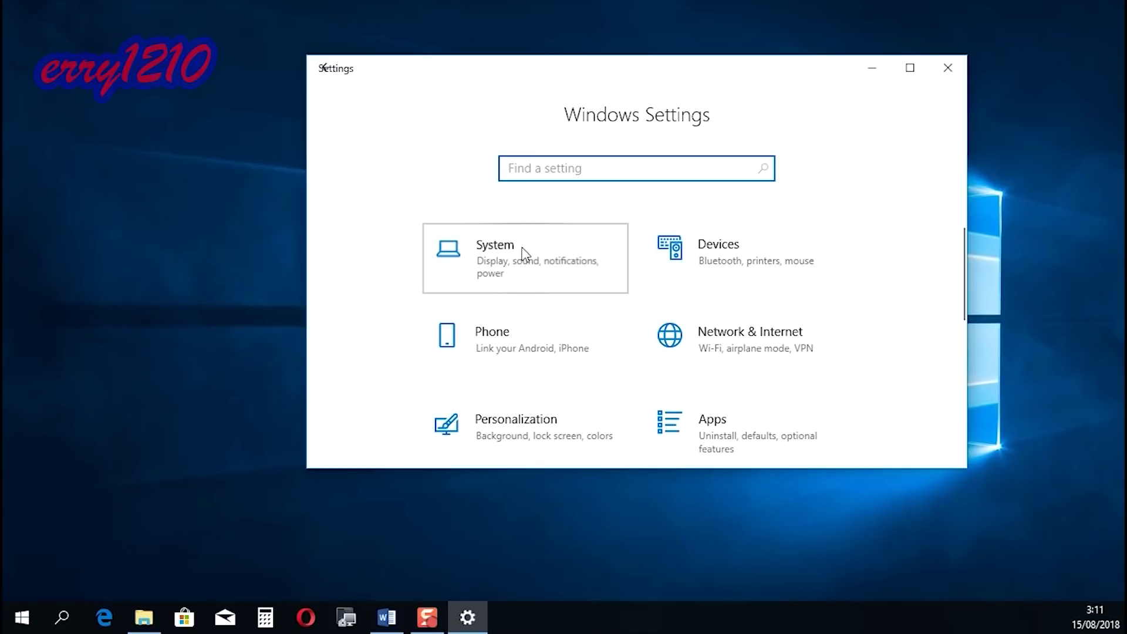
scroll(393, 407, down, 5)
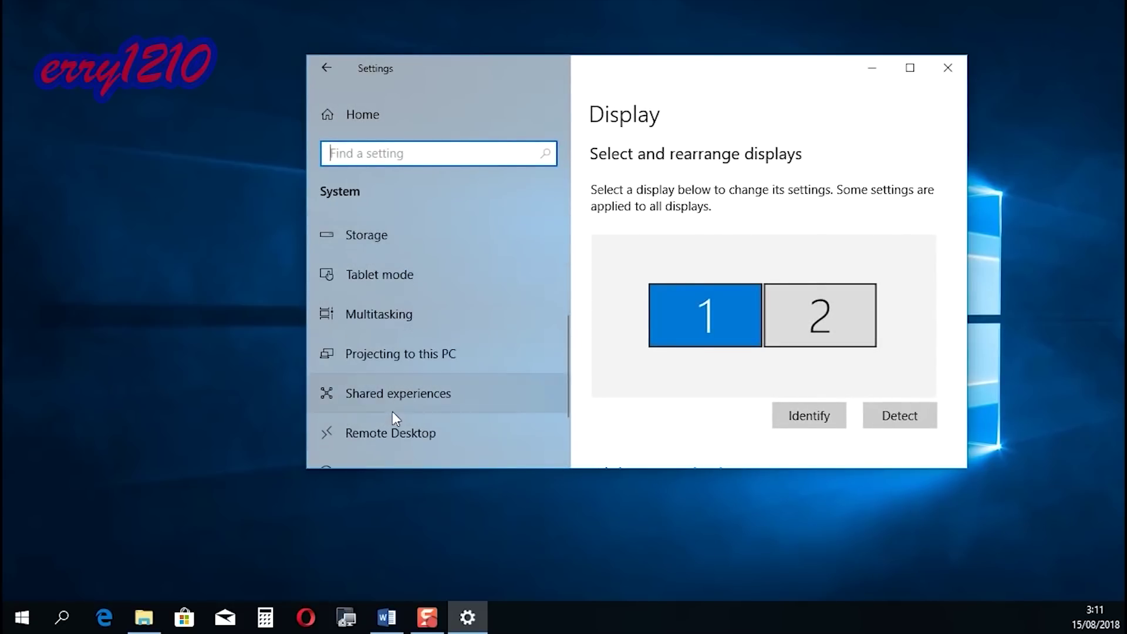
click(392, 379)
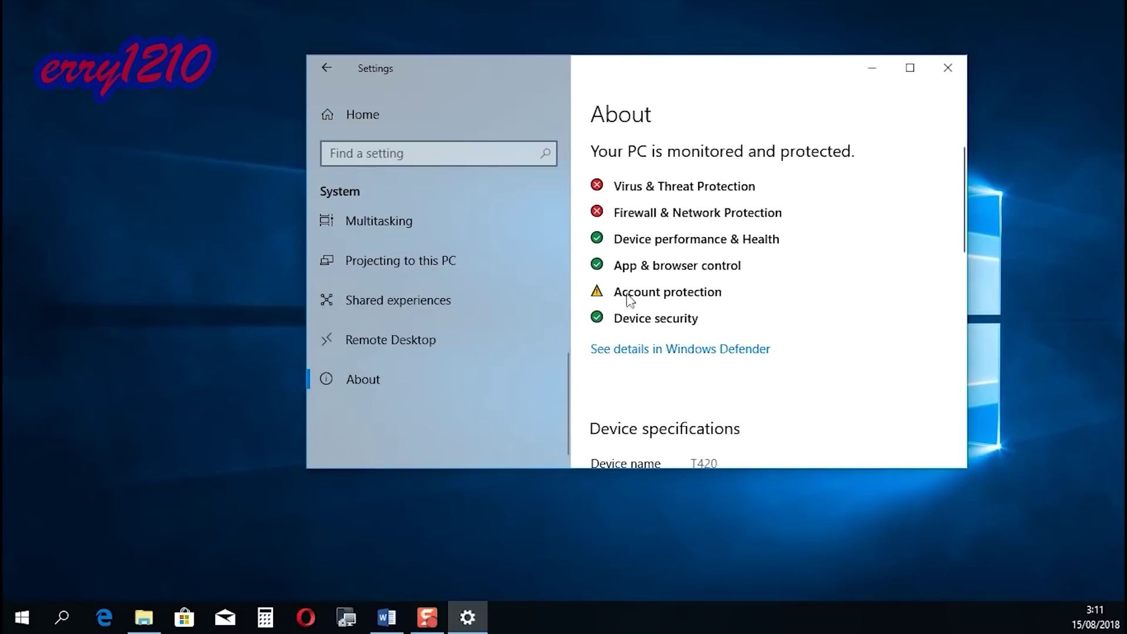
click(909, 68)
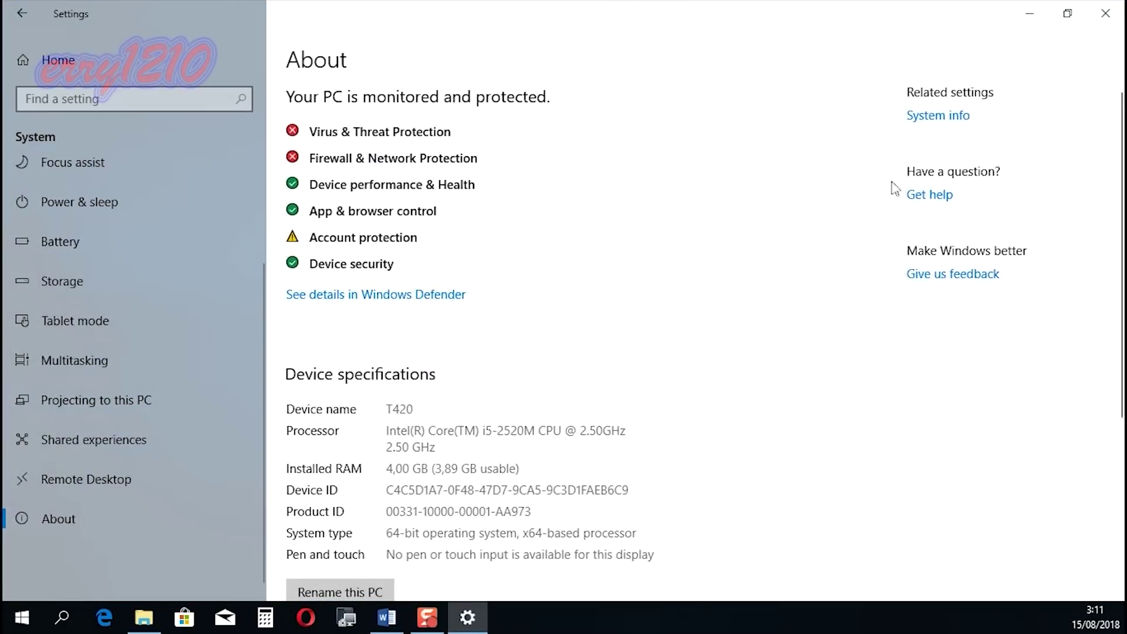
click(957, 120)
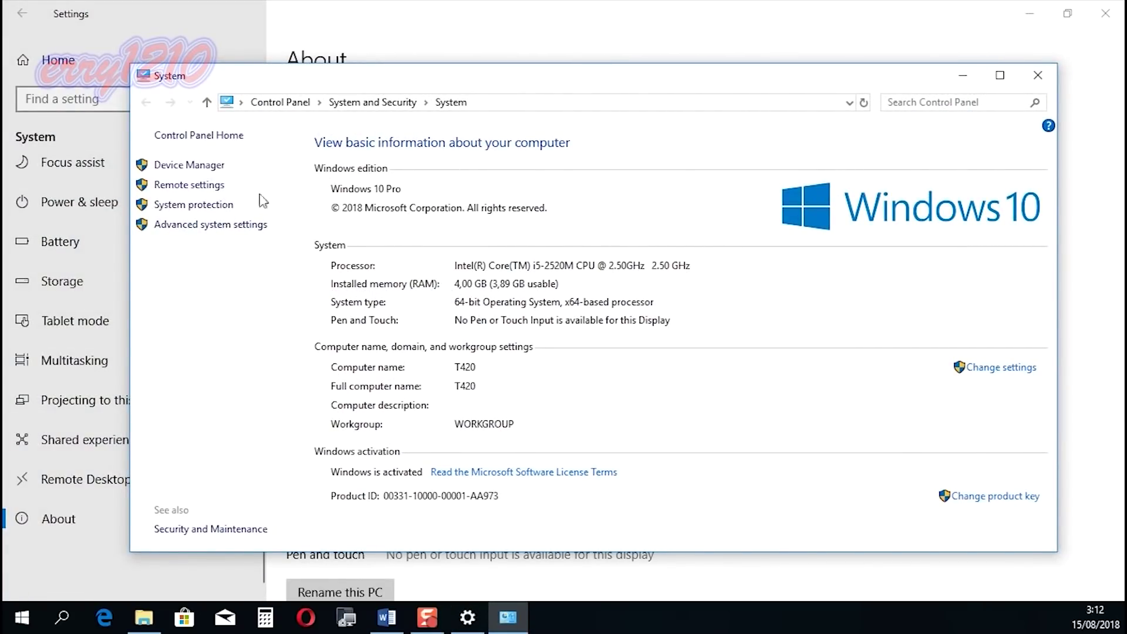
click(226, 205)
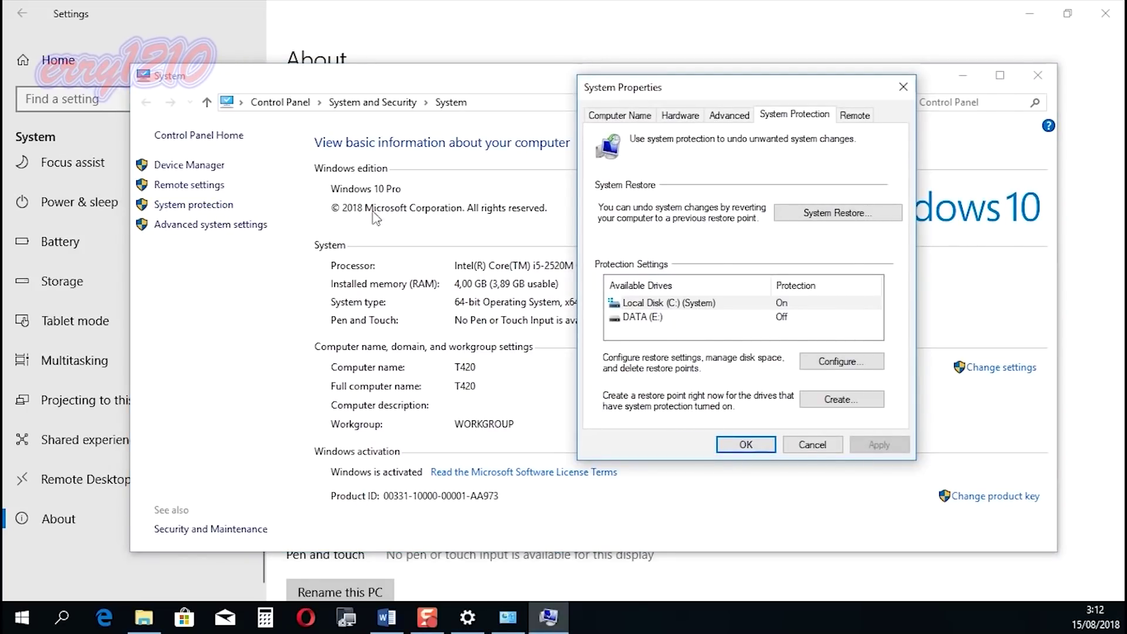
Search Windows for "restore" and open Create a restore point.
click(62, 617)
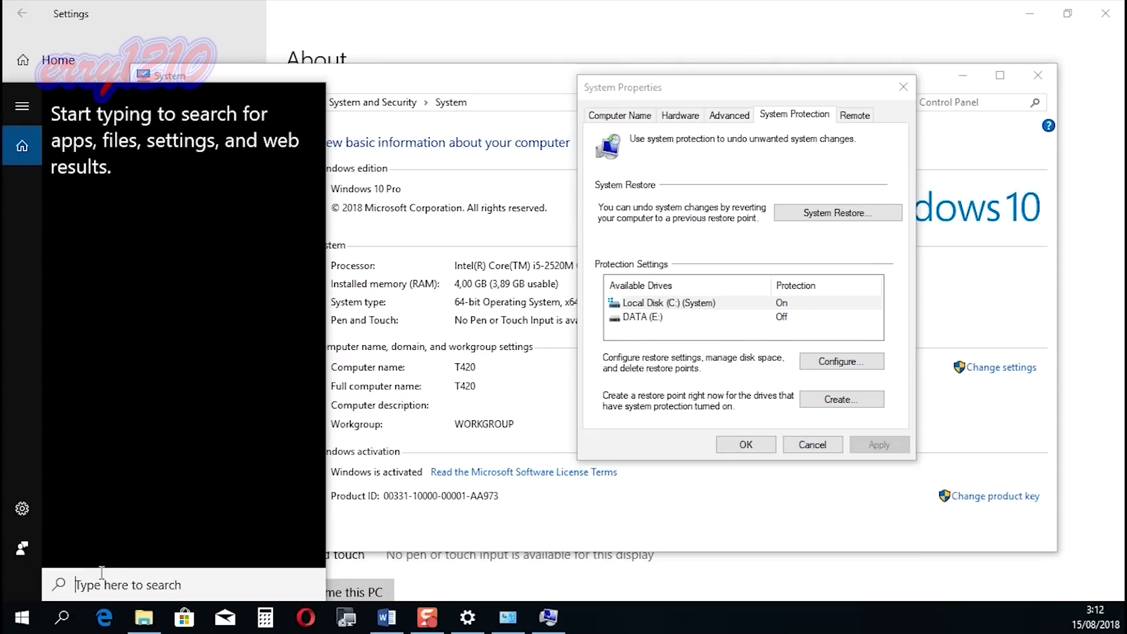
text(res)
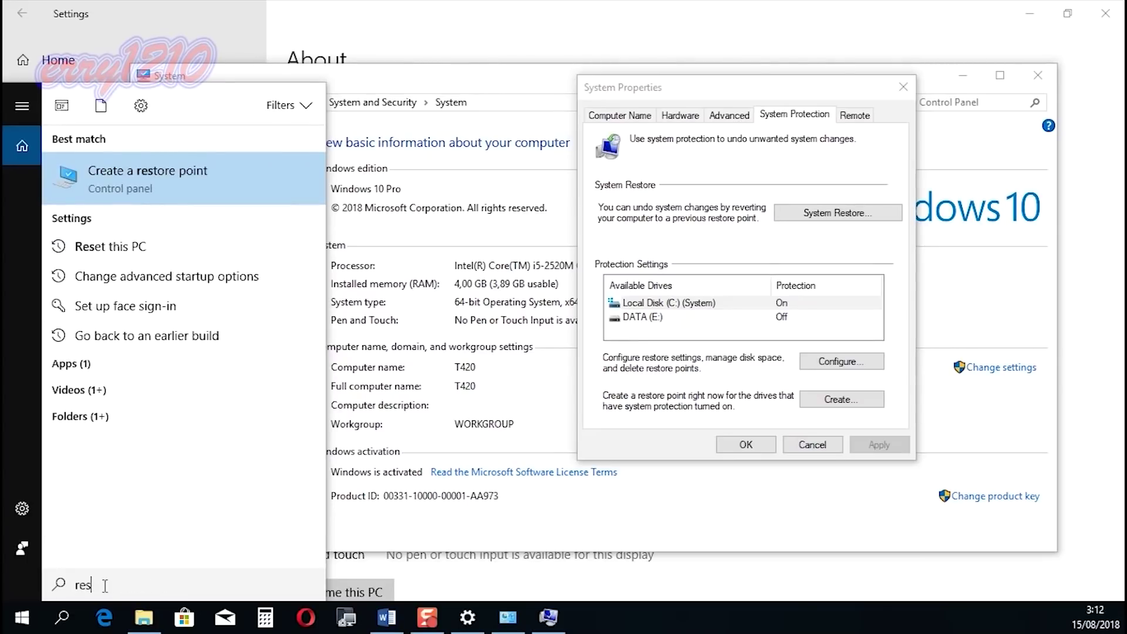
text(tore)
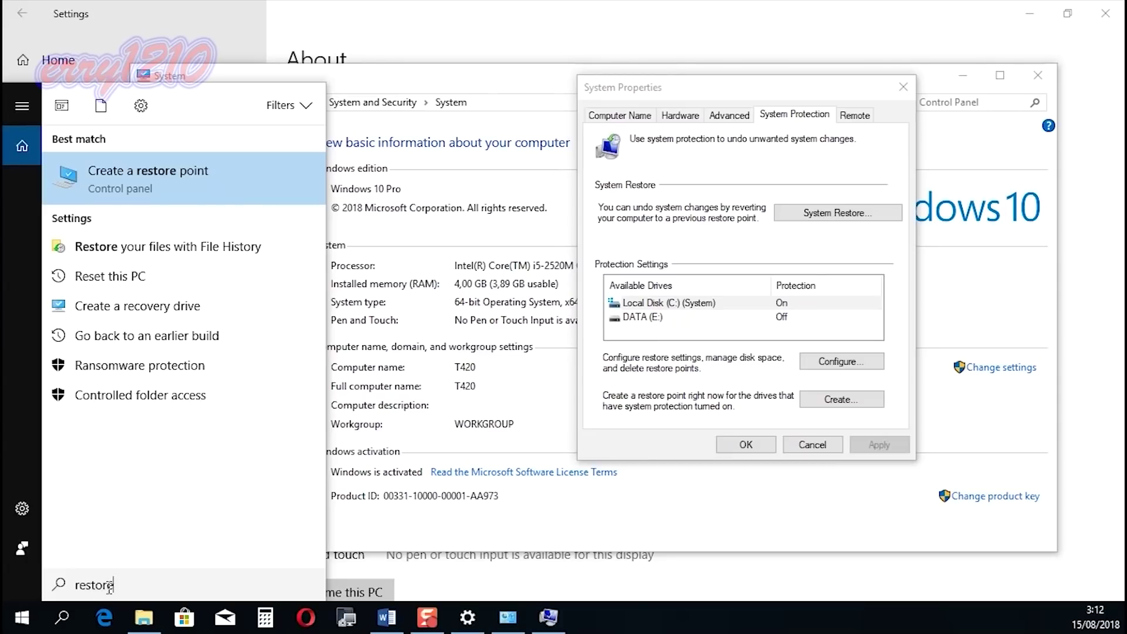
click(183, 184)
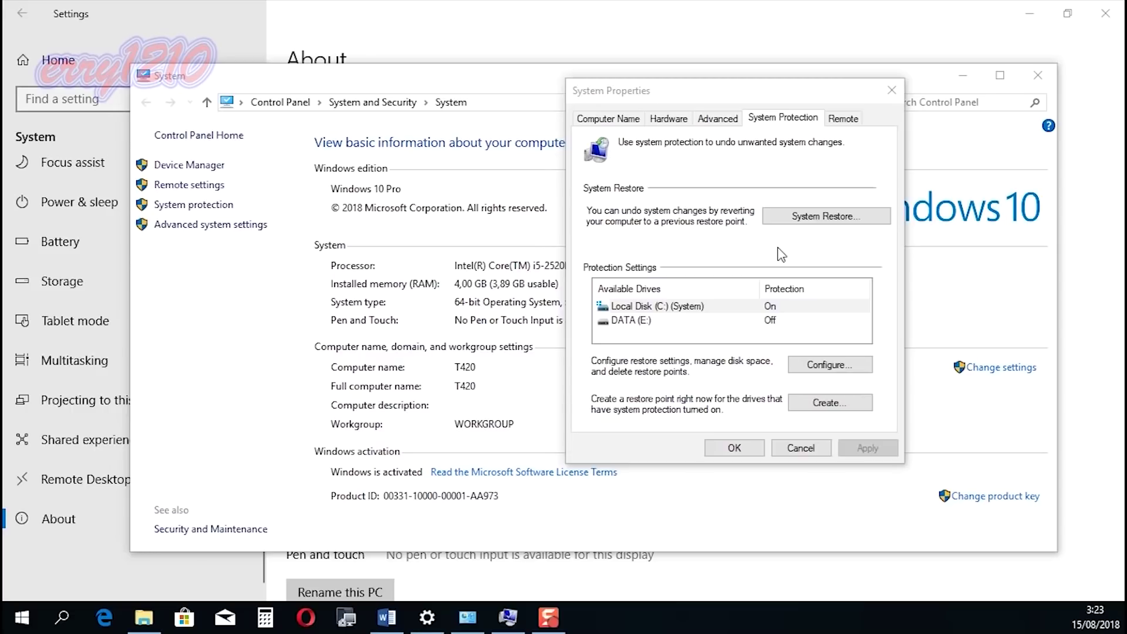
Review the available restore points in System Restore, select the manual point 15082018, and cancel without restoring.
click(819, 218)
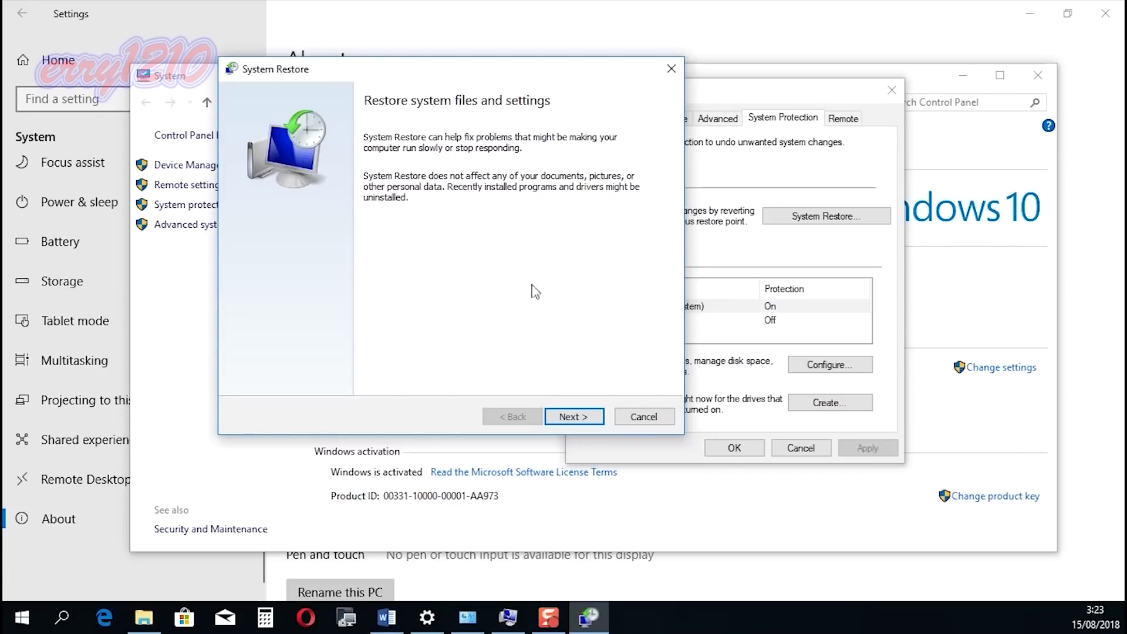
click(581, 417)
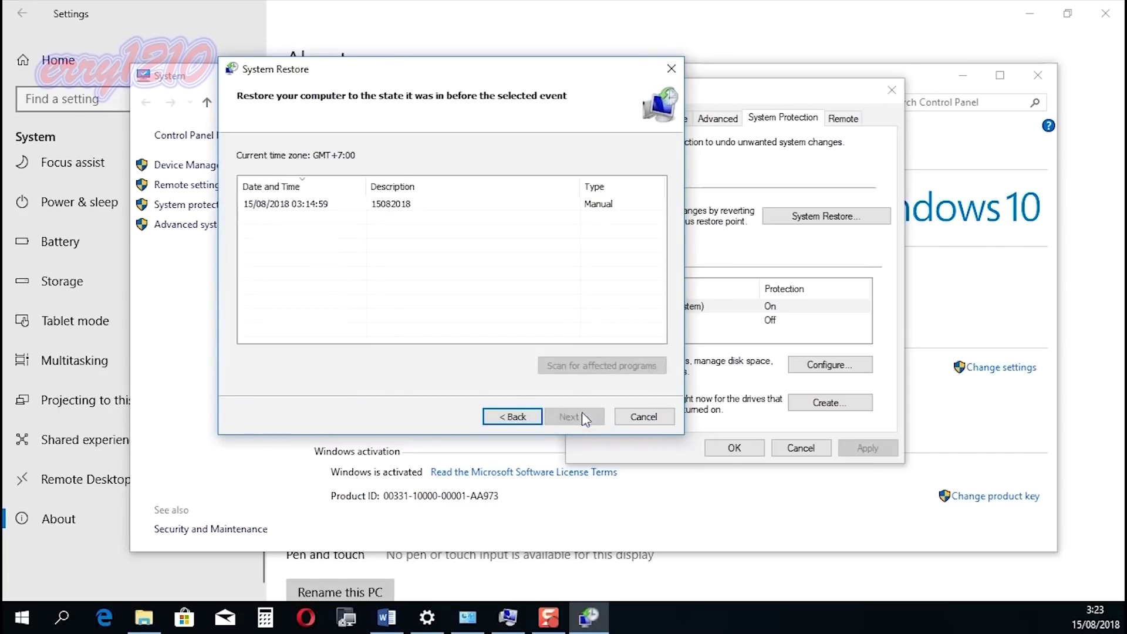
click(399, 205)
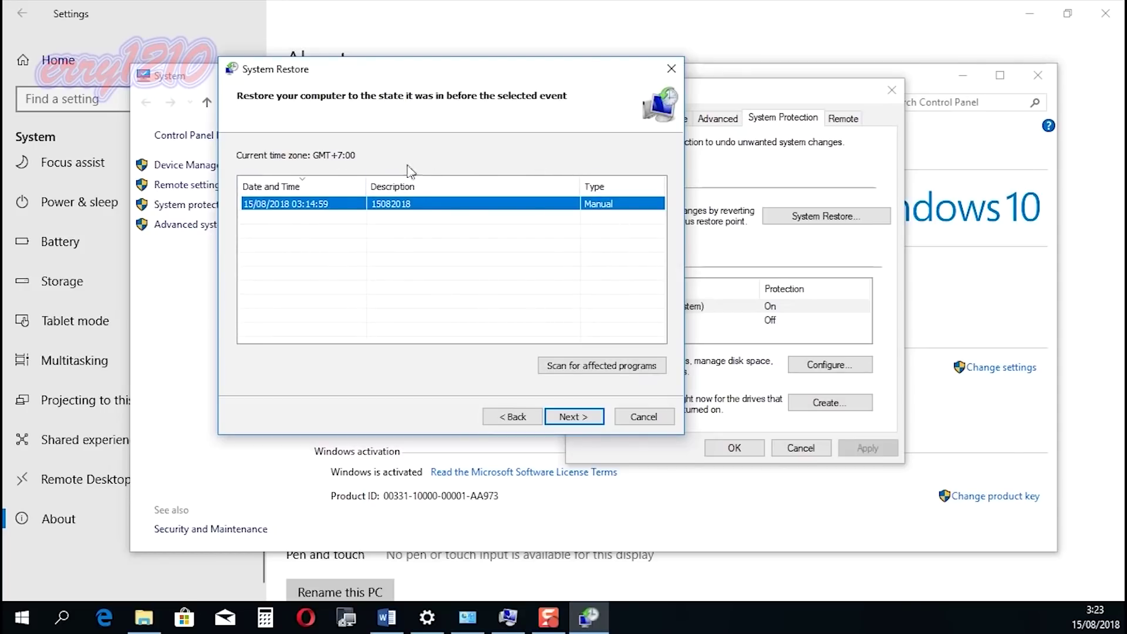
click(646, 416)
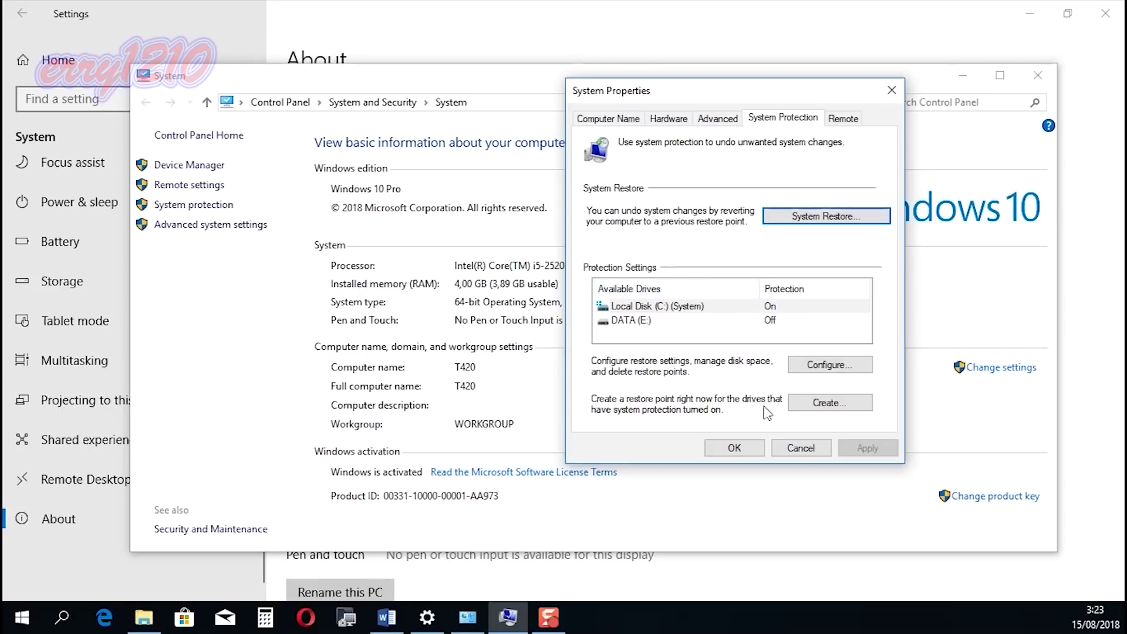
Create a restore point with the description "15082018bag 1" and dismiss the completion message.
click(819, 404)
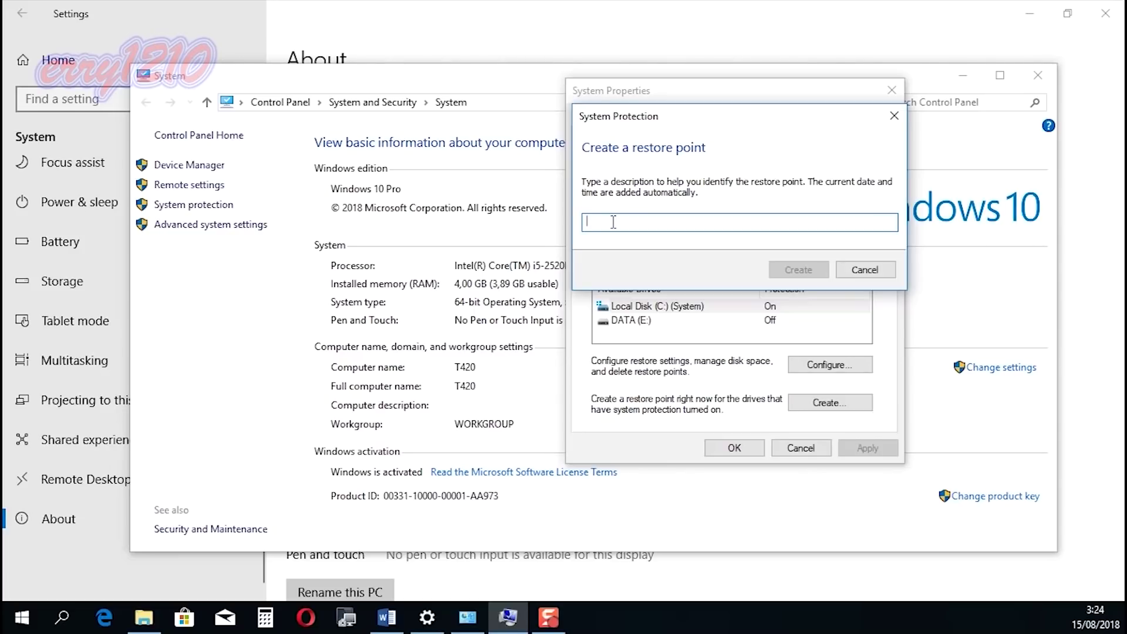
text(150)
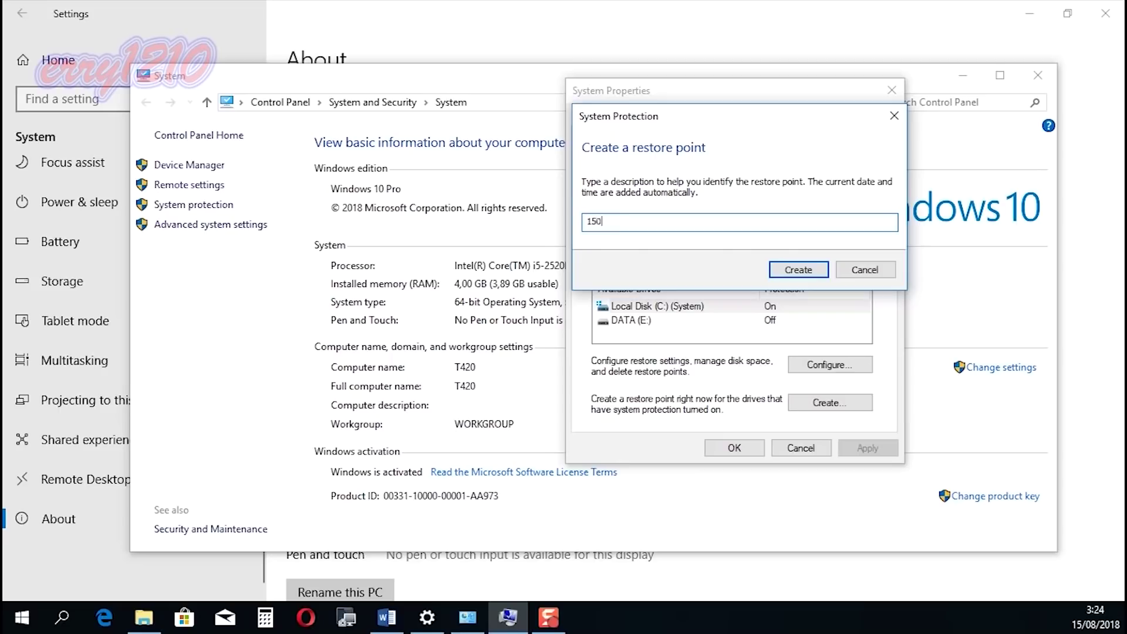
text(82018)
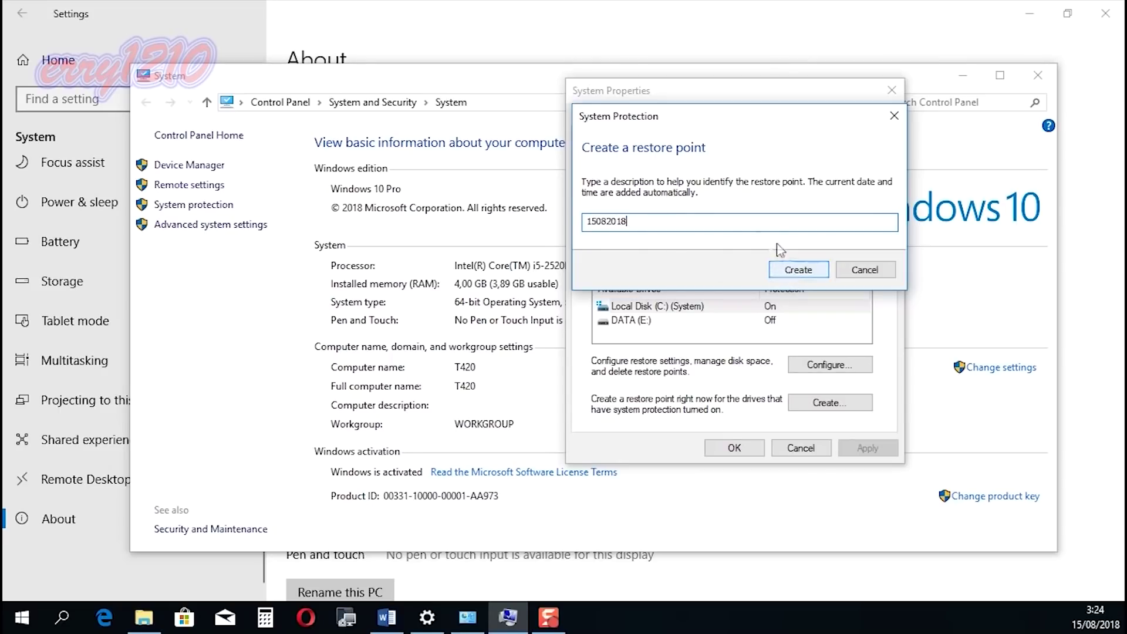
text(leg 0)
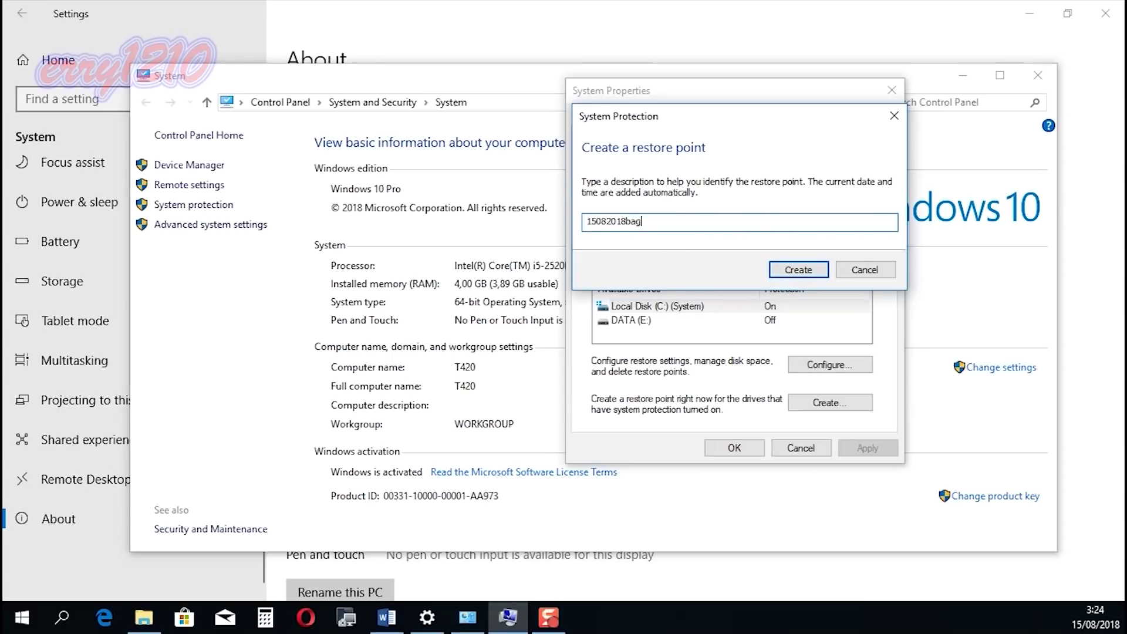
click(781, 271)
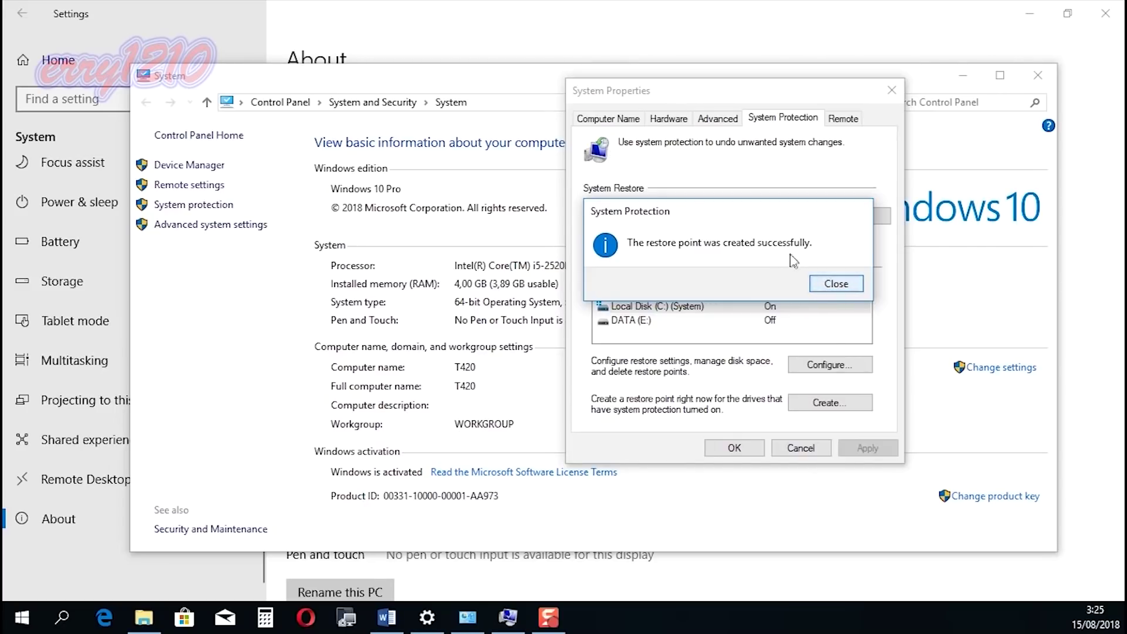
click(830, 284)
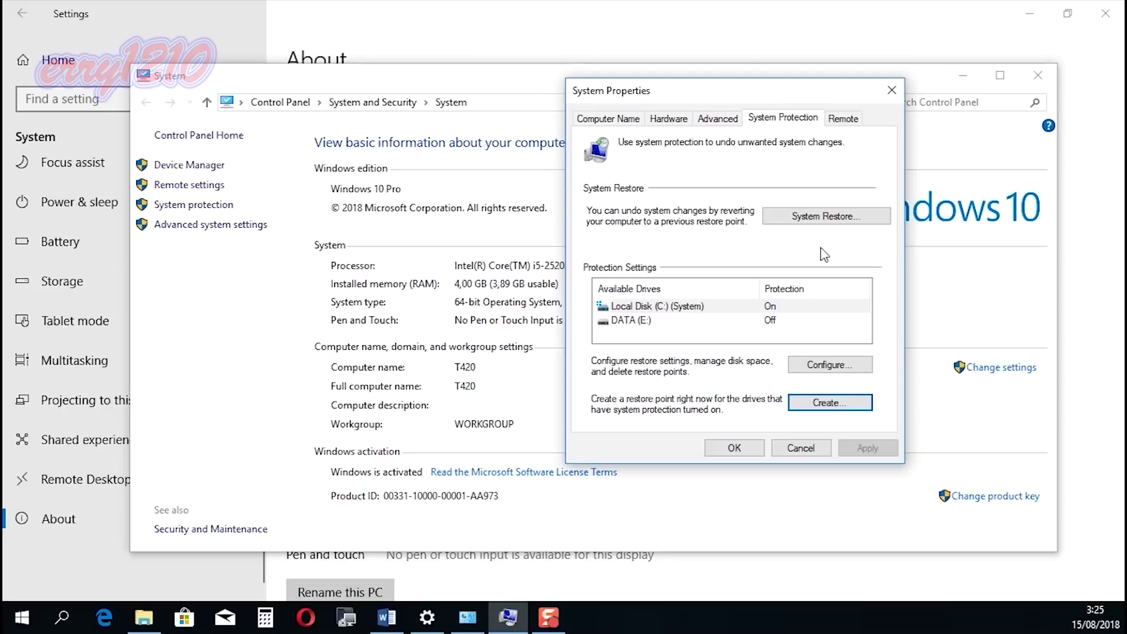
List the restore points in System Restore and select 15082018bag 1.
click(822, 216)
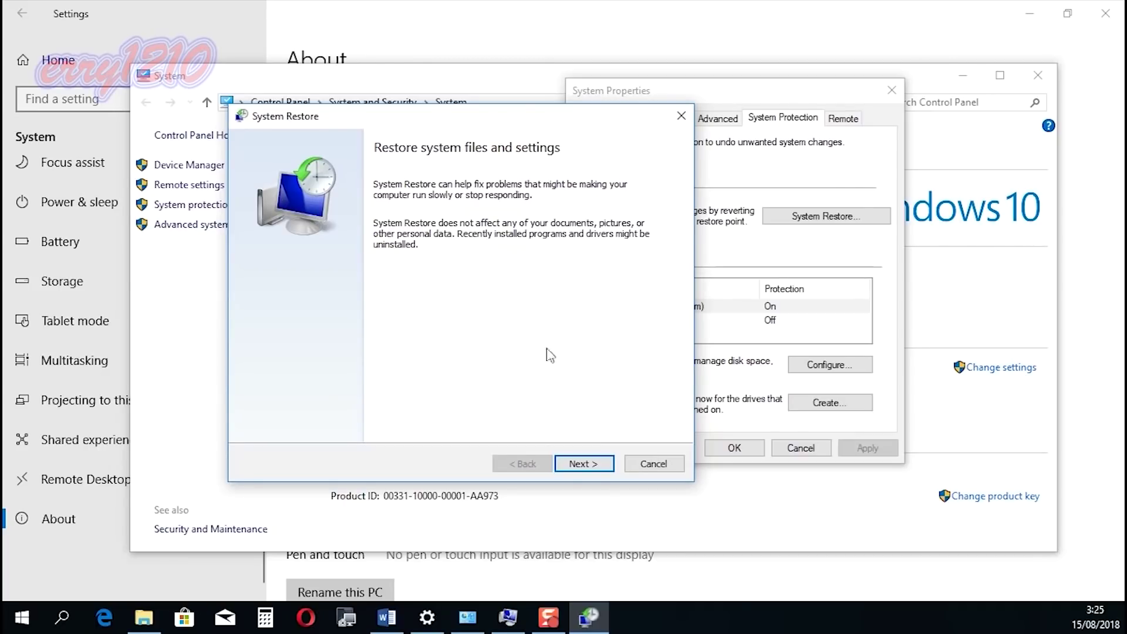
click(594, 463)
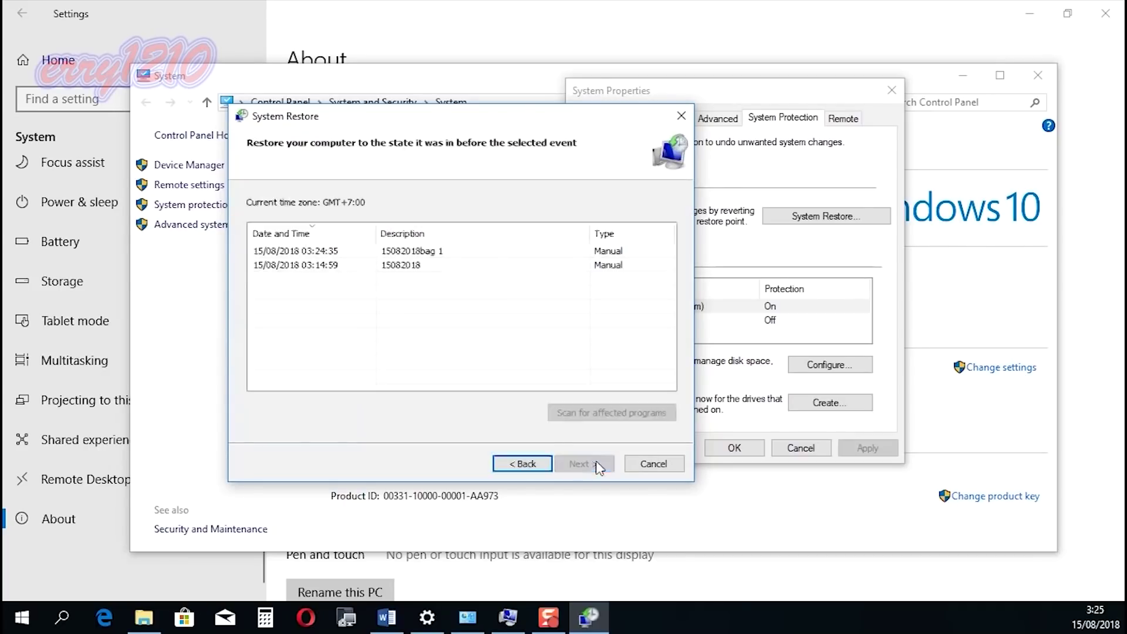
click(455, 250)
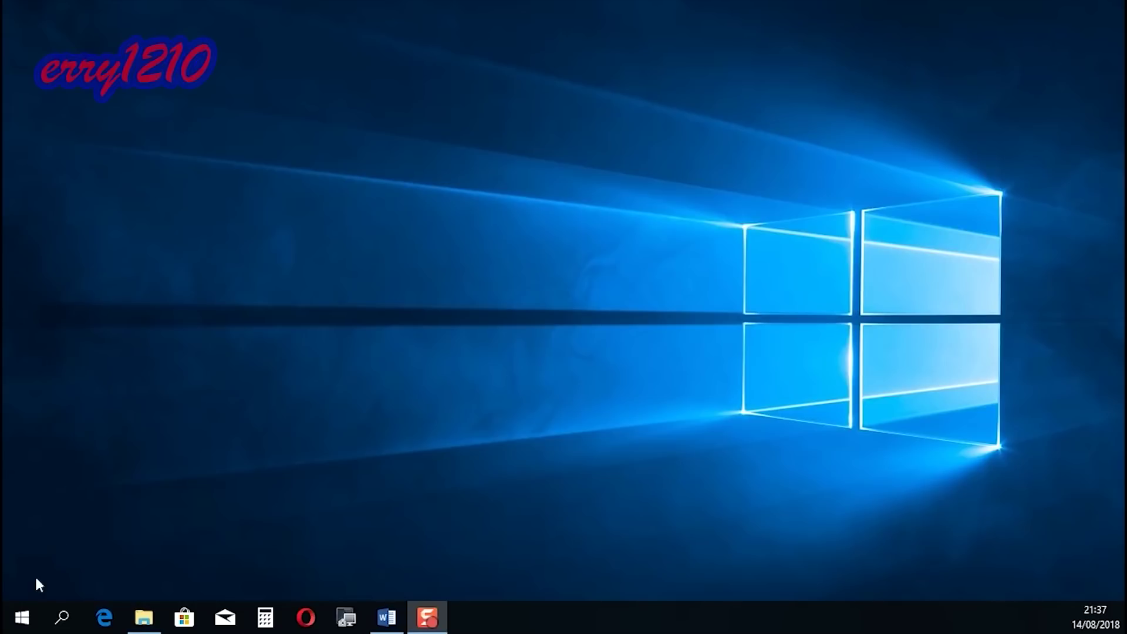
Turn on Storage sense in the System storage settings.
click(21, 616)
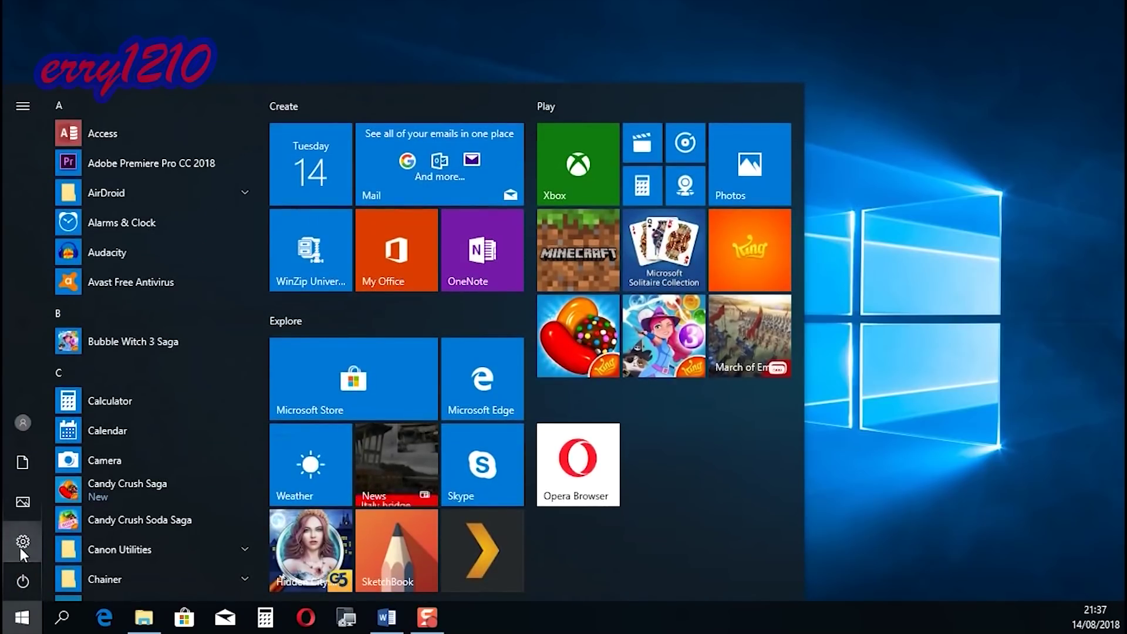
click(21, 546)
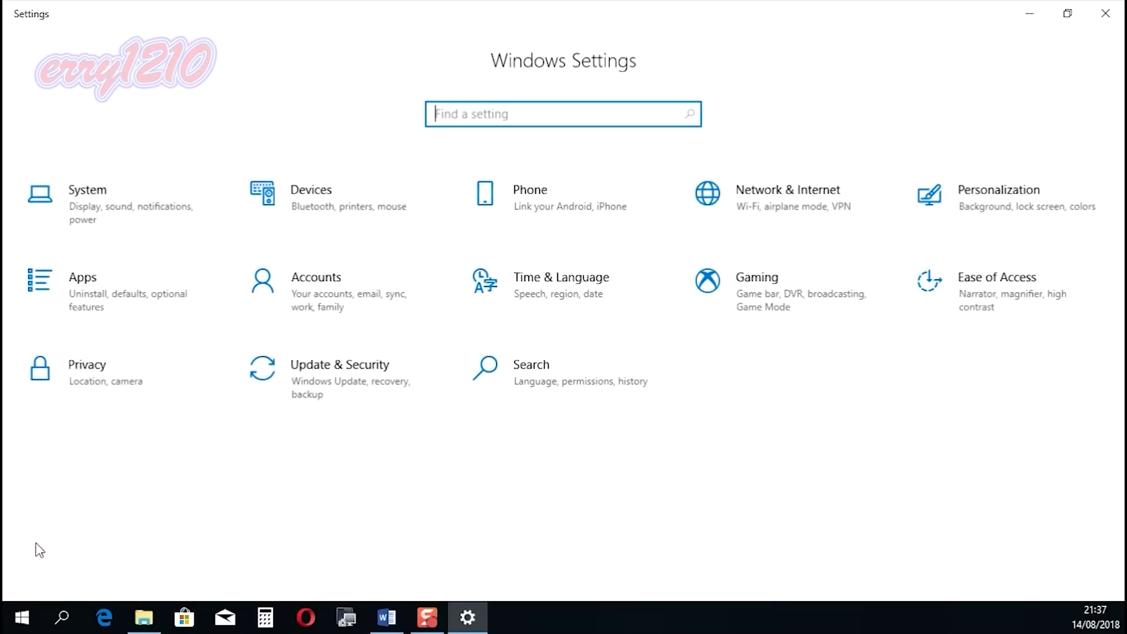
click(117, 221)
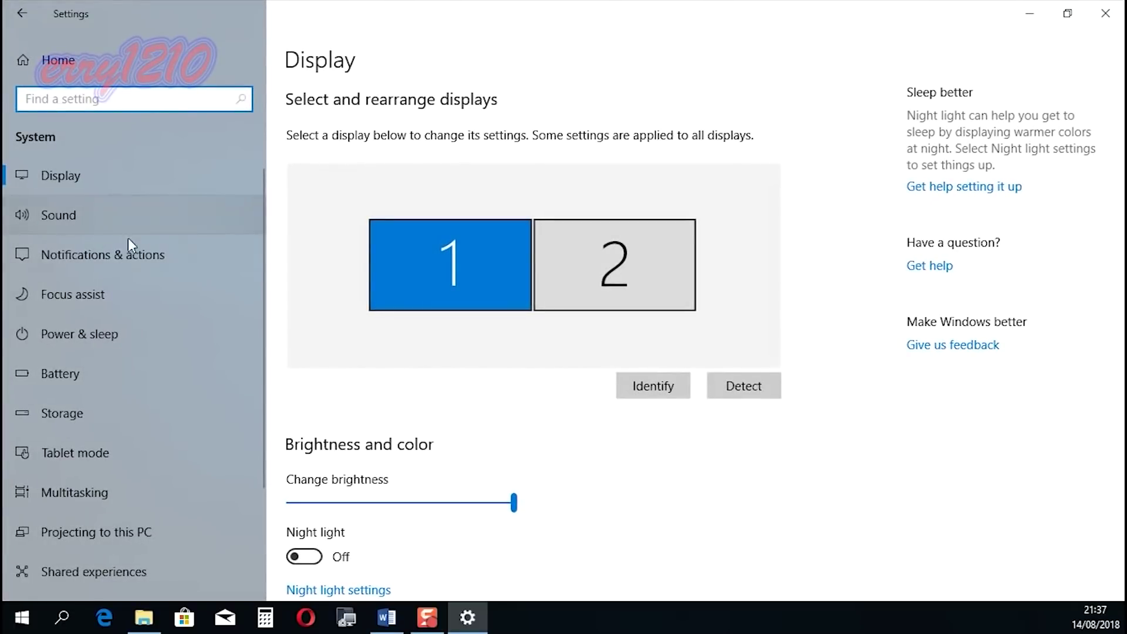
click(125, 414)
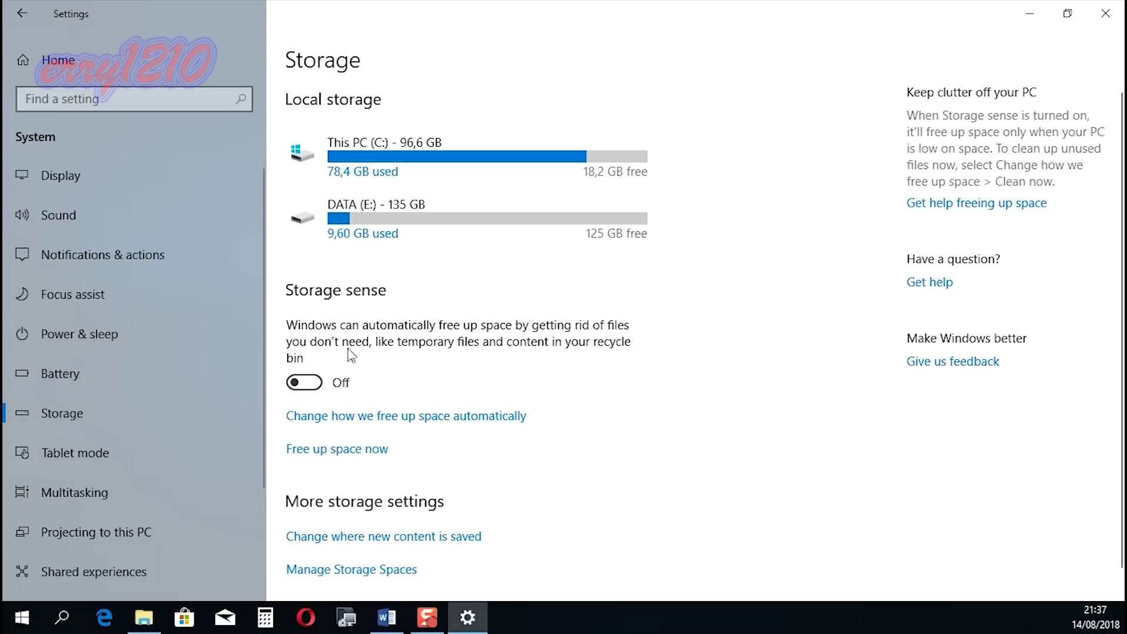
click(305, 384)
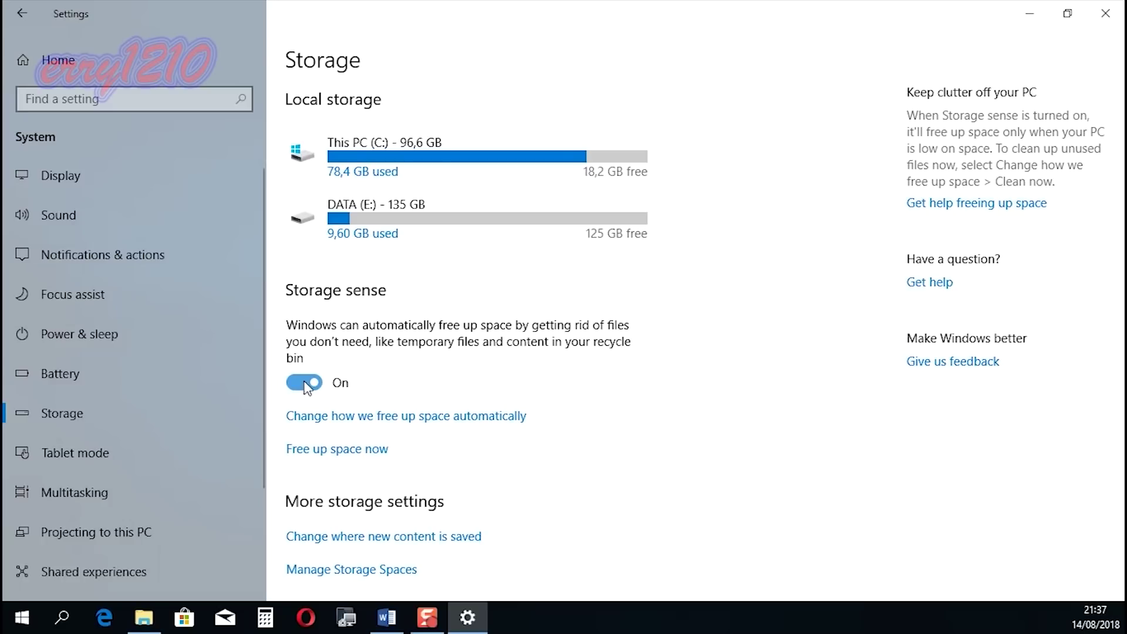
Review how space is freed automatically: the Storage sense schedule kept at When windows decides, plus the recycle bin and Downloads retention options.
click(373, 417)
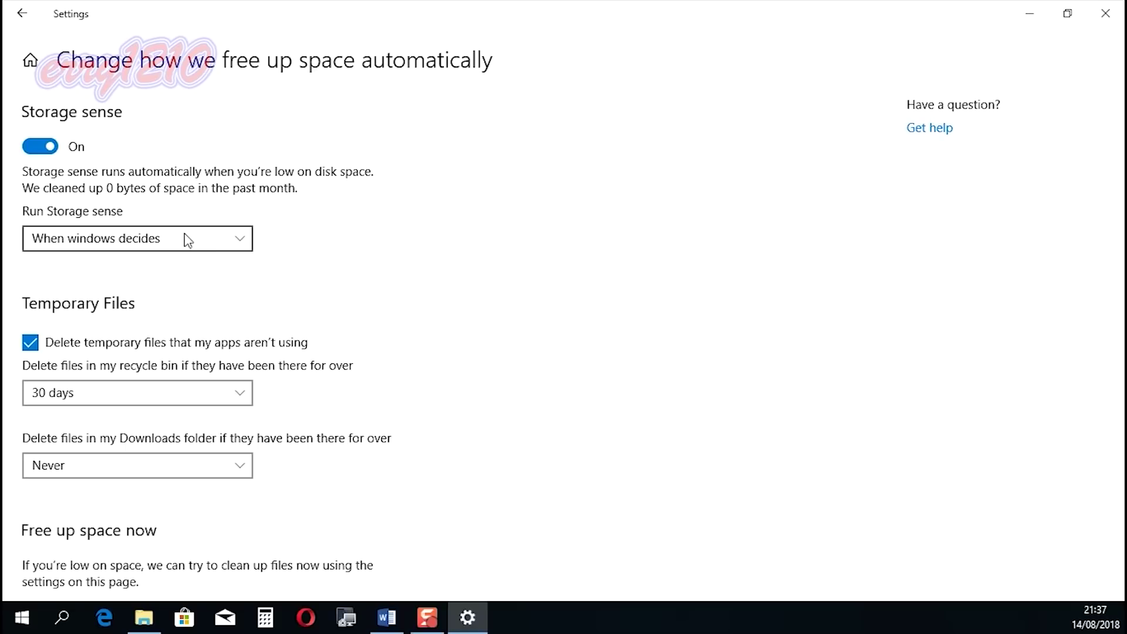
click(203, 232)
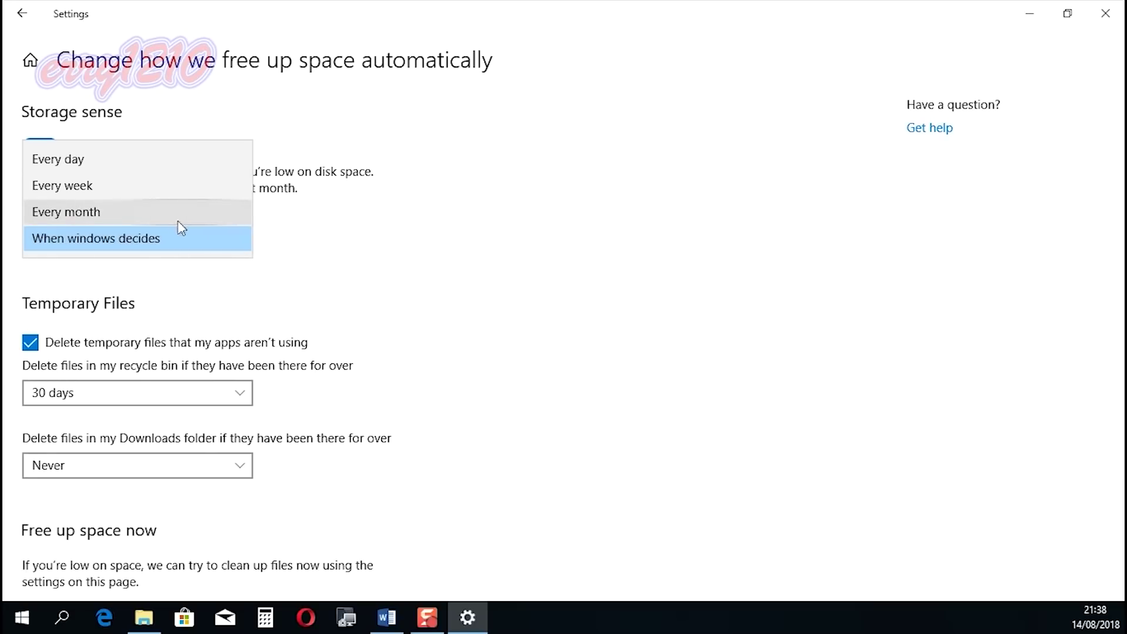
click(194, 240)
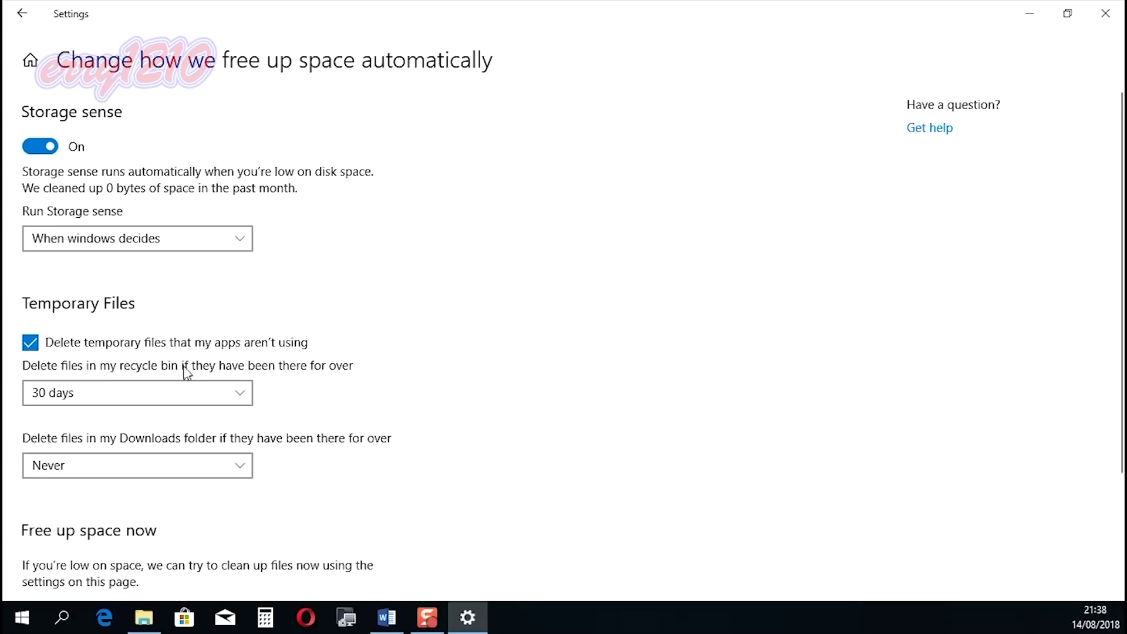
click(171, 392)
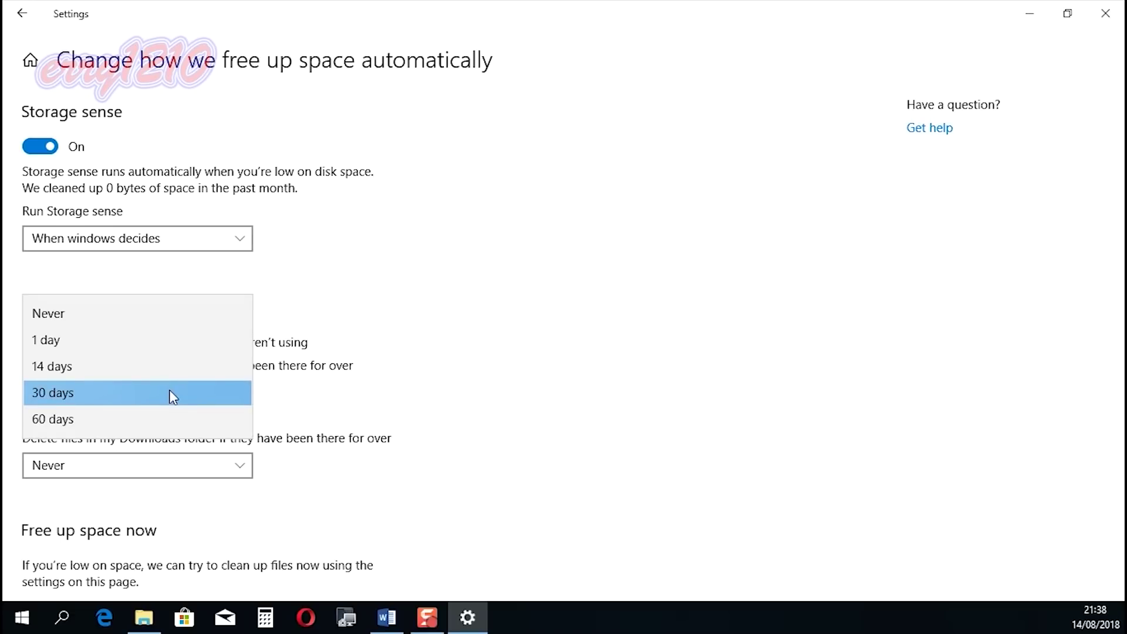
click(486, 441)
click(208, 470)
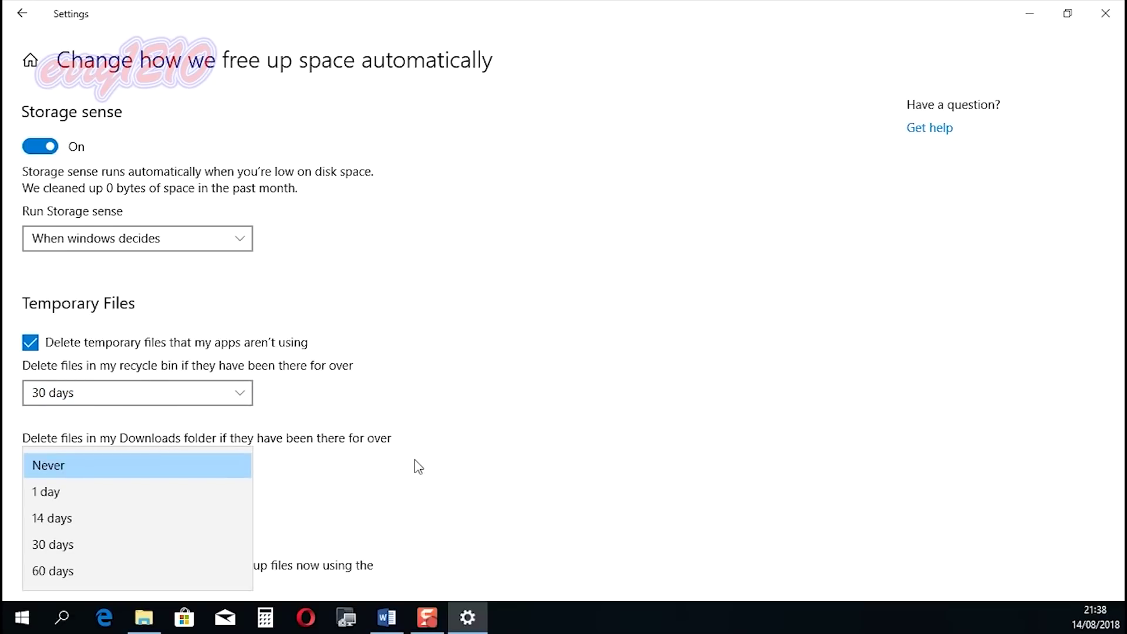
click(417, 466)
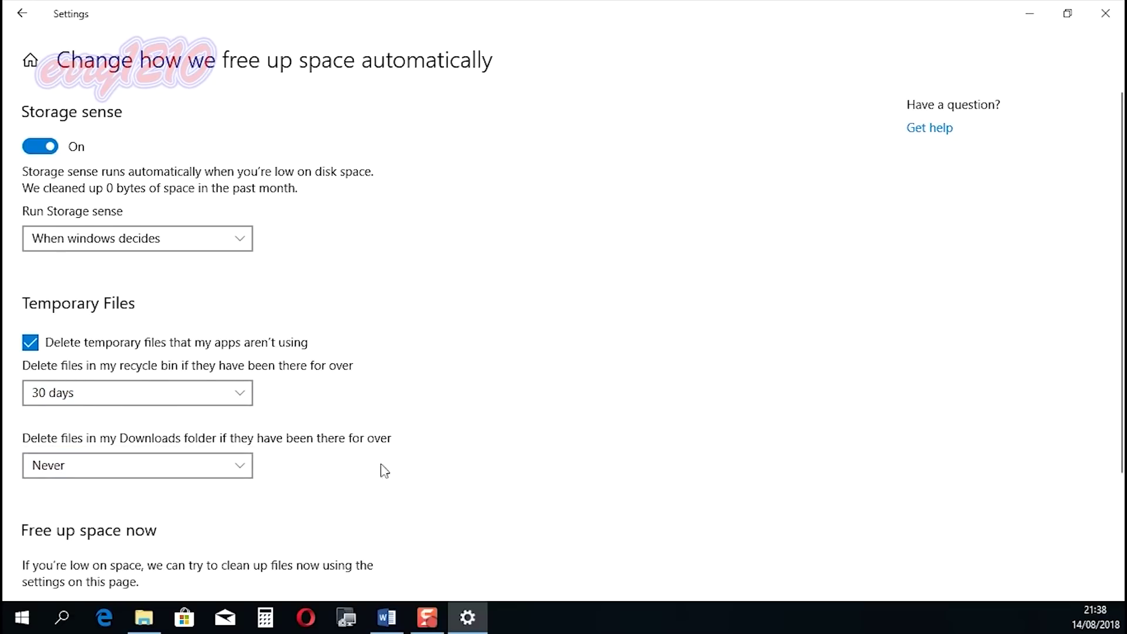
Start cleaning up files now, and tick then untick the option to delete previous versions of Windows.
scroll(176, 540, down, 3)
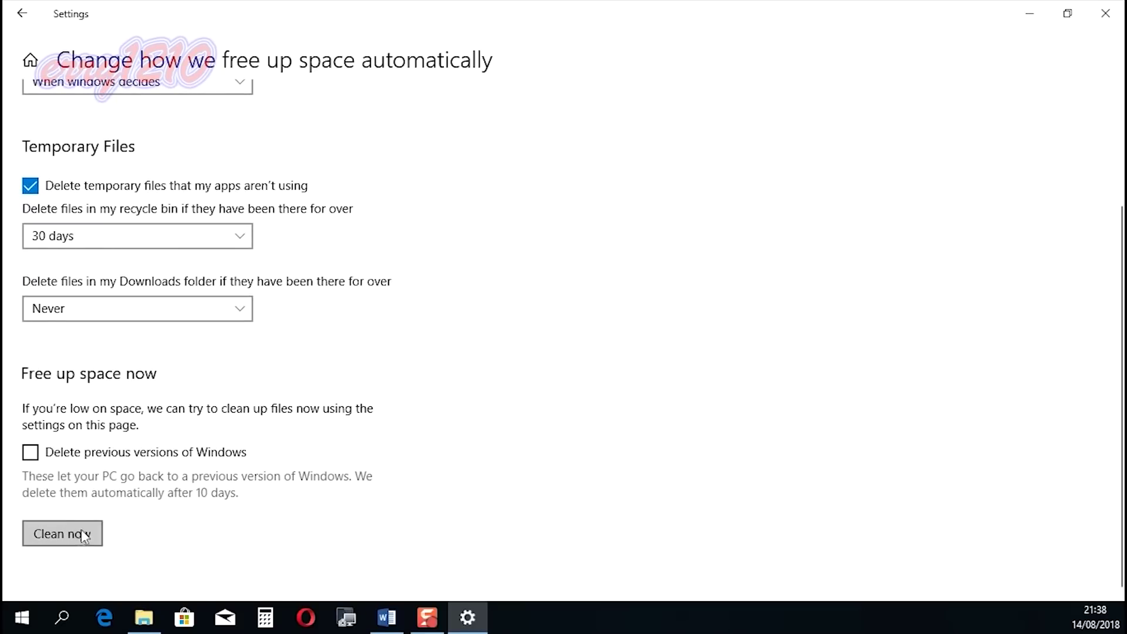
click(80, 535)
click(154, 627)
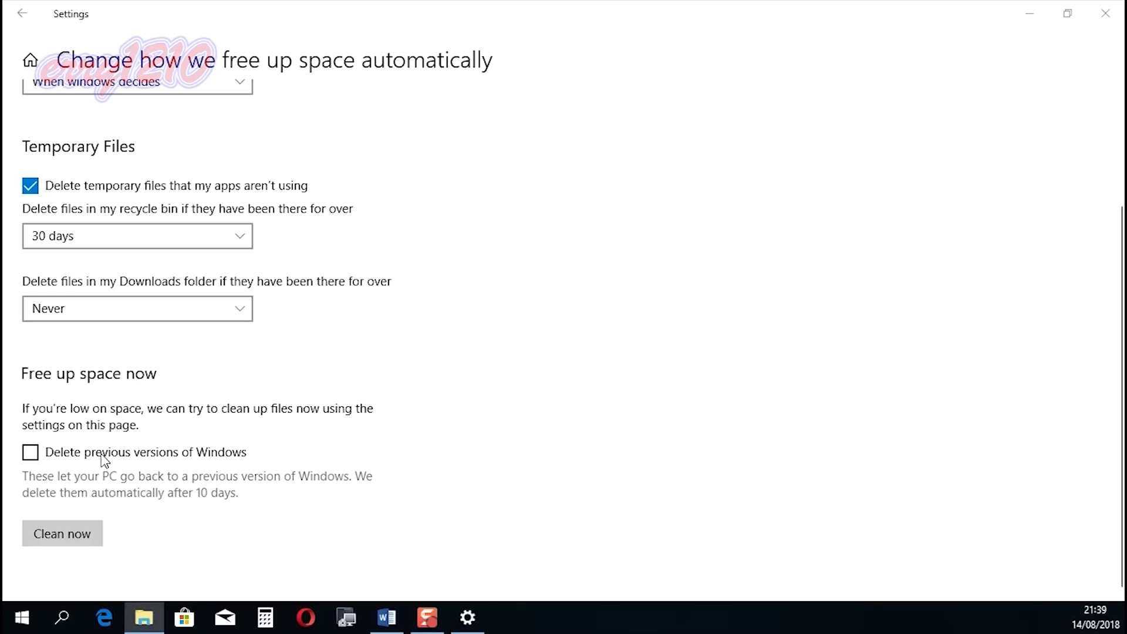
click(31, 453)
click(30, 453)
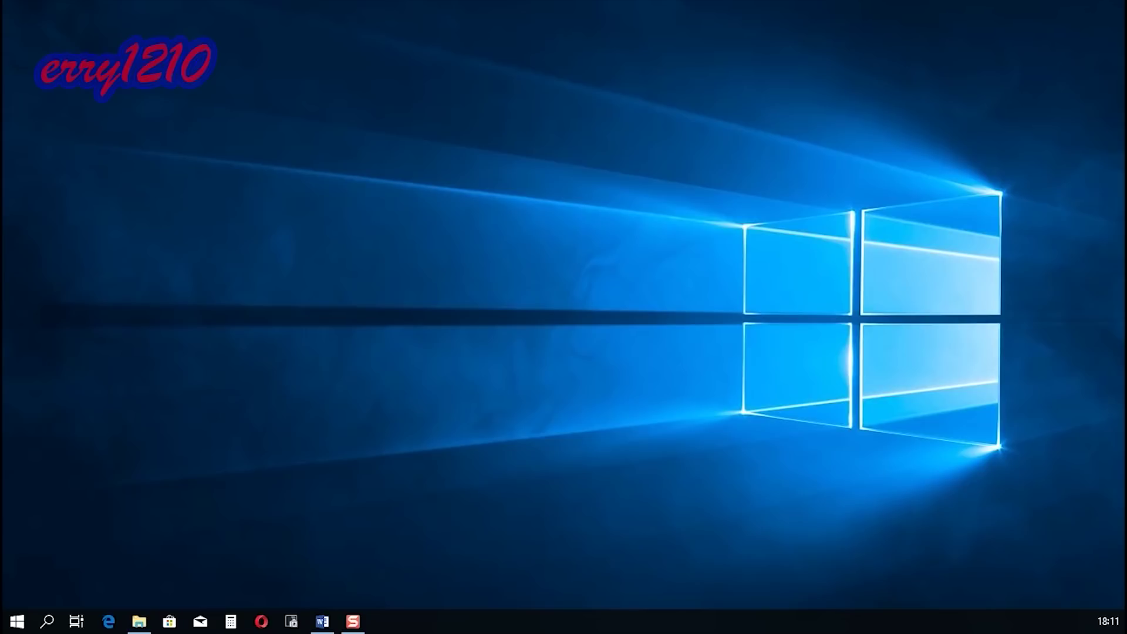
Find and open Snipping Tool, and capture a free-form snip of the desktop wallpaper.
click(16, 621)
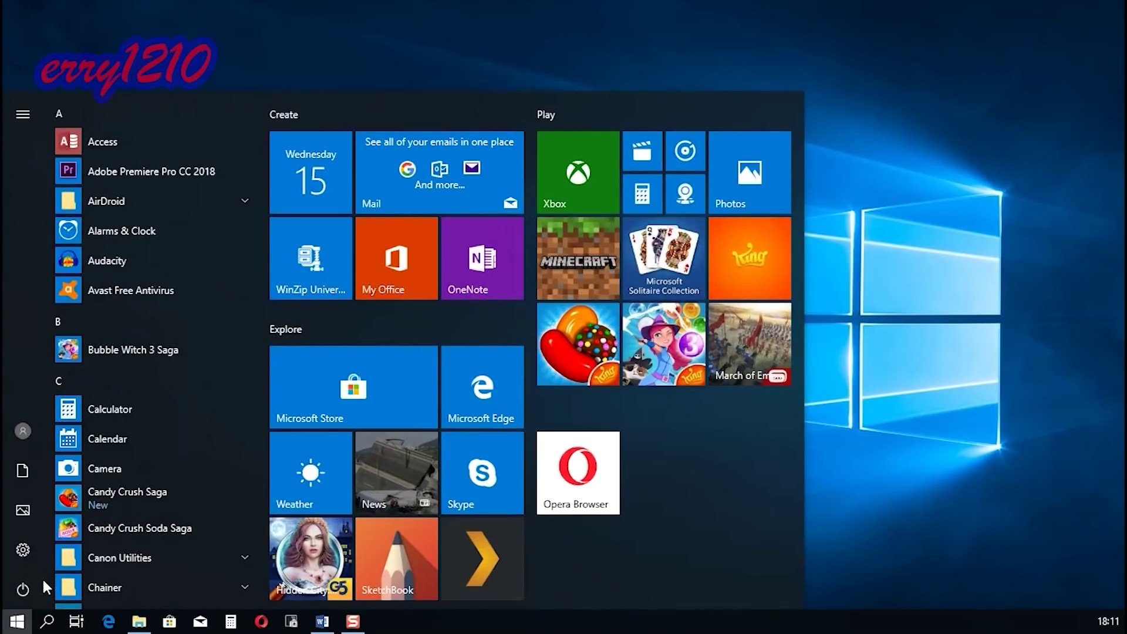
text(snip)
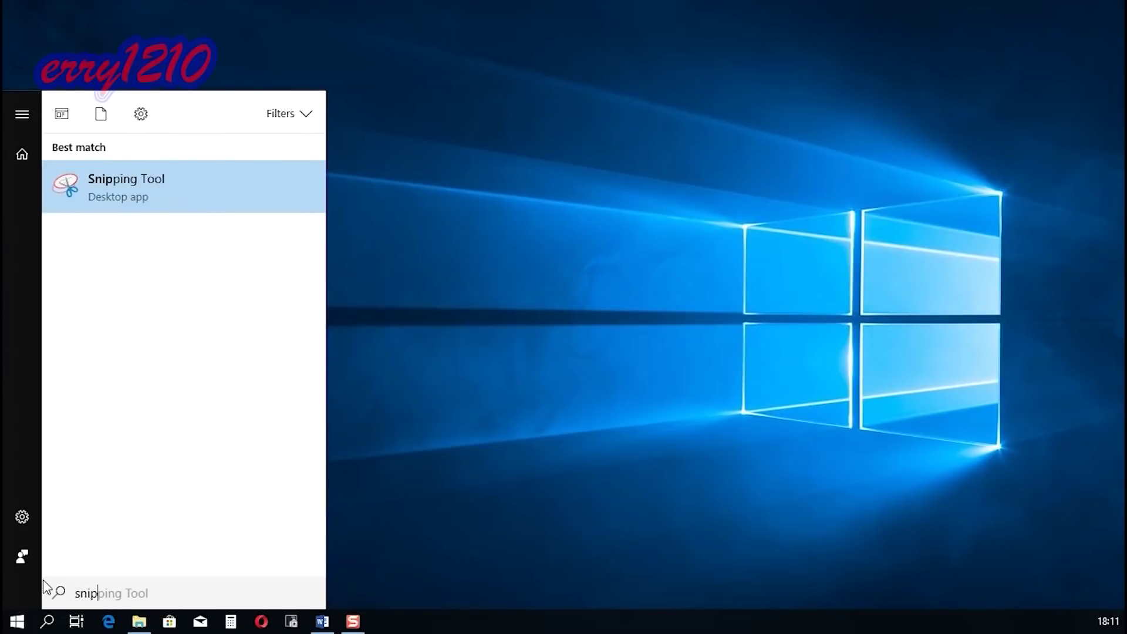
click(161, 187)
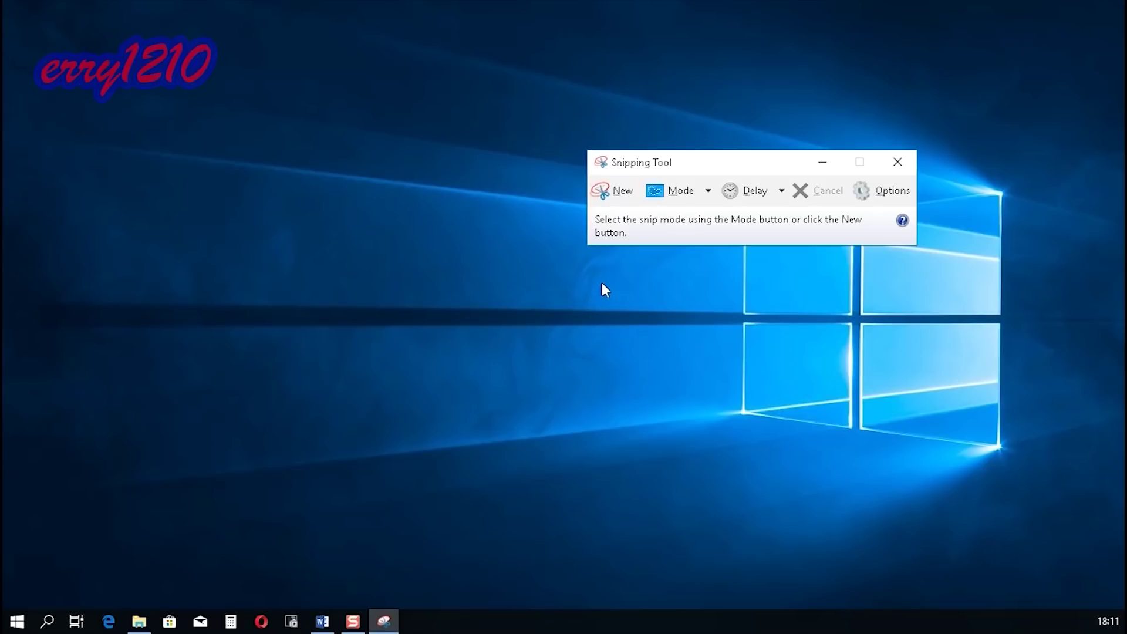
click(706, 192)
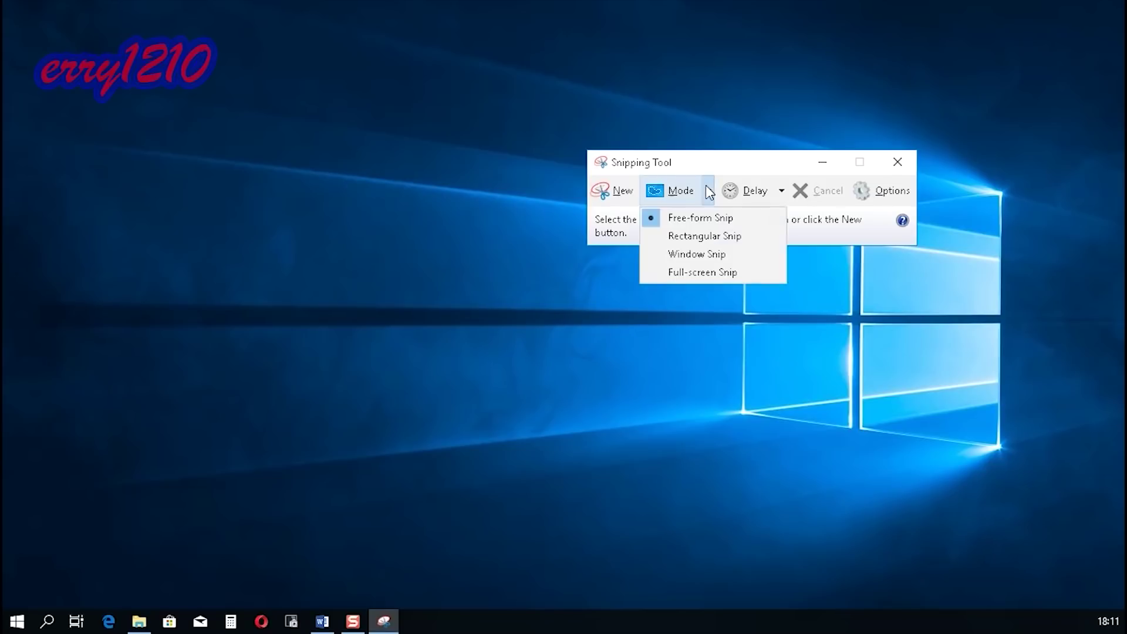
click(700, 221)
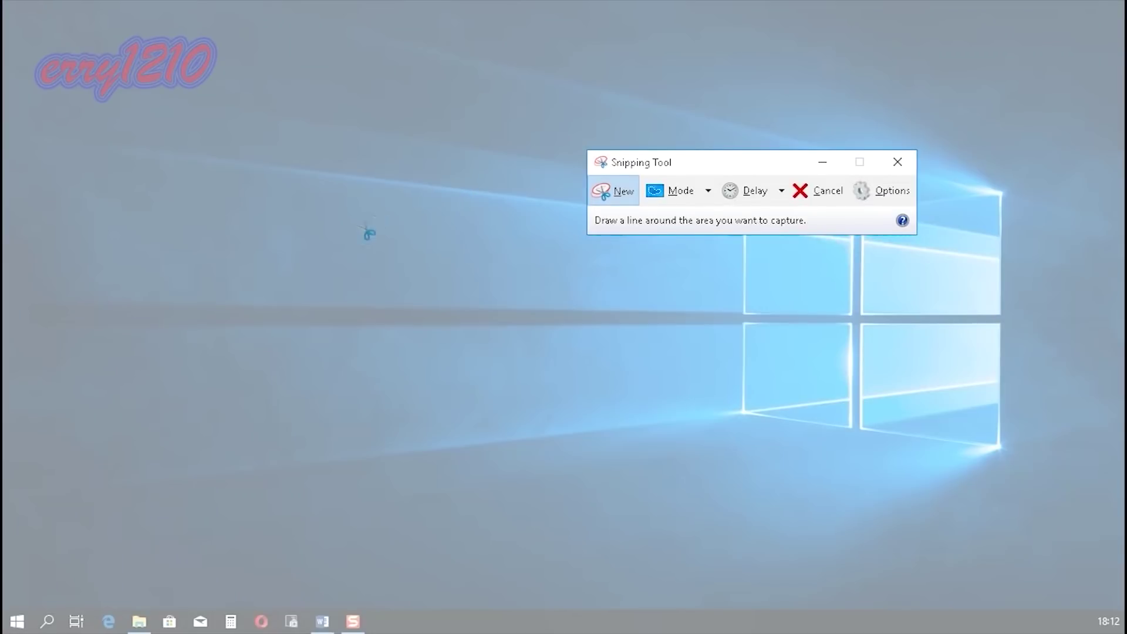
mouse_move(491, 282)
mouse_down()
mouse_move(365, 290)
mouse_move(368, 513)
mouse_move(763, 508)
mouse_move(672, 297)
mouse_move(486, 286)
mouse_up()
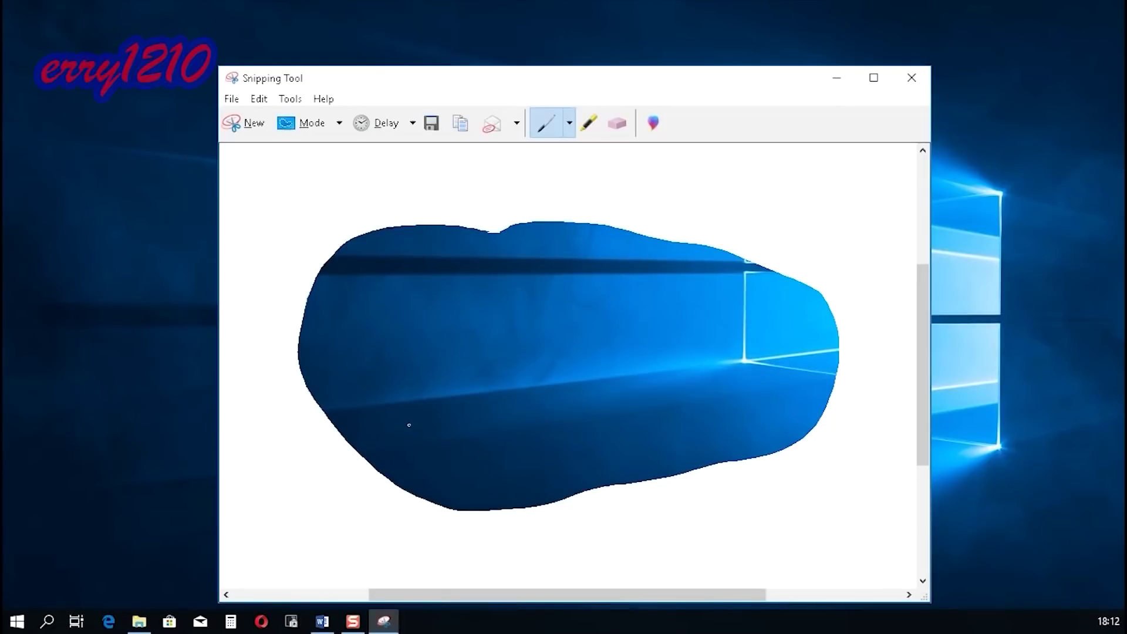
Switch the snip mode to Rectangular Snip and capture a rectangular area of the desktop wallpaper.
click(339, 123)
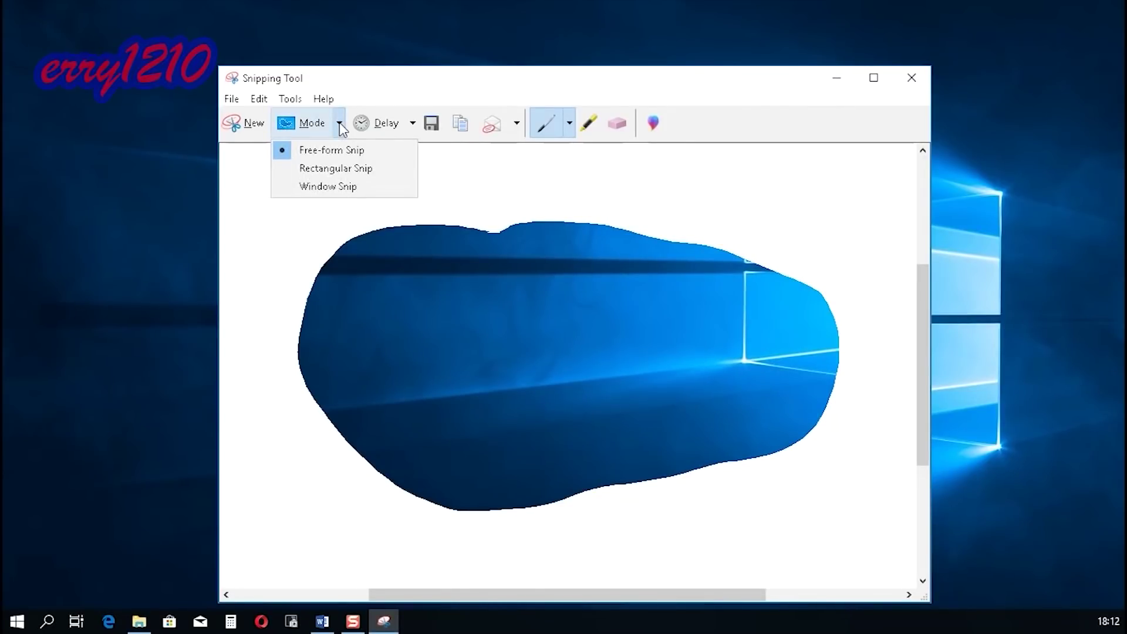
click(364, 170)
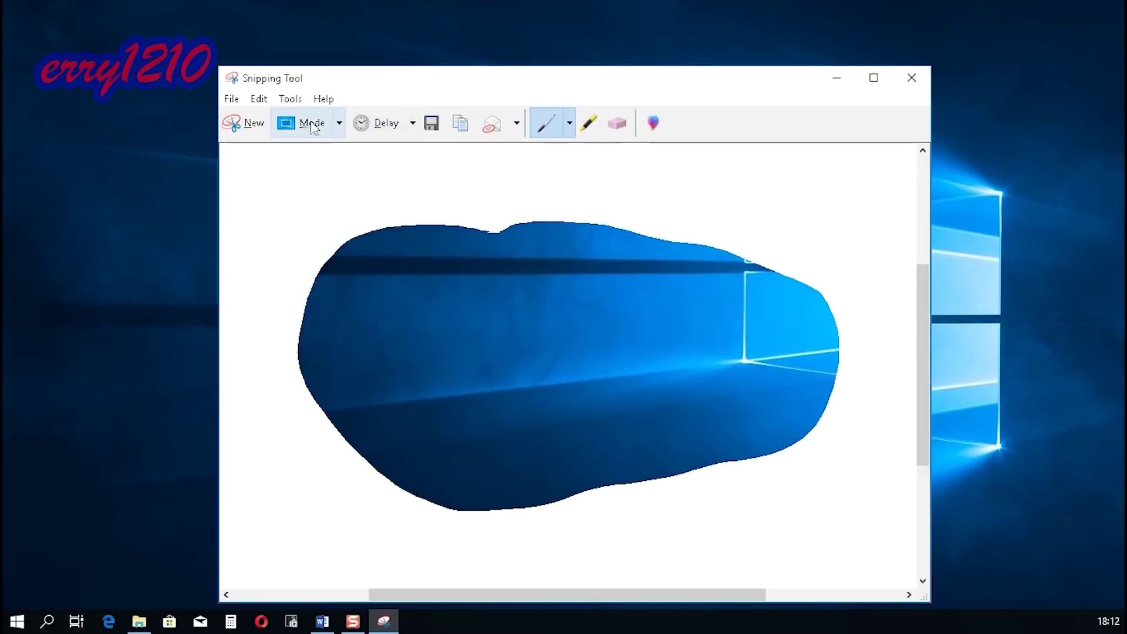
click(252, 124)
drag(297, 252, 838, 514)
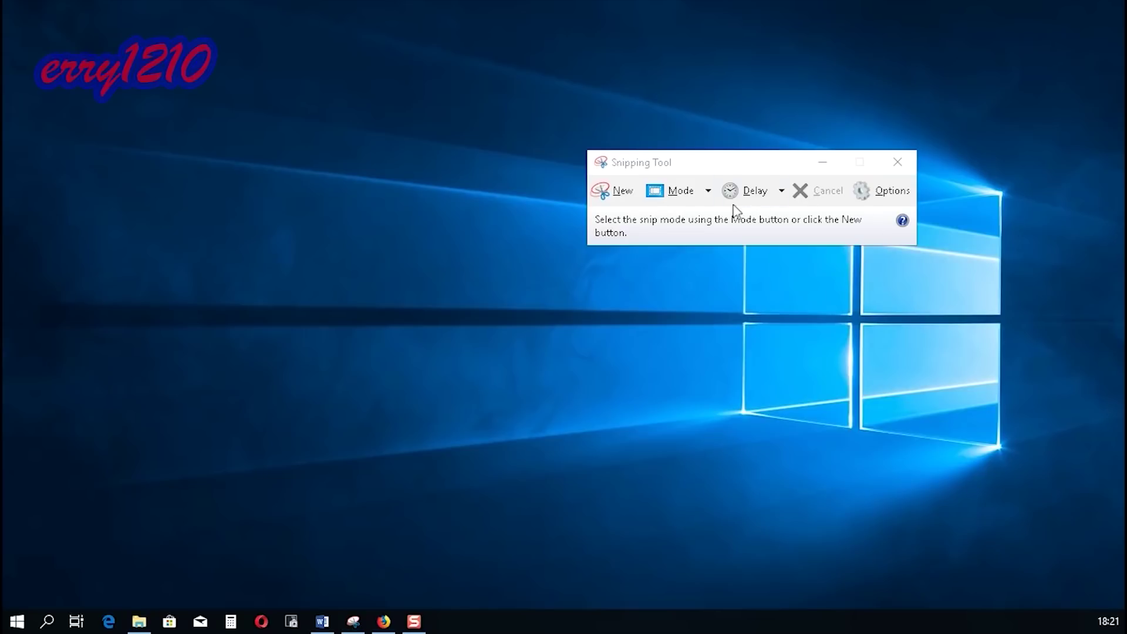
click(709, 193)
click(721, 237)
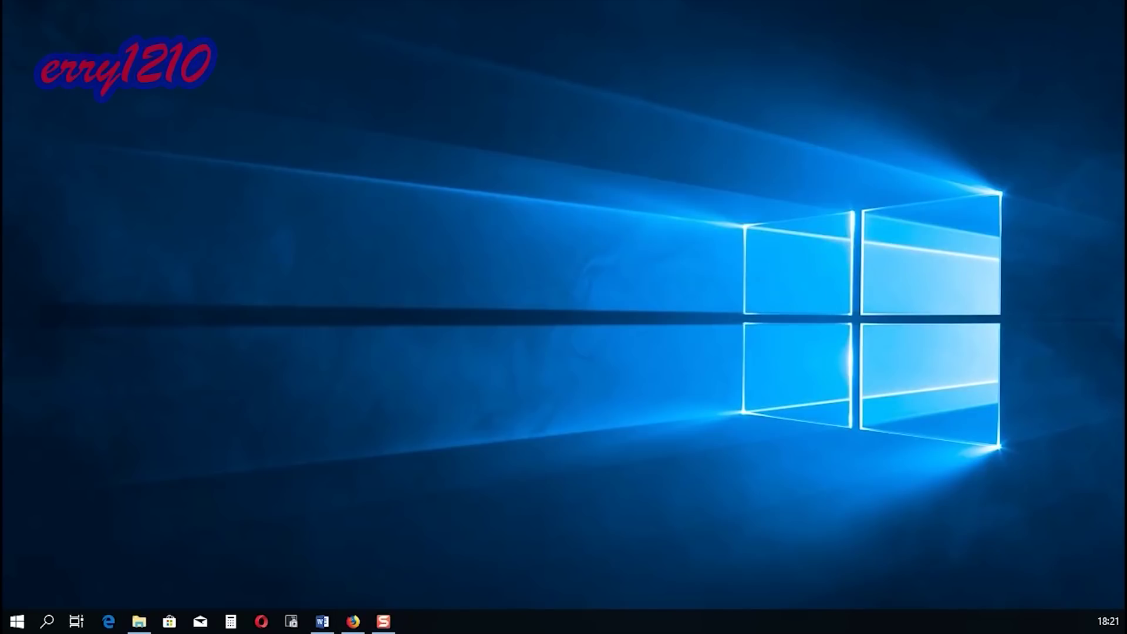
drag(219, 264, 684, 539)
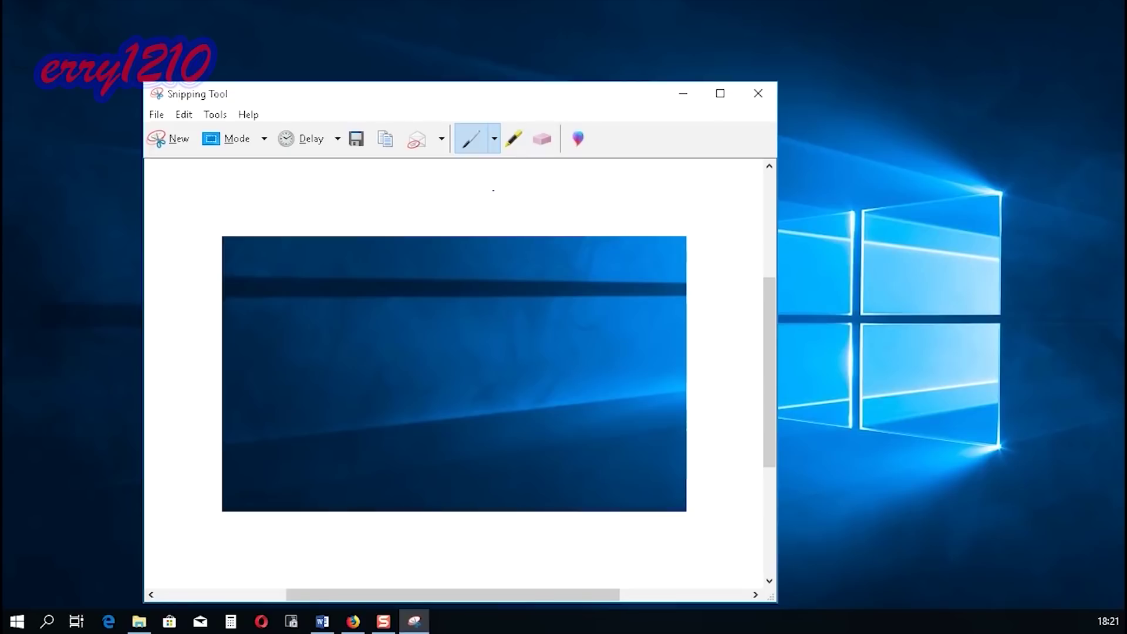
Mark the lower middle of the snip with a highlighter stroke, and erase the stroke again.
click(515, 147)
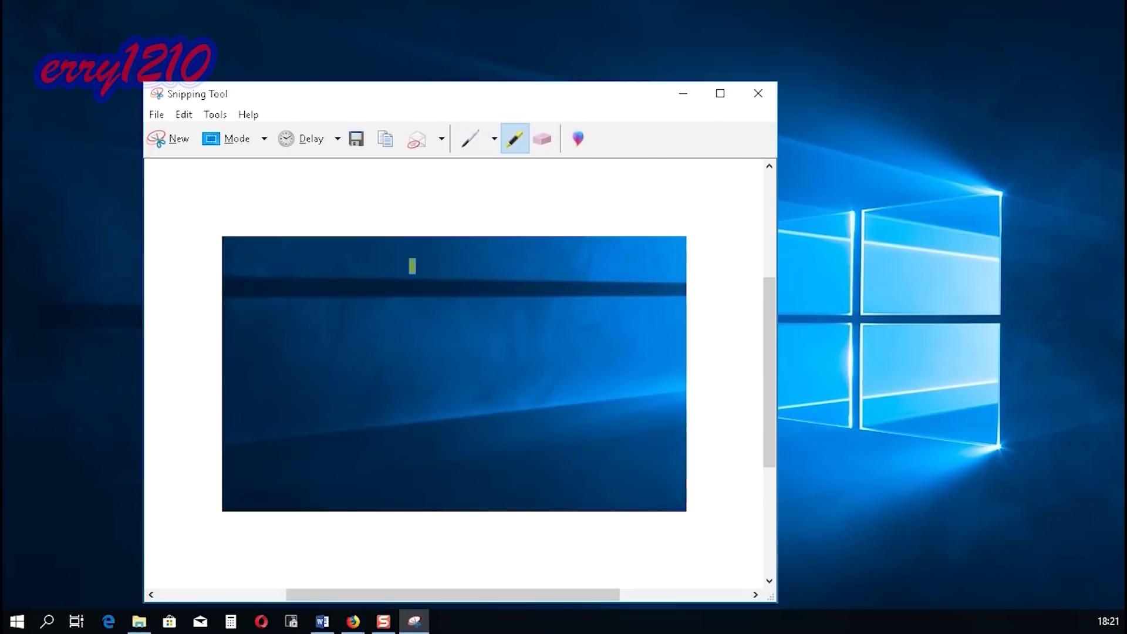
mouse_move(316, 393)
mouse_down()
mouse_move(453, 424)
mouse_move(484, 413)
mouse_move(340, 395)
mouse_move(442, 415)
mouse_move(404, 402)
mouse_up()
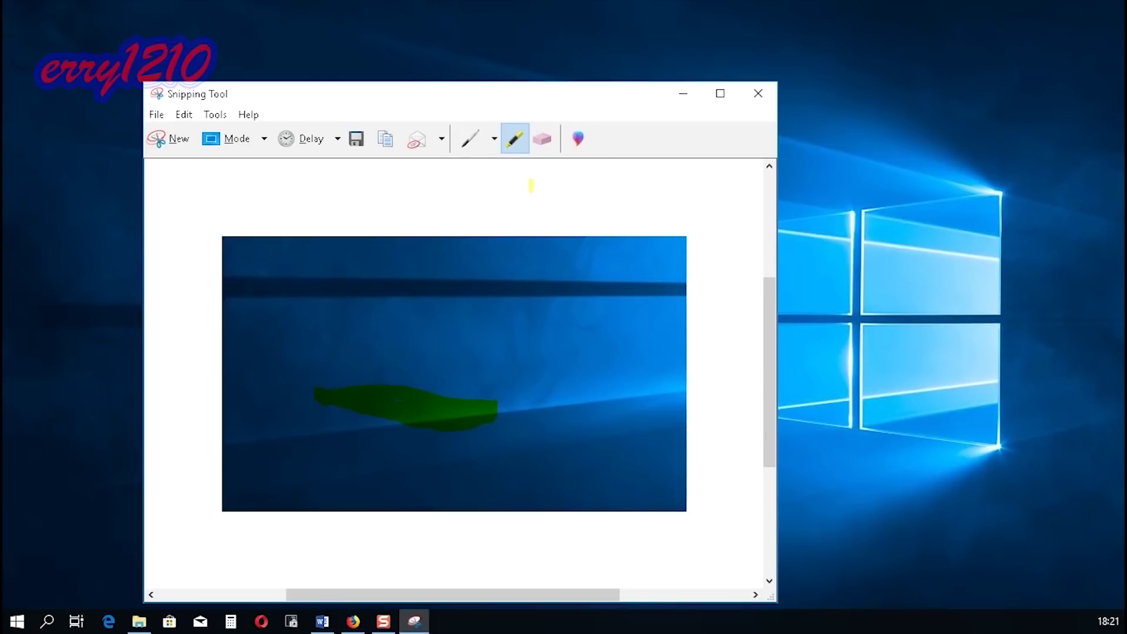
click(545, 142)
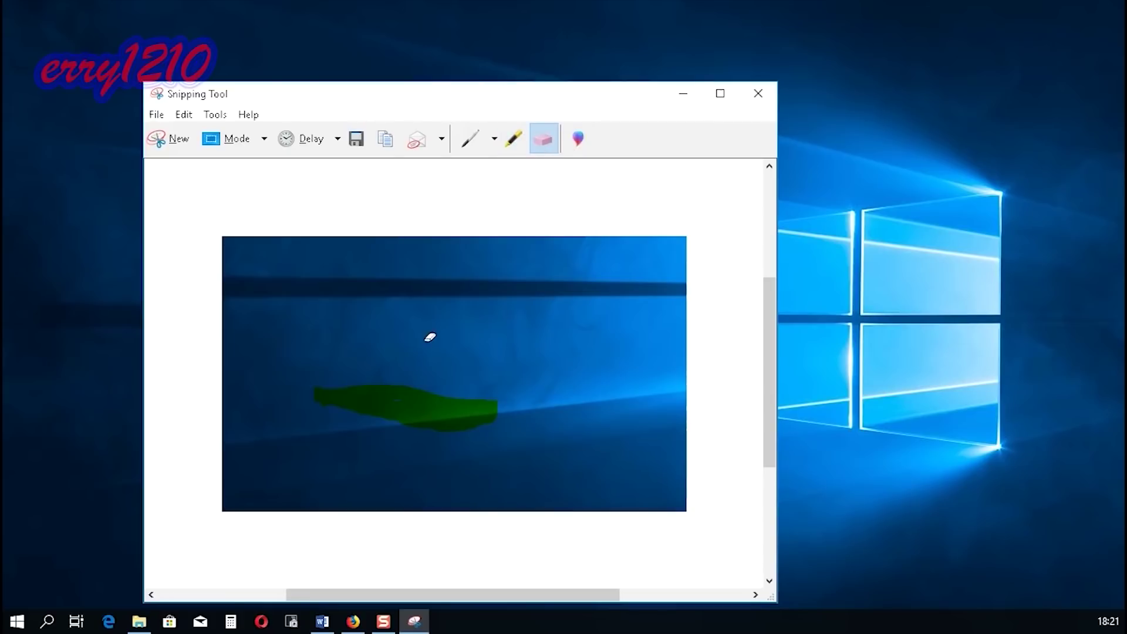
click(404, 393)
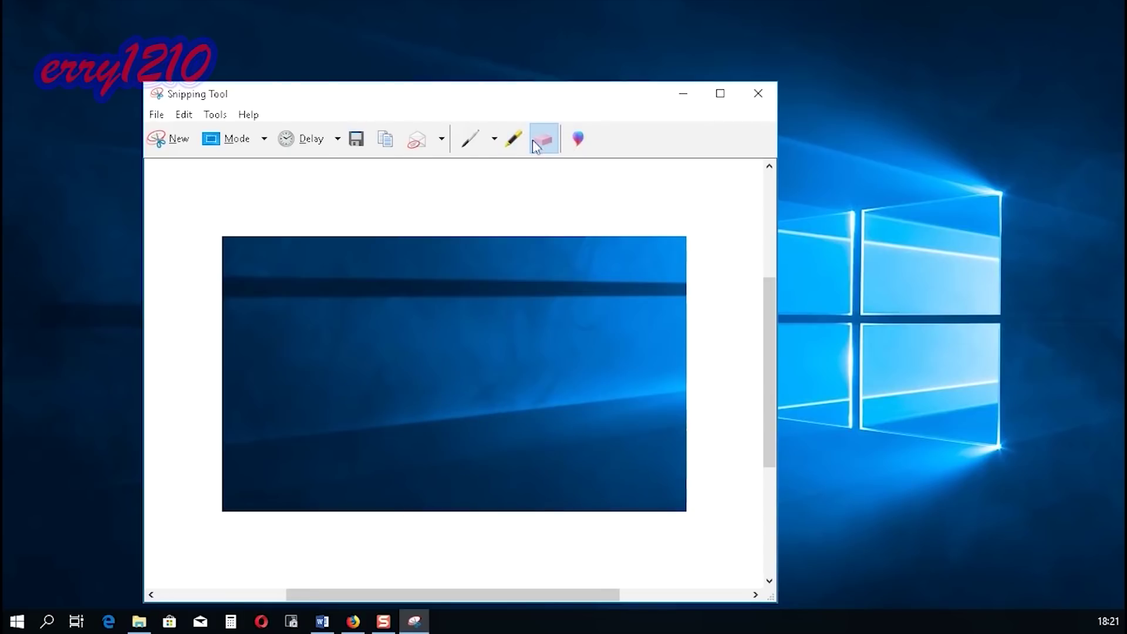
Start saving the rectangular snip.
click(356, 141)
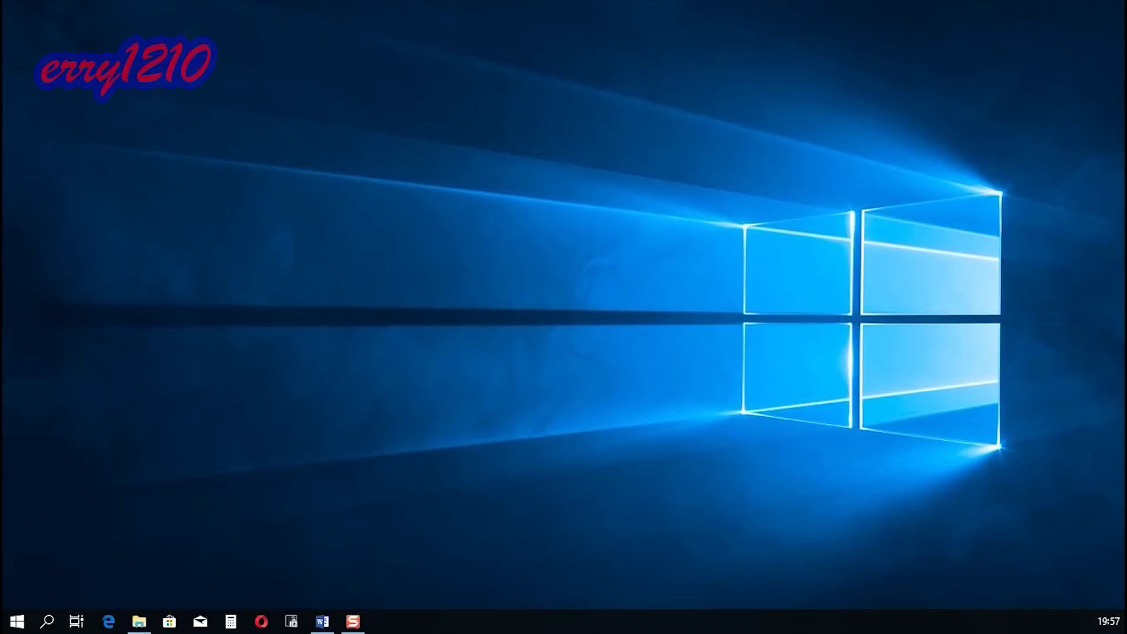
Open the Night light settings from the System display settings.
click(16, 619)
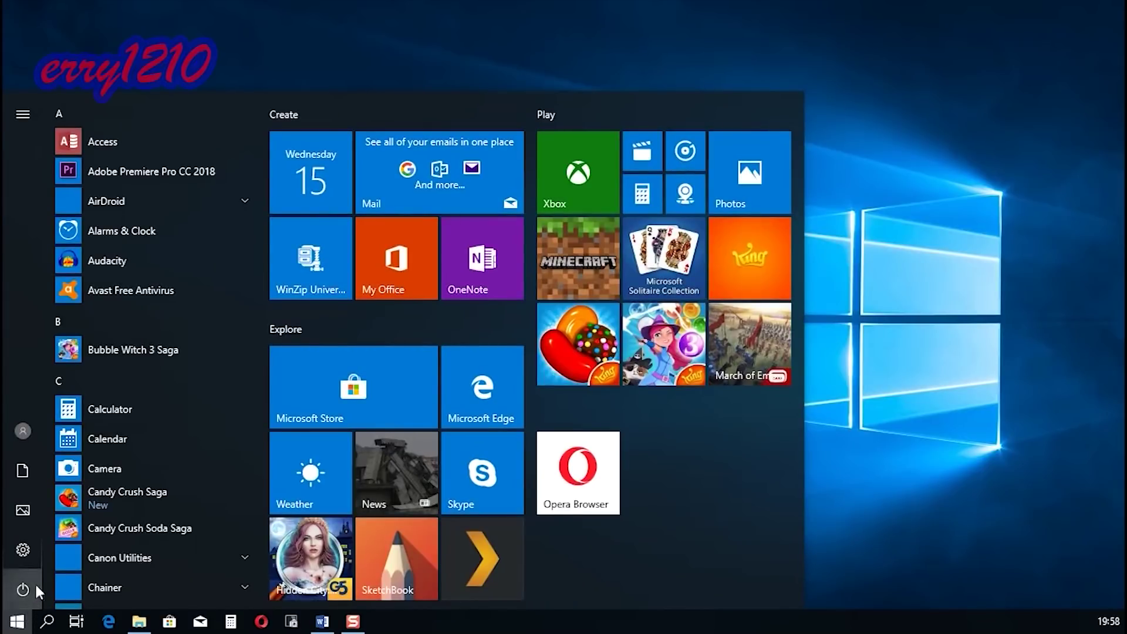
click(30, 551)
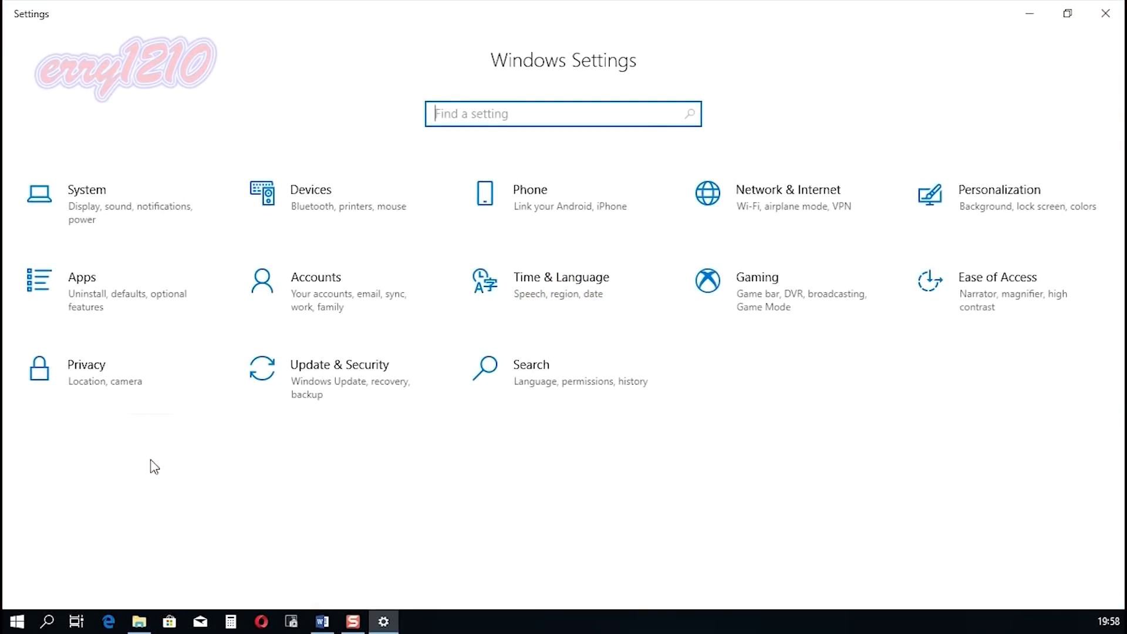
click(115, 238)
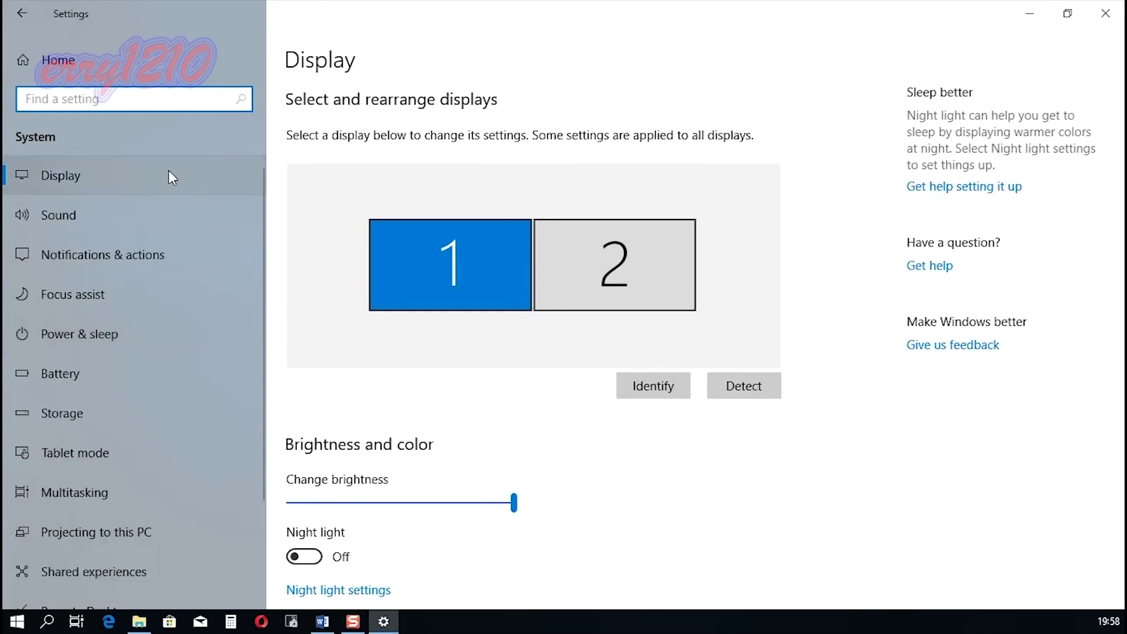
click(167, 170)
scroll(416, 338, down, 3)
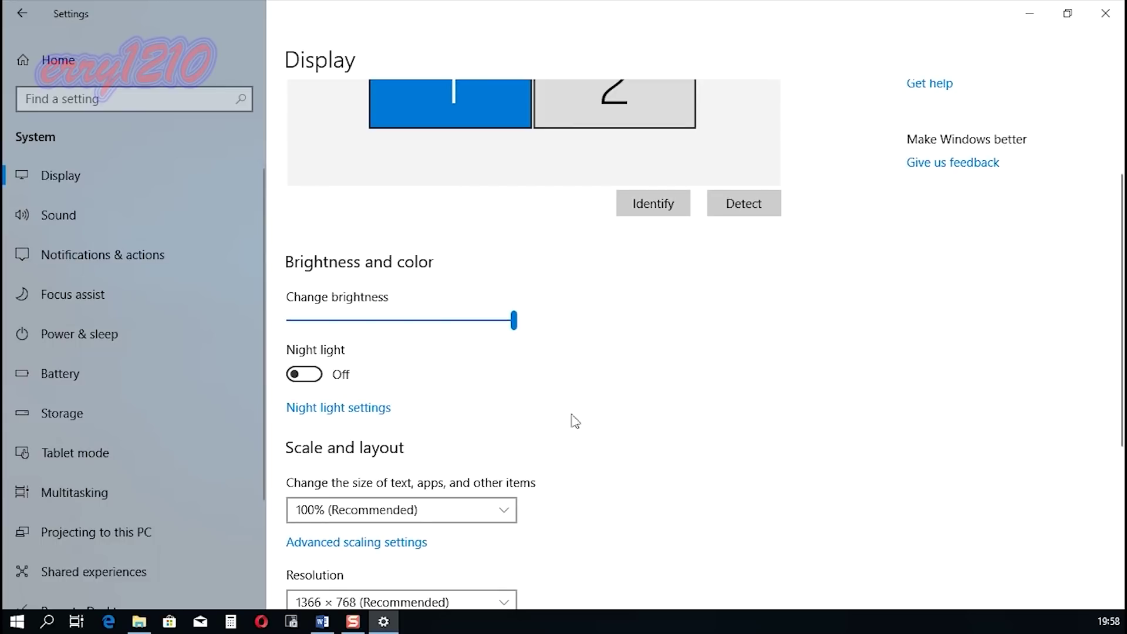
click(371, 407)
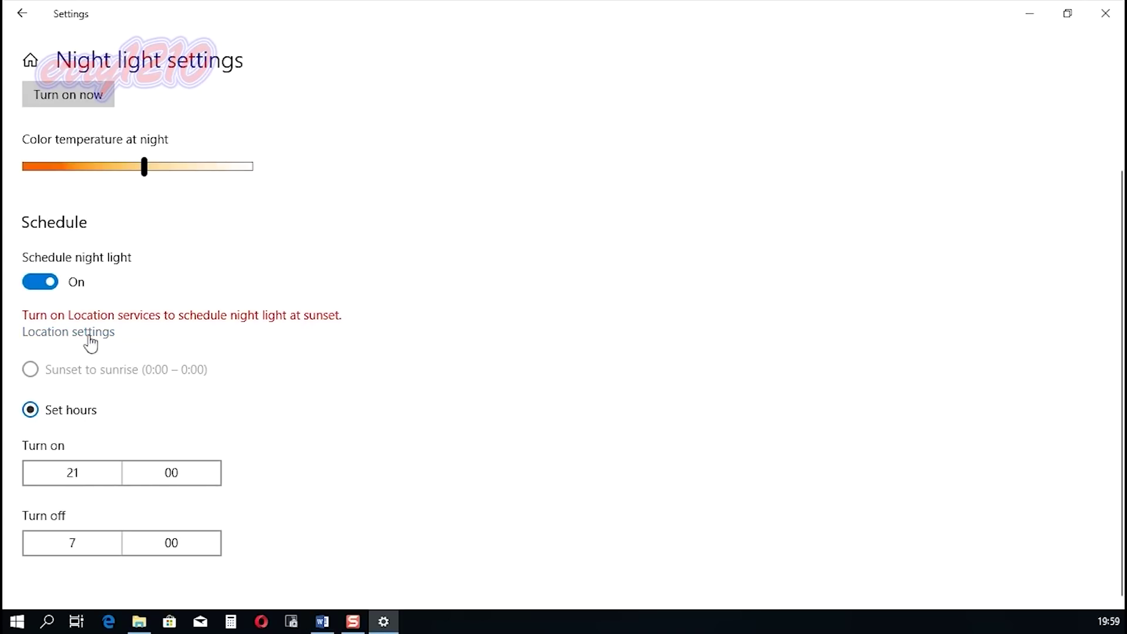
Browse the hour and minute choices for Night light's scheduled turn-on time, and dismiss them without changing the time.
click(91, 478)
scroll(165, 522, down, 1)
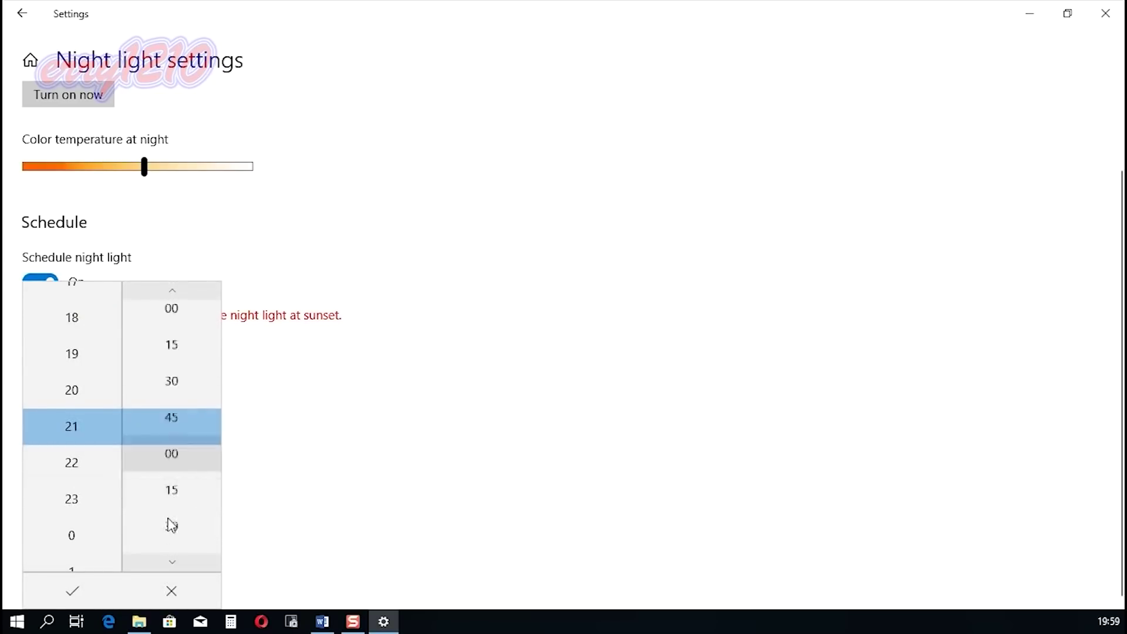
scroll(92, 532, down, 6)
click(367, 496)
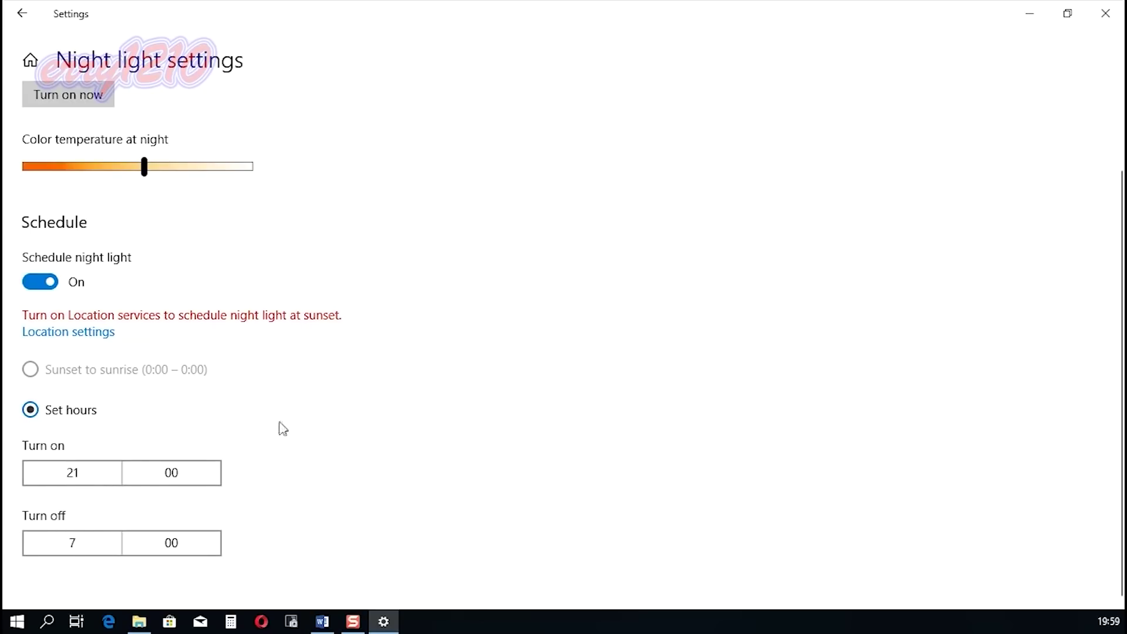
Turn Night light on immediately, and turn it off again.
scroll(297, 426, up, 4)
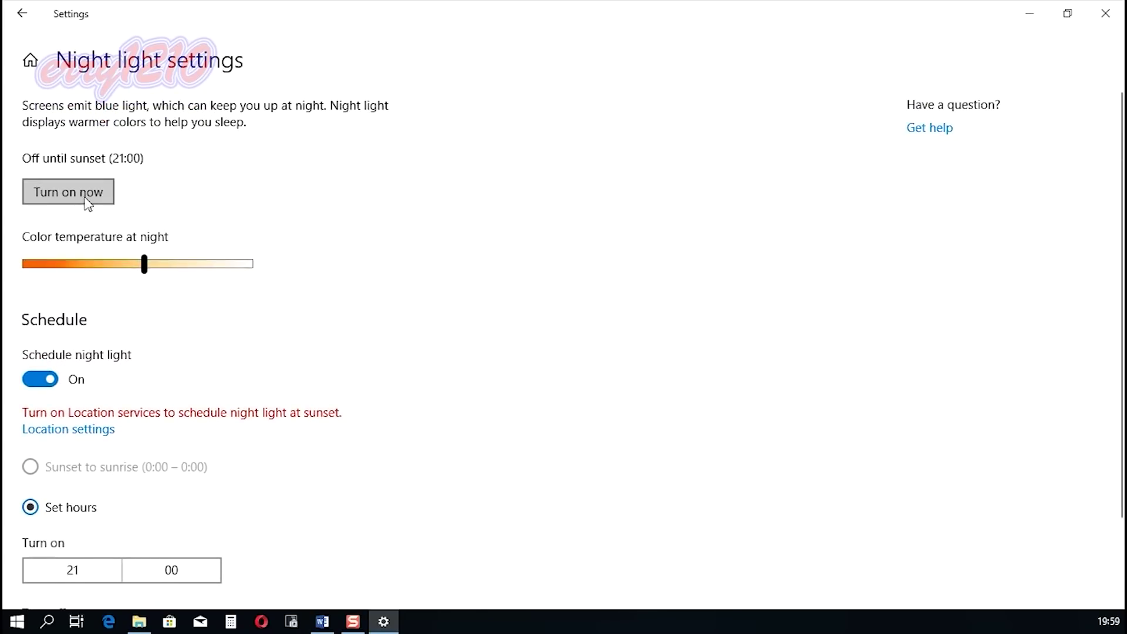
click(88, 202)
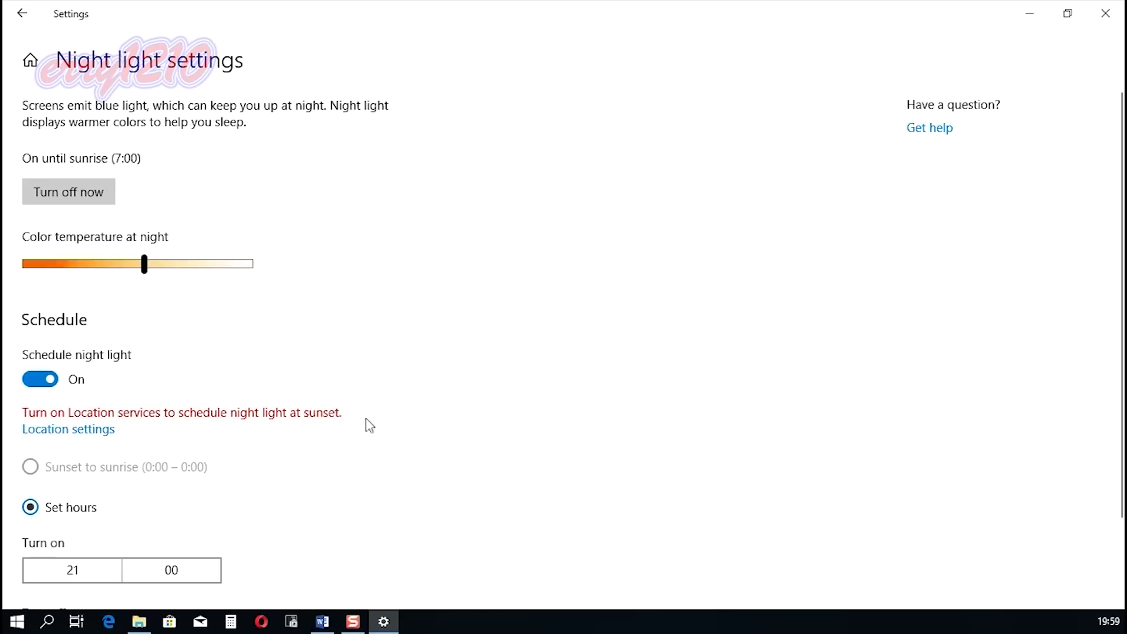
click(88, 200)
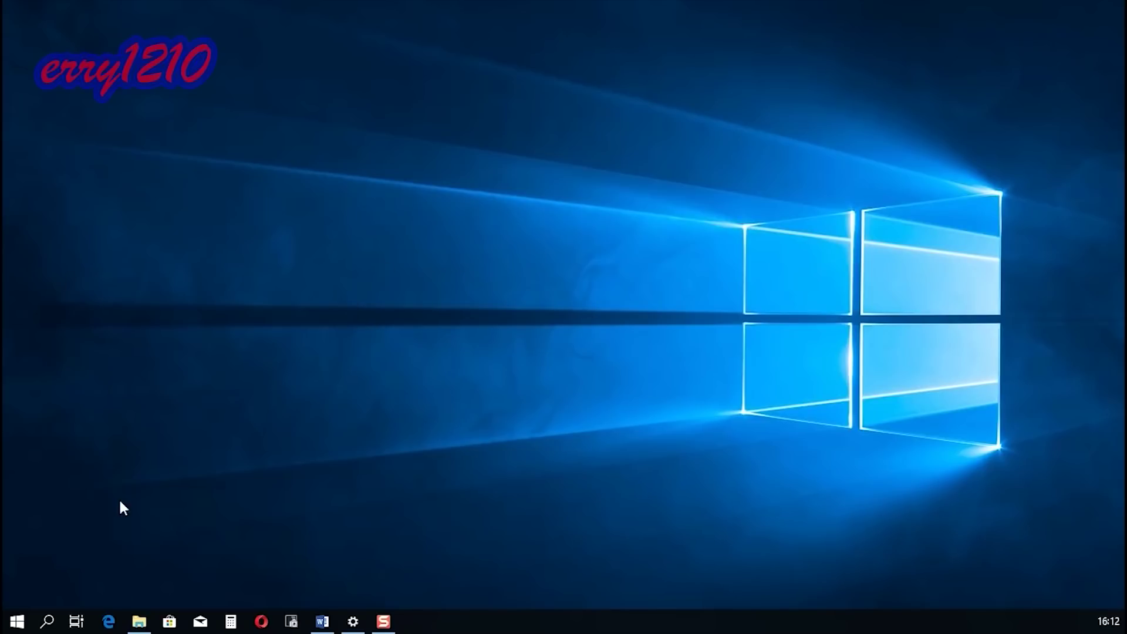
Show the Start button's quick-access menu and look at its system tools and shut down or sign out option.
right_click(26, 626)
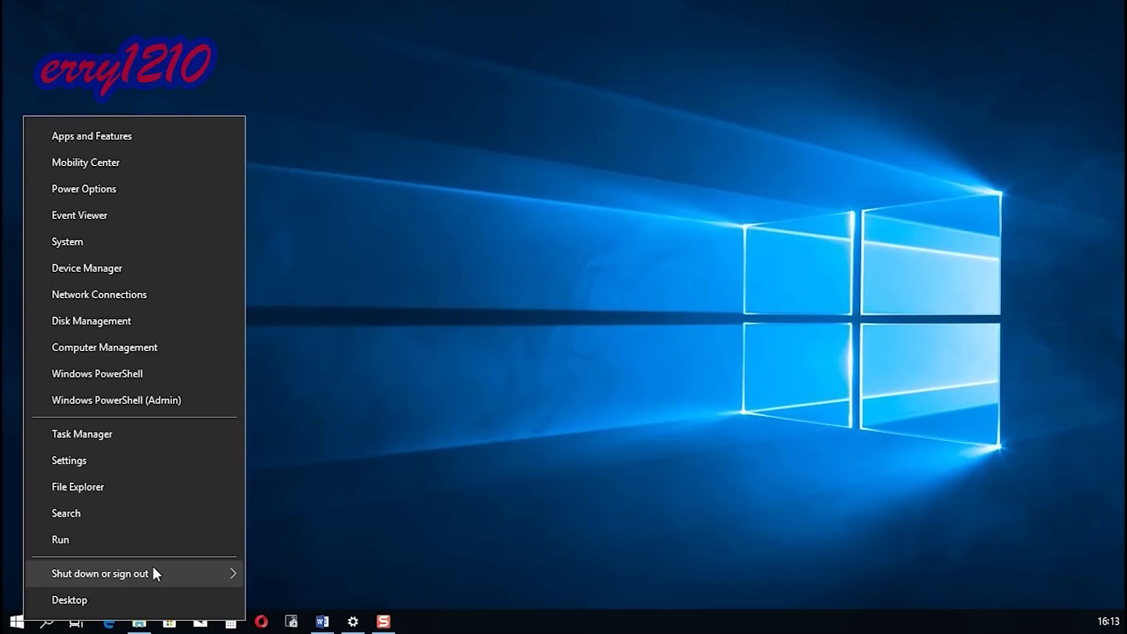
mouse_move(180, 569)
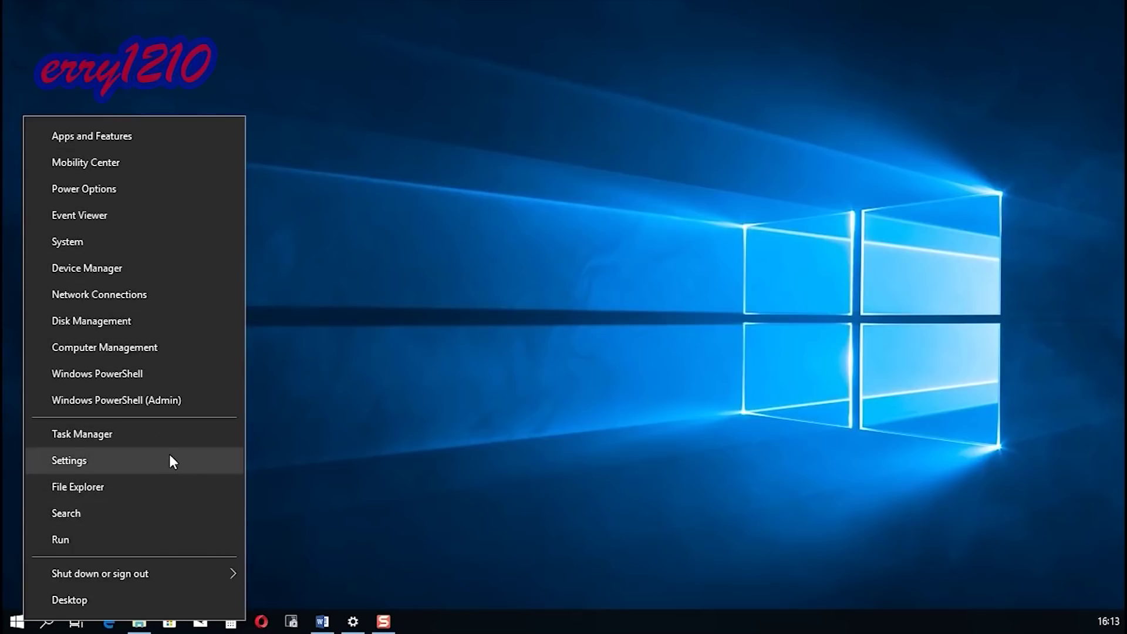
click(200, 567)
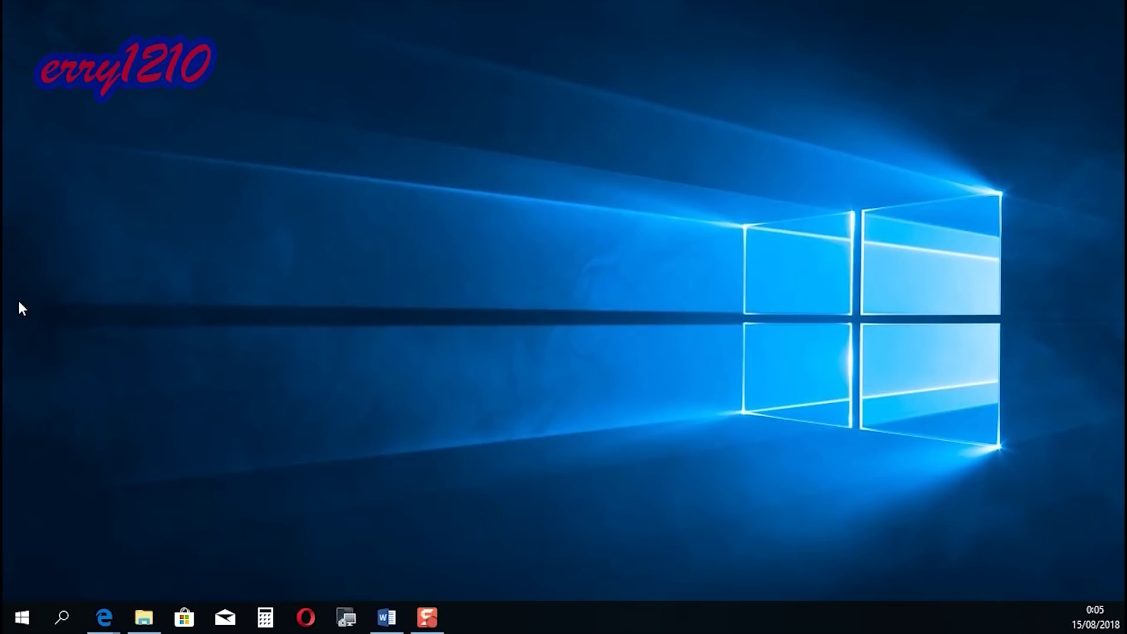
Bring up the Edge window with the Wolipop article, check the LINE TODAY tab, and return to the article.
mouse_move(105, 615)
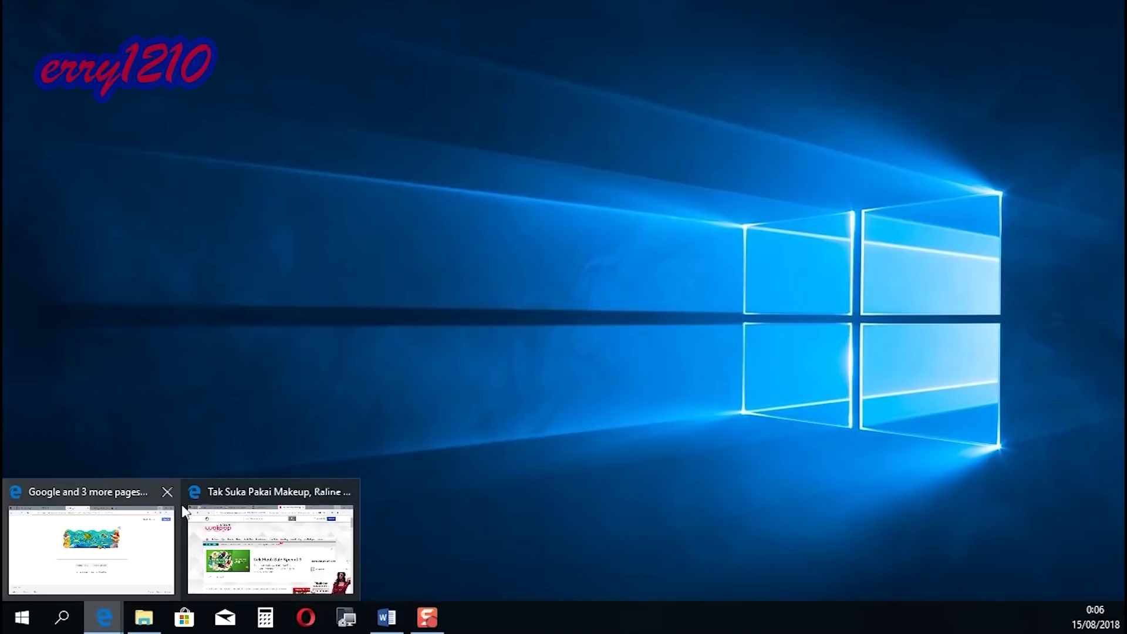
click(213, 492)
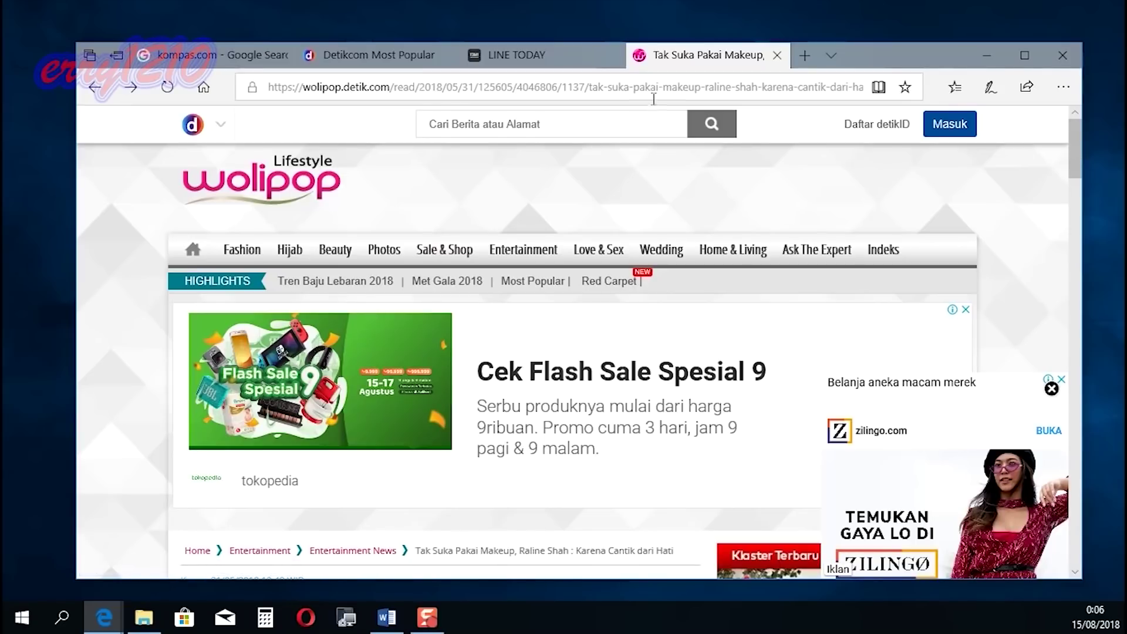
click(573, 59)
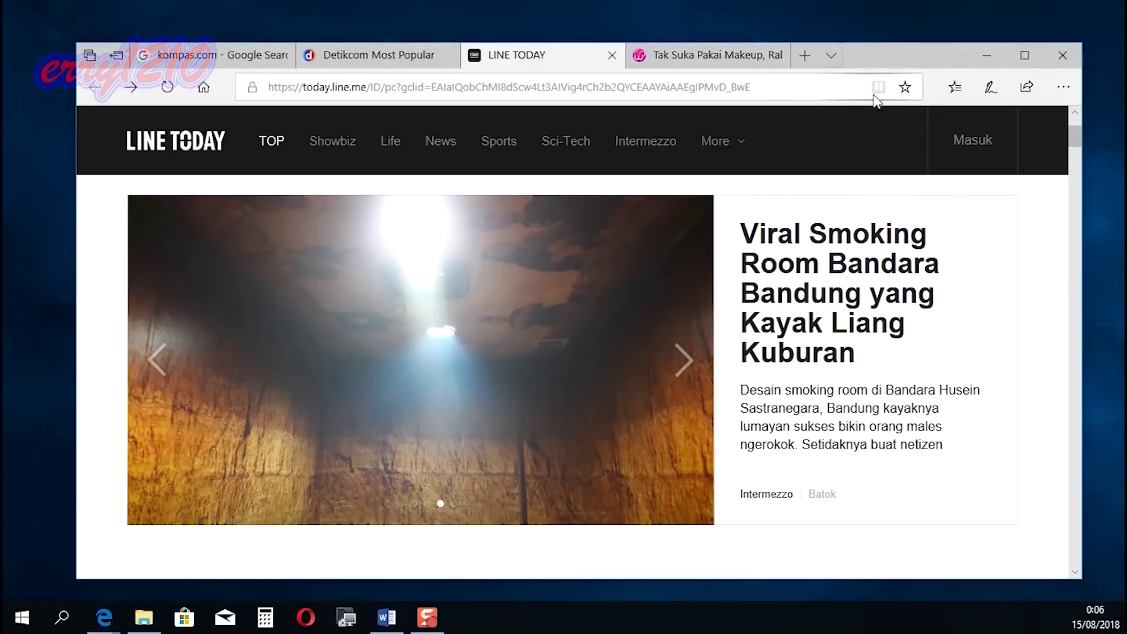
click(711, 58)
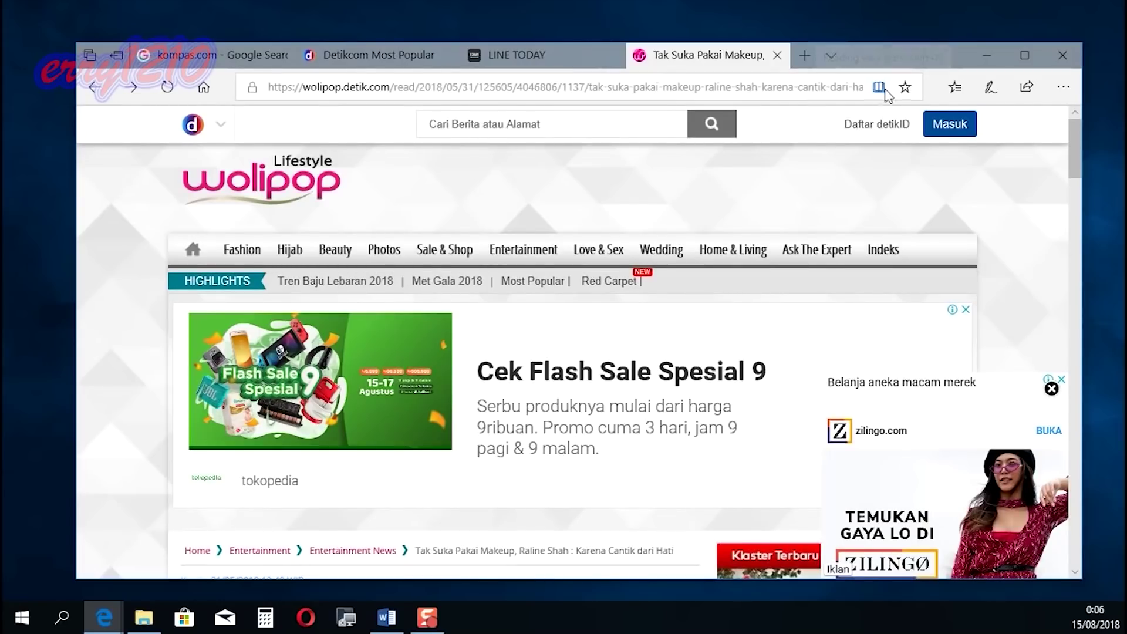
Show the Wolipop article in reading view, page through its text and photos, and leave reading view.
key(ctrl+shift+r)
scroll(480, 347, down, 3)
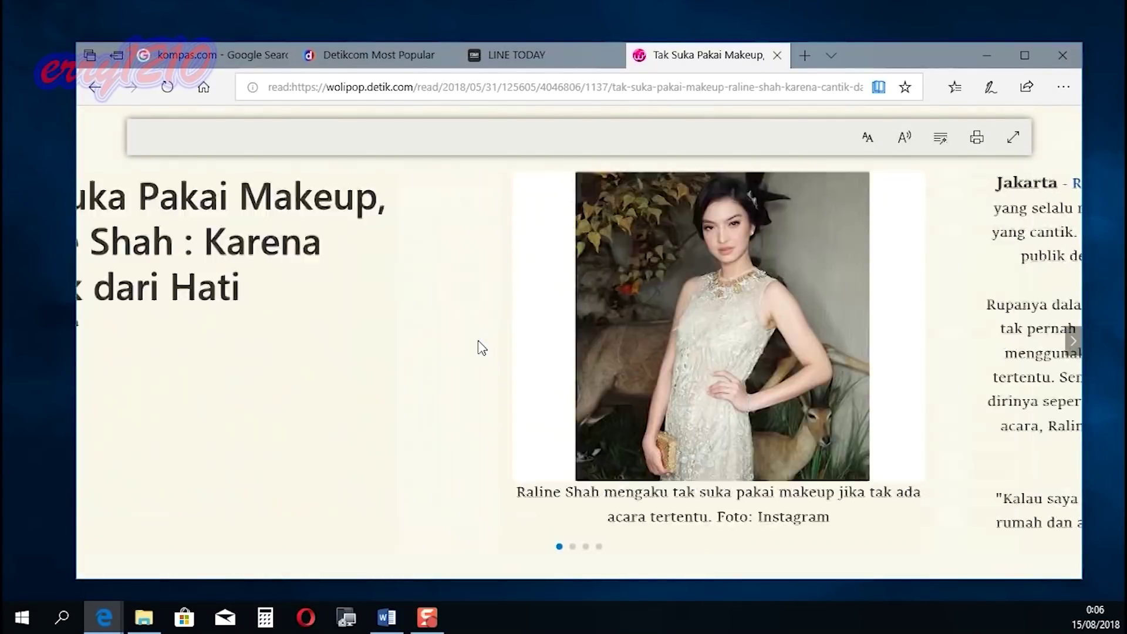
scroll(480, 348, down, 5)
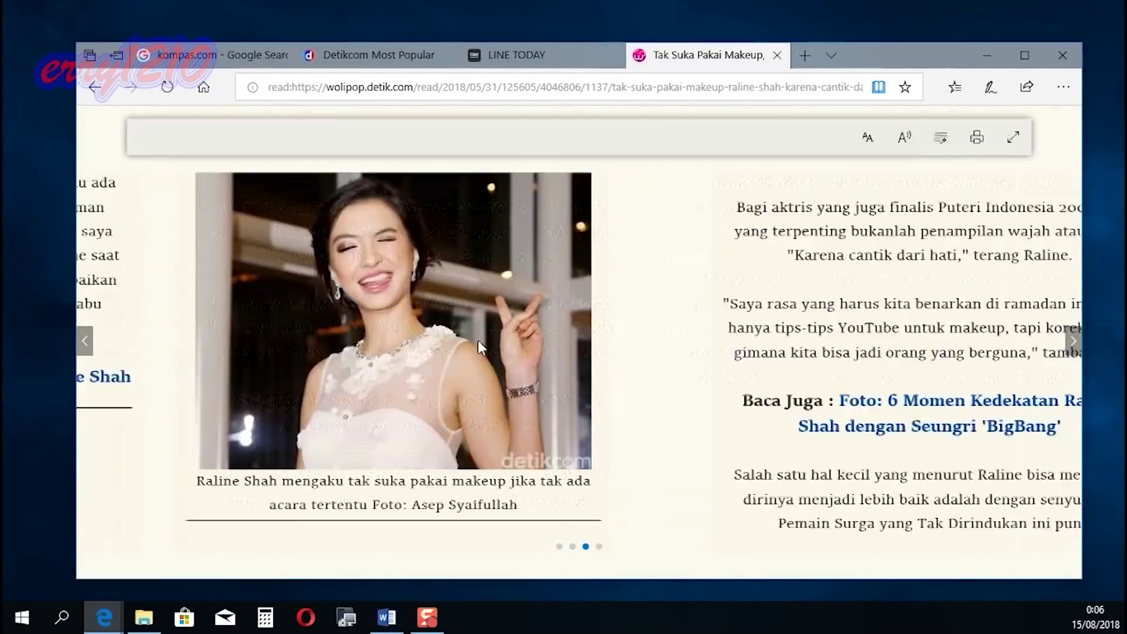
scroll(479, 347, up, 5)
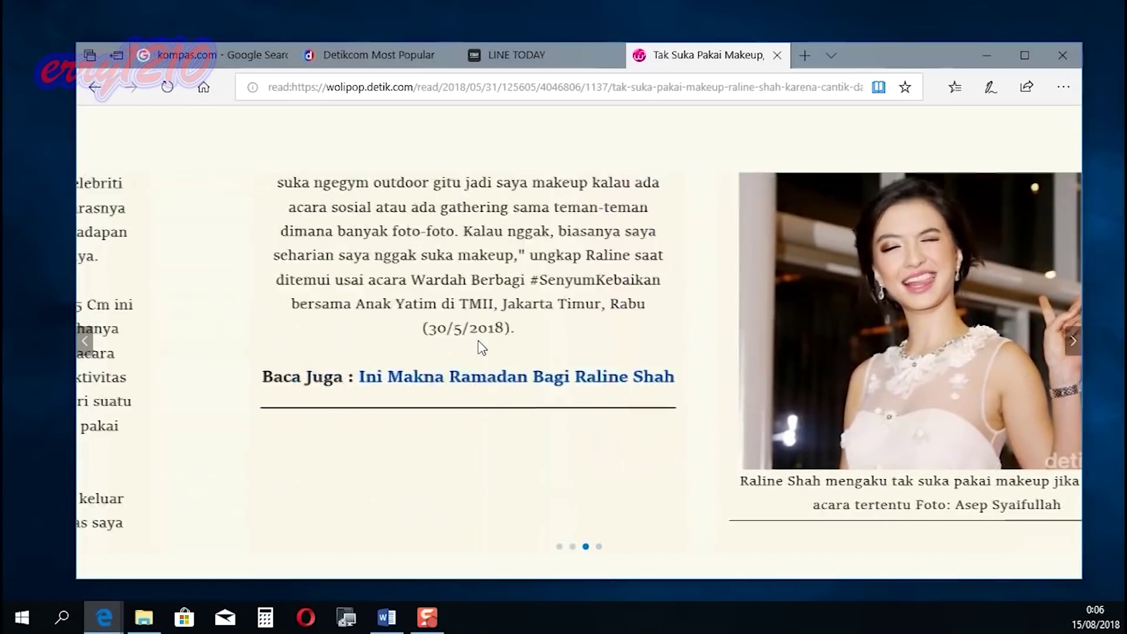
click(878, 87)
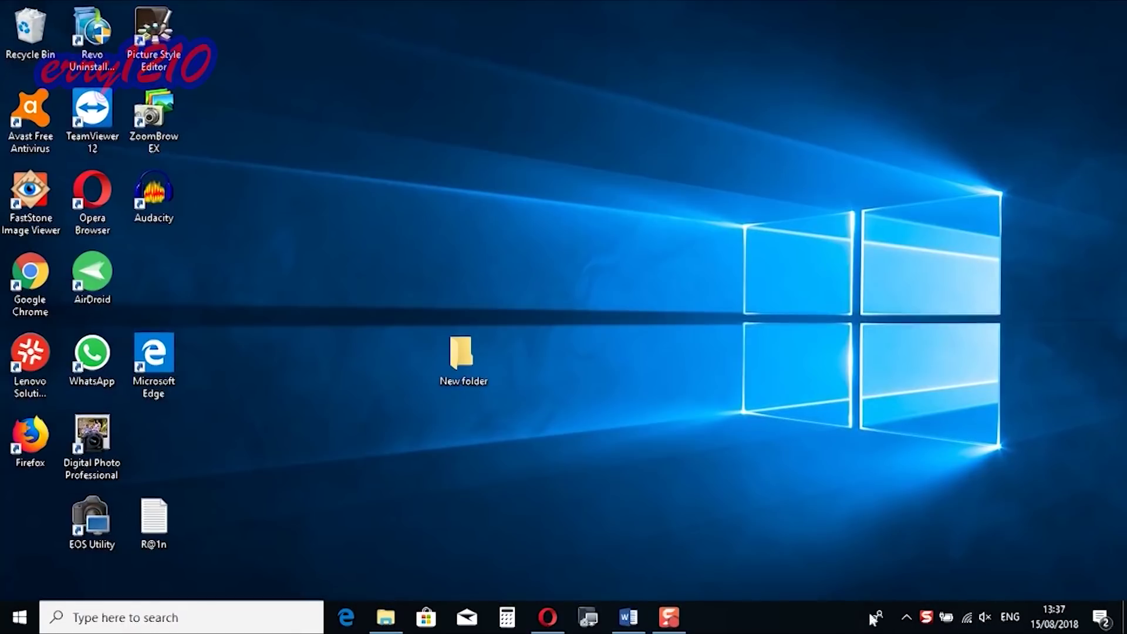
Open the Spatial sound settings in the properties of the default High Definition Audio Device speakers.
right_click(982, 619)
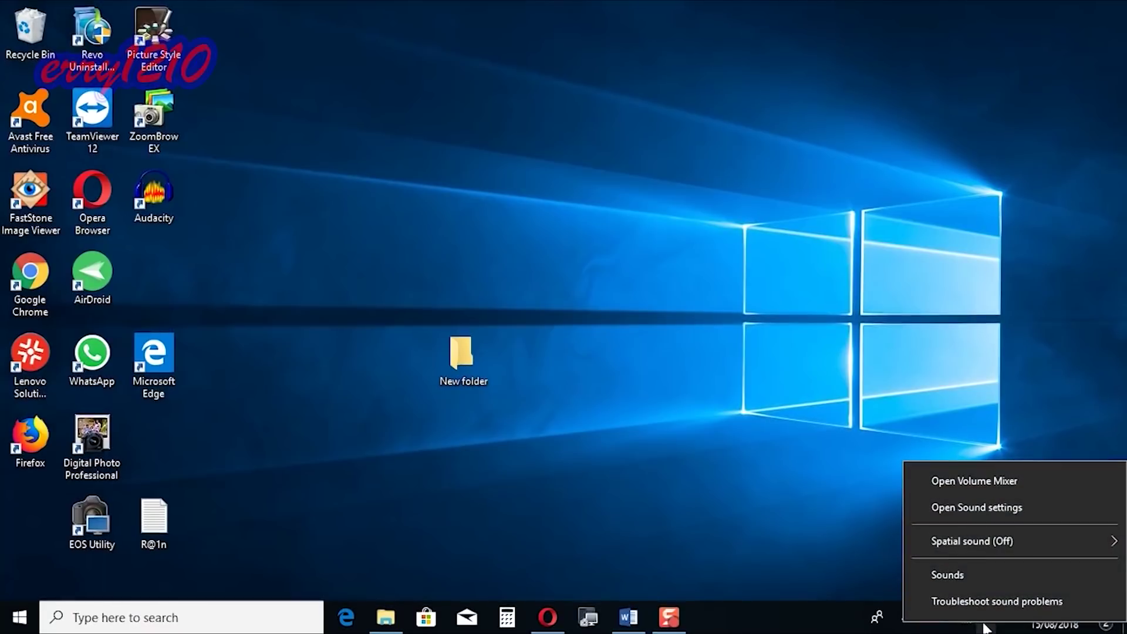
mouse_move(1009, 544)
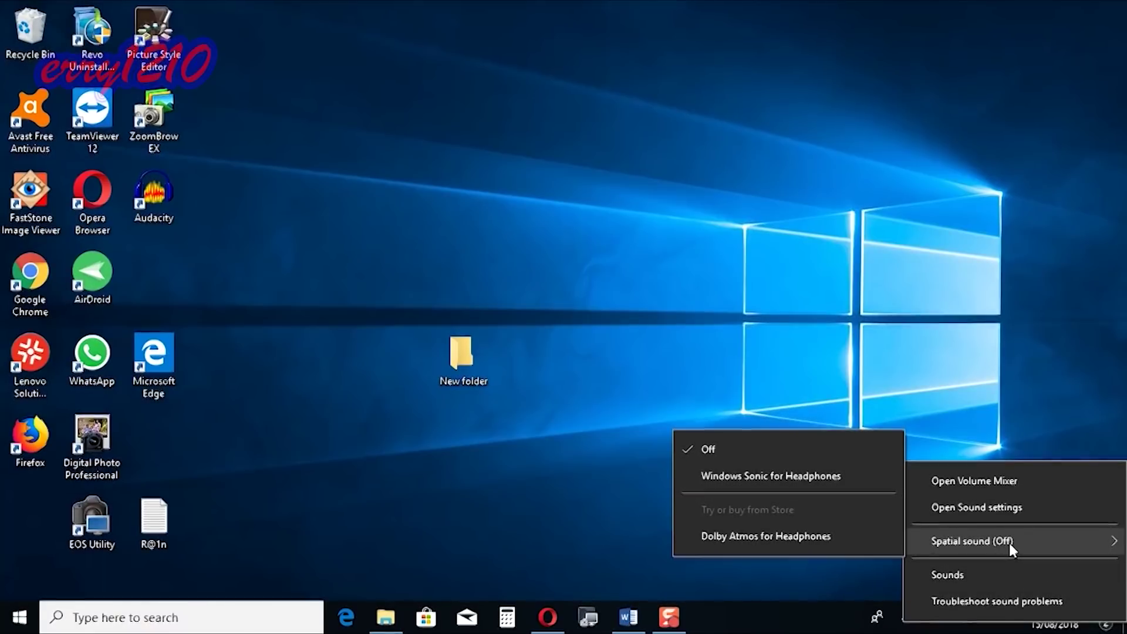
click(993, 575)
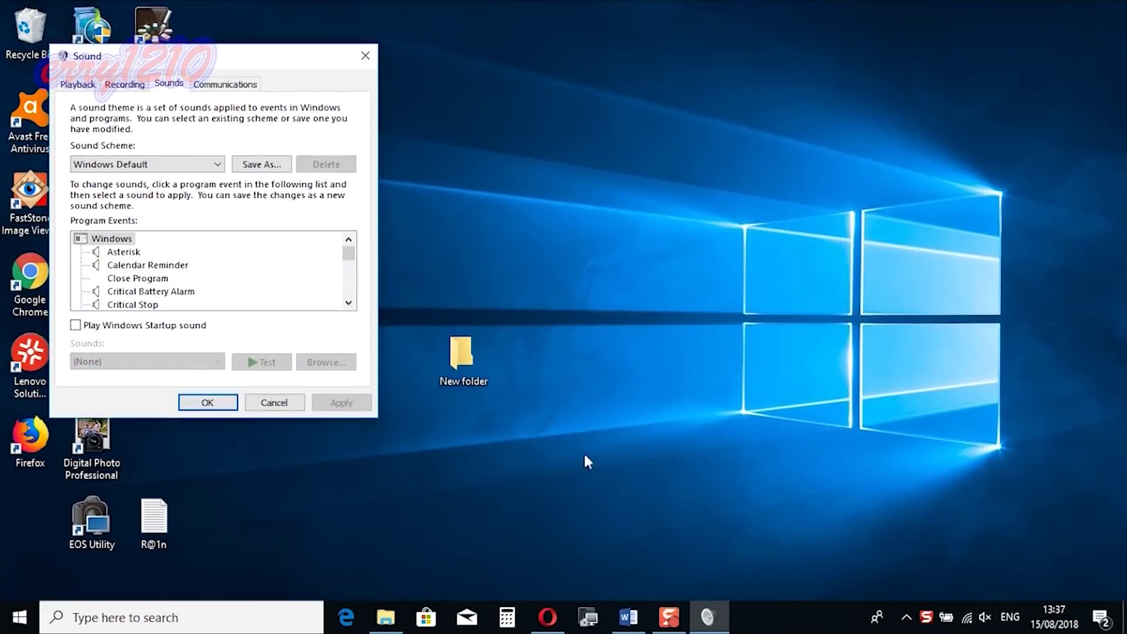
click(77, 84)
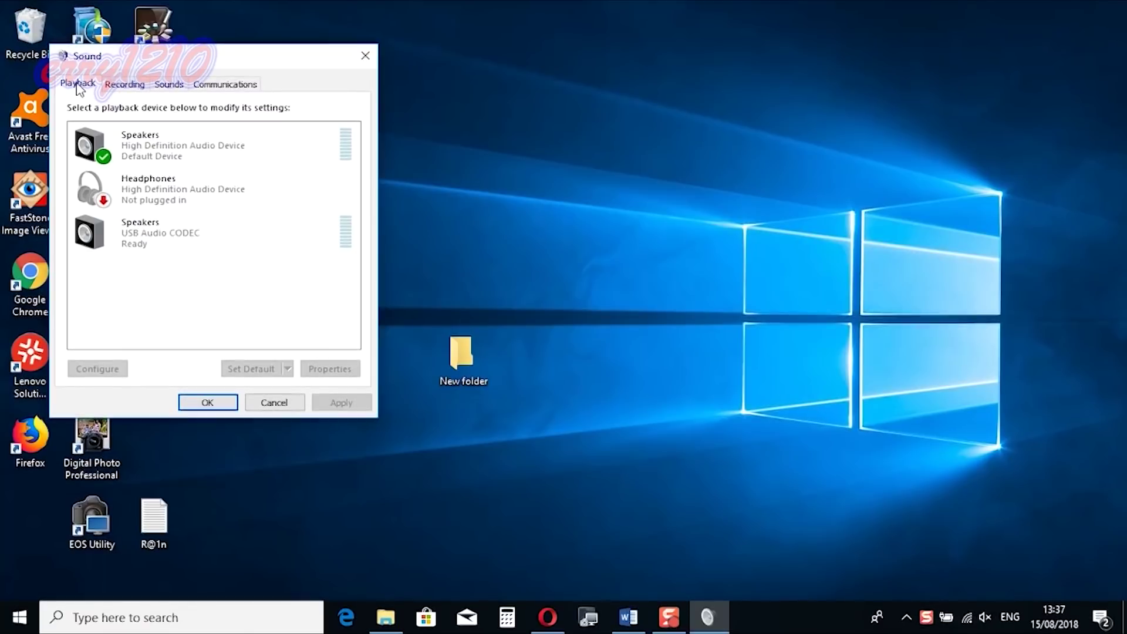
double_click(157, 155)
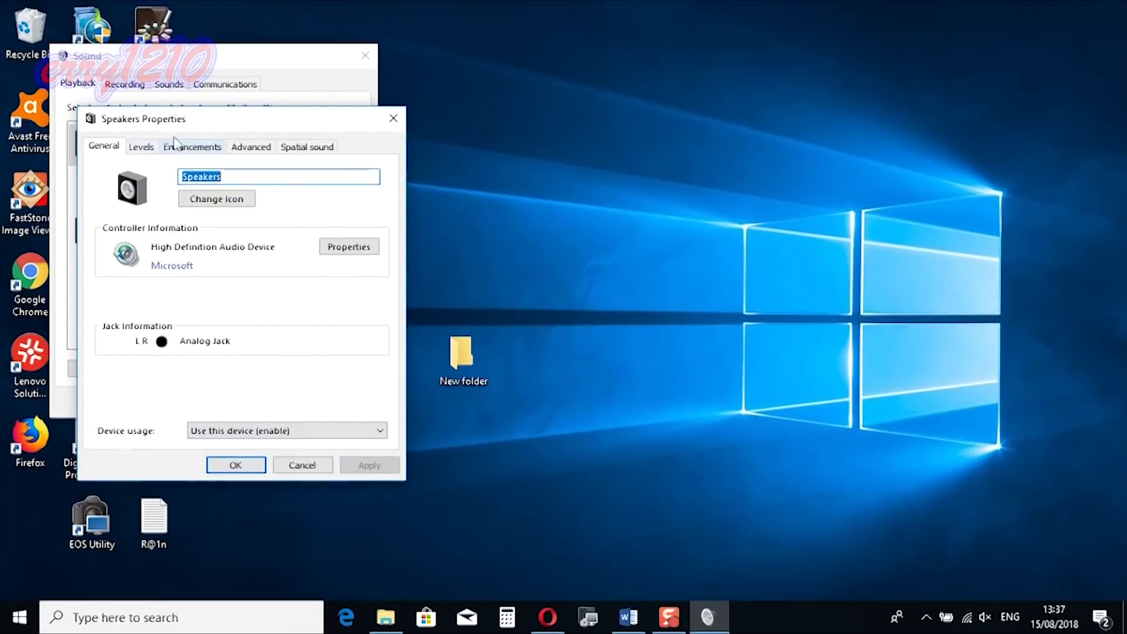
click(300, 151)
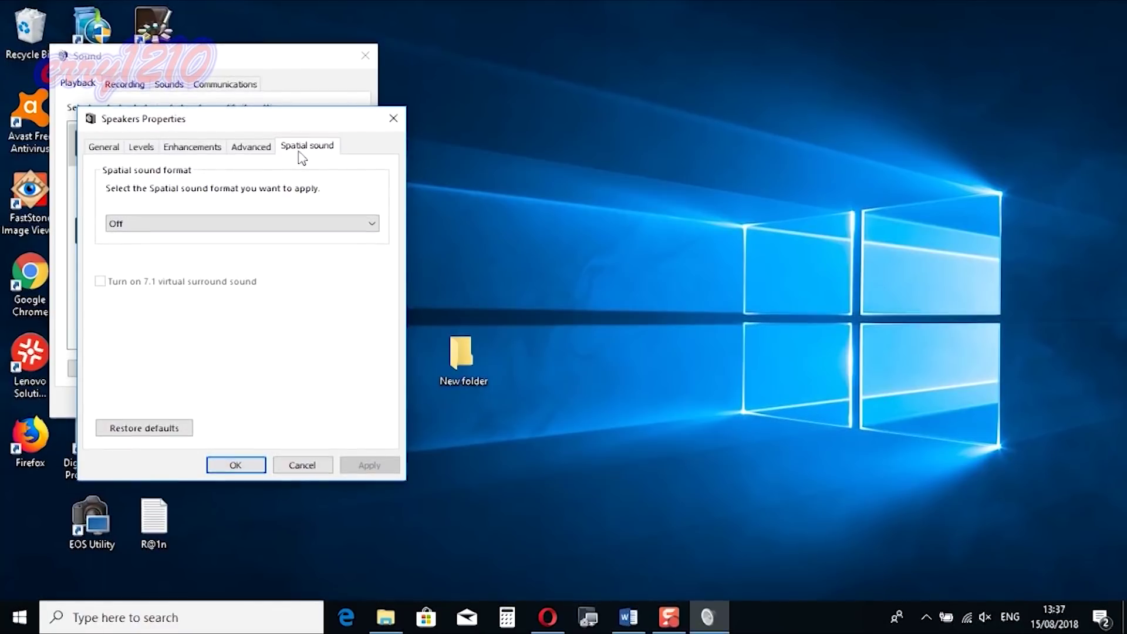
Set the speakers' spatial sound format to Windows Sonic for Headphones, and look at the Dolby Atmos for Headphones alternative.
click(338, 226)
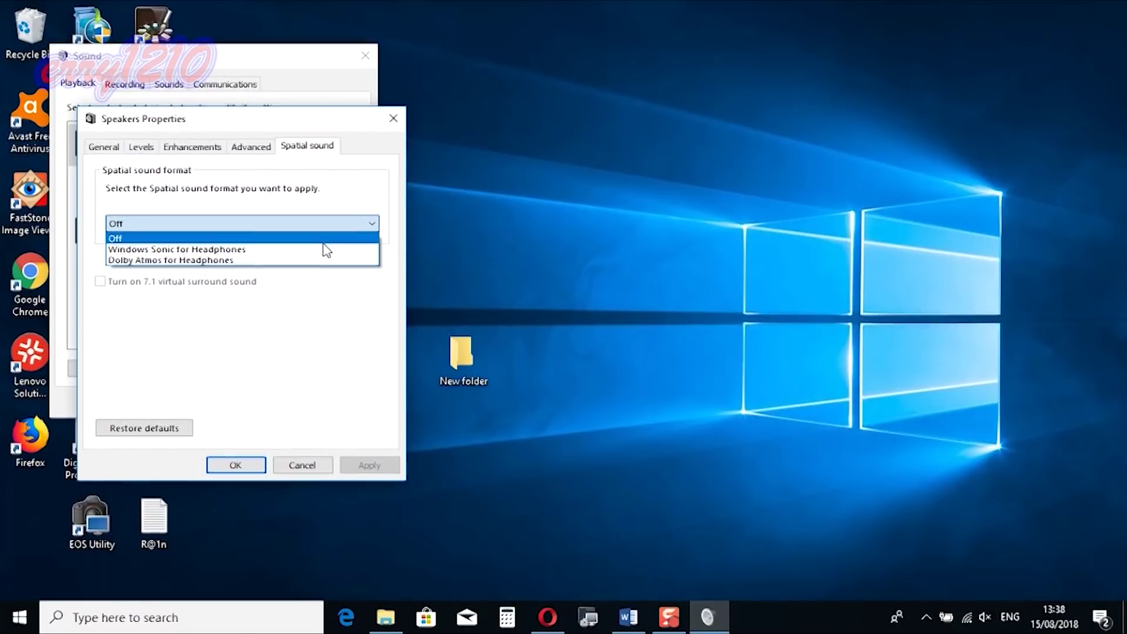
click(324, 252)
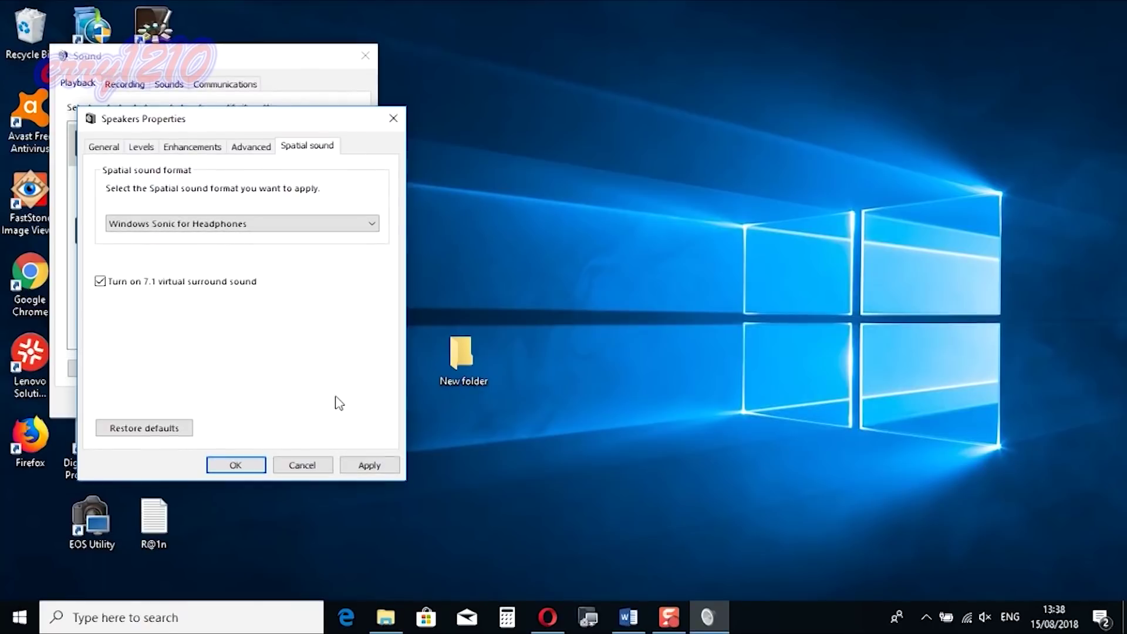
click(306, 227)
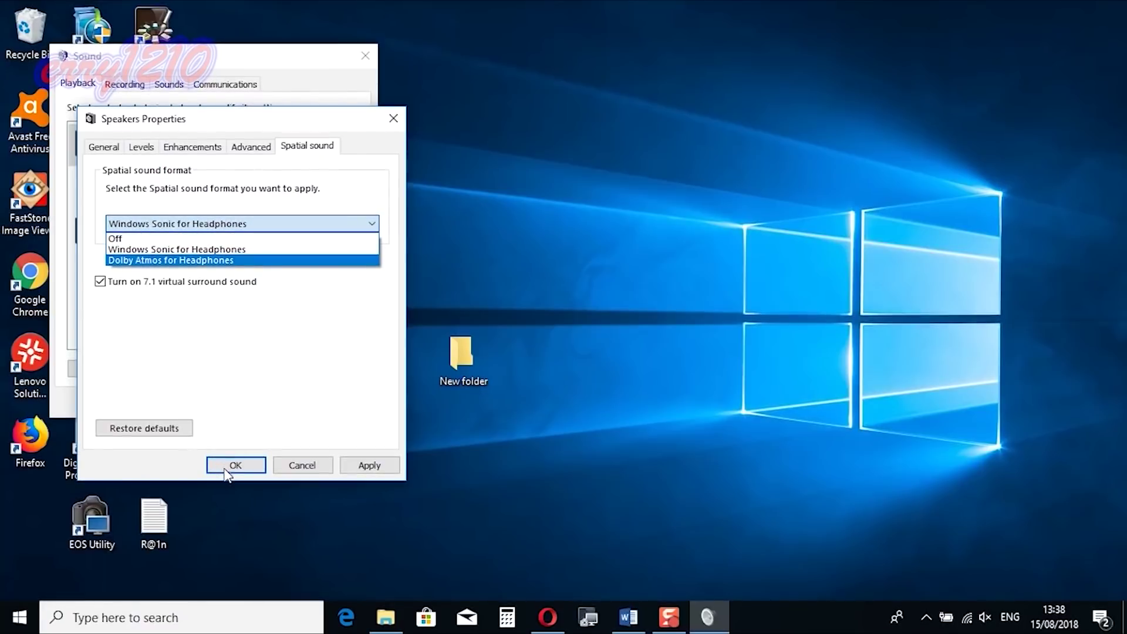
click(354, 453)
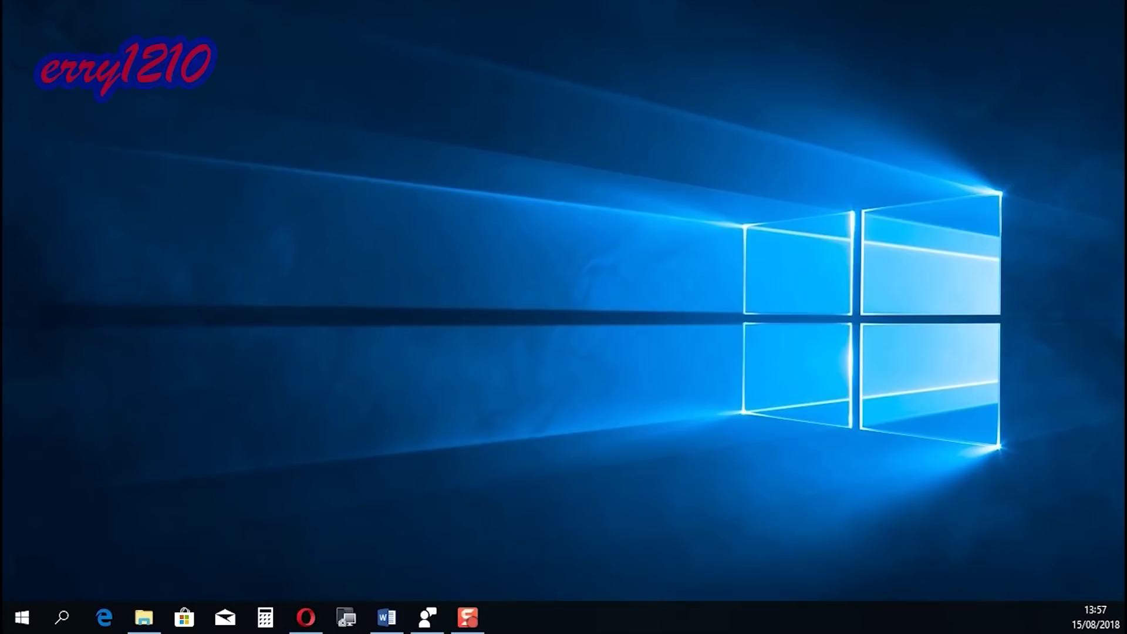
Search Windows for "step", open Steps Recorder, and move its window to the upper middle of the desktop.
click(23, 622)
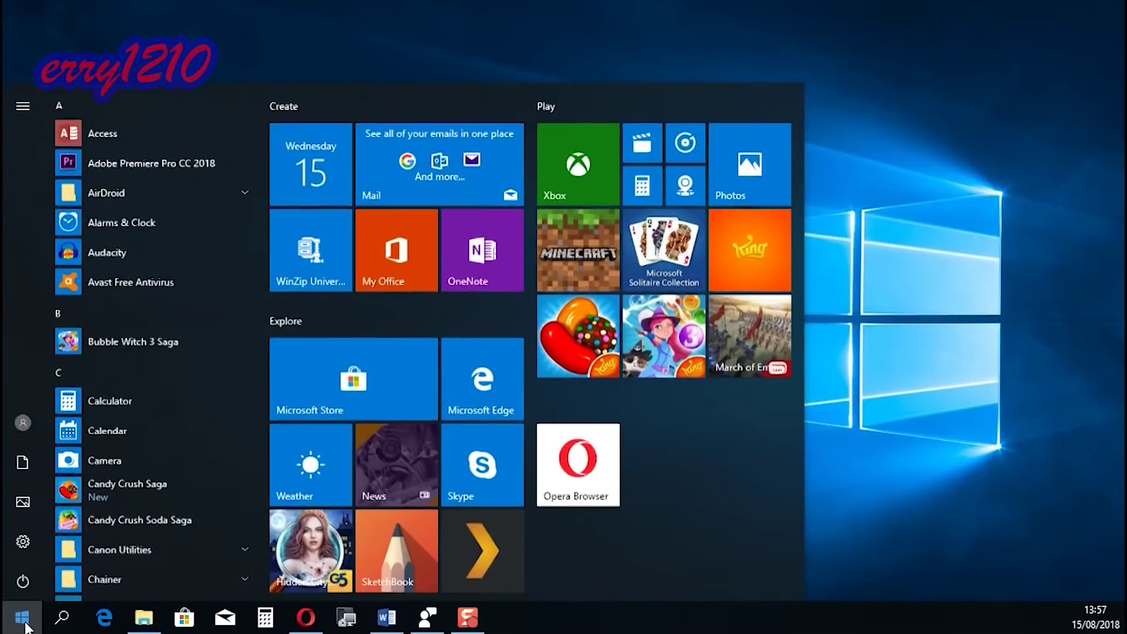
click(61, 616)
text(step)
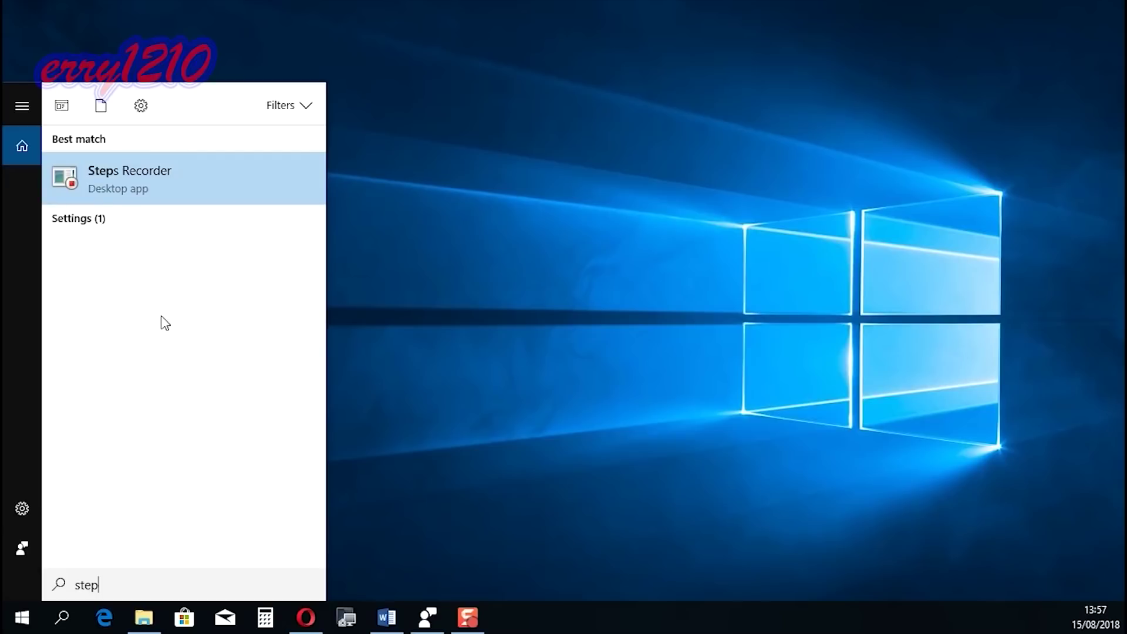
click(163, 180)
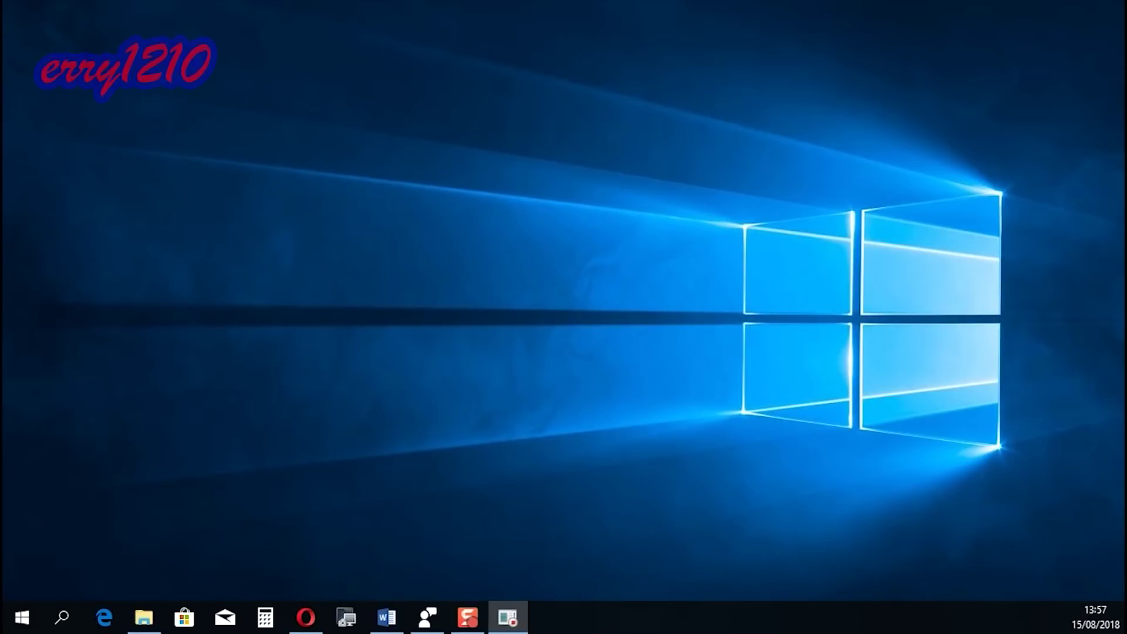
drag(176, 161, 433, 129)
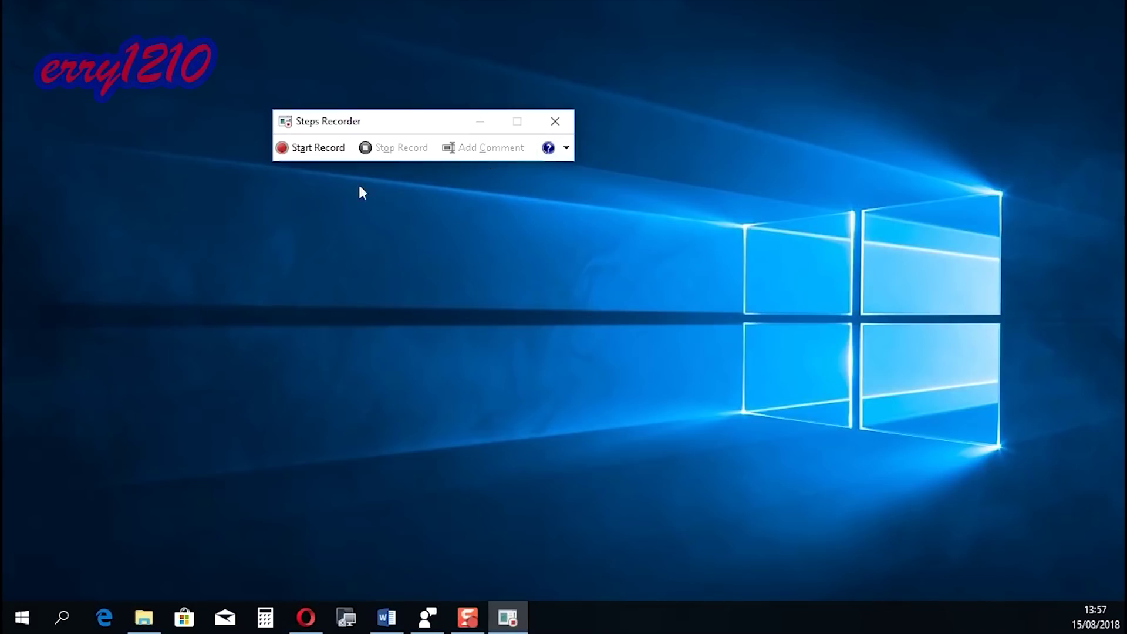
Record the opening of Microsoft Edge with Steps Recorder, and stop the recording.
click(317, 148)
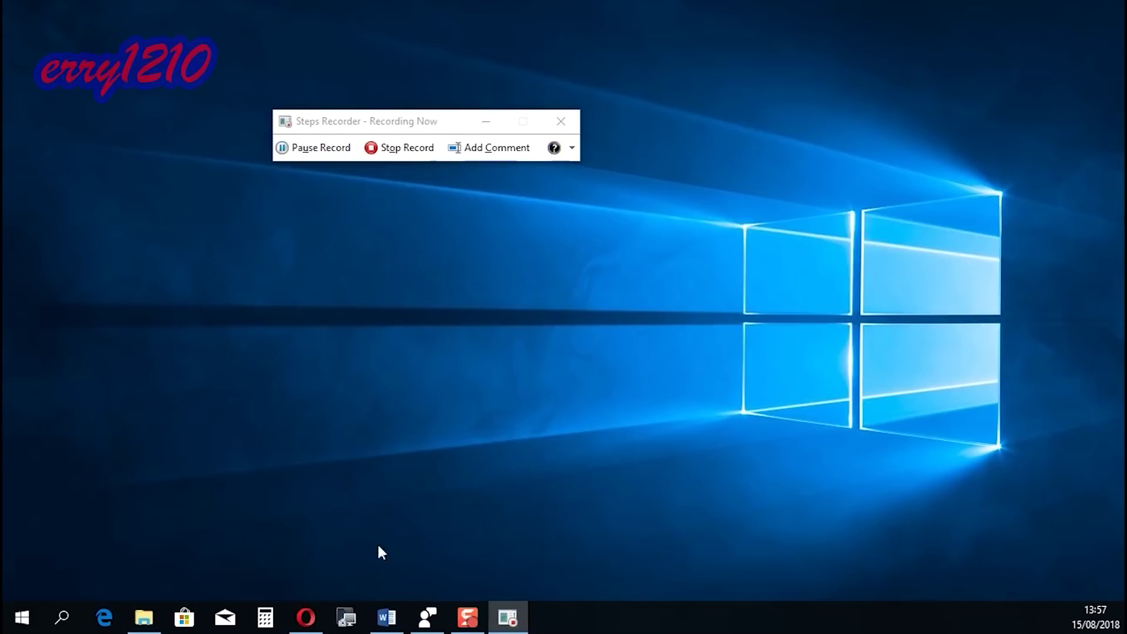
click(104, 617)
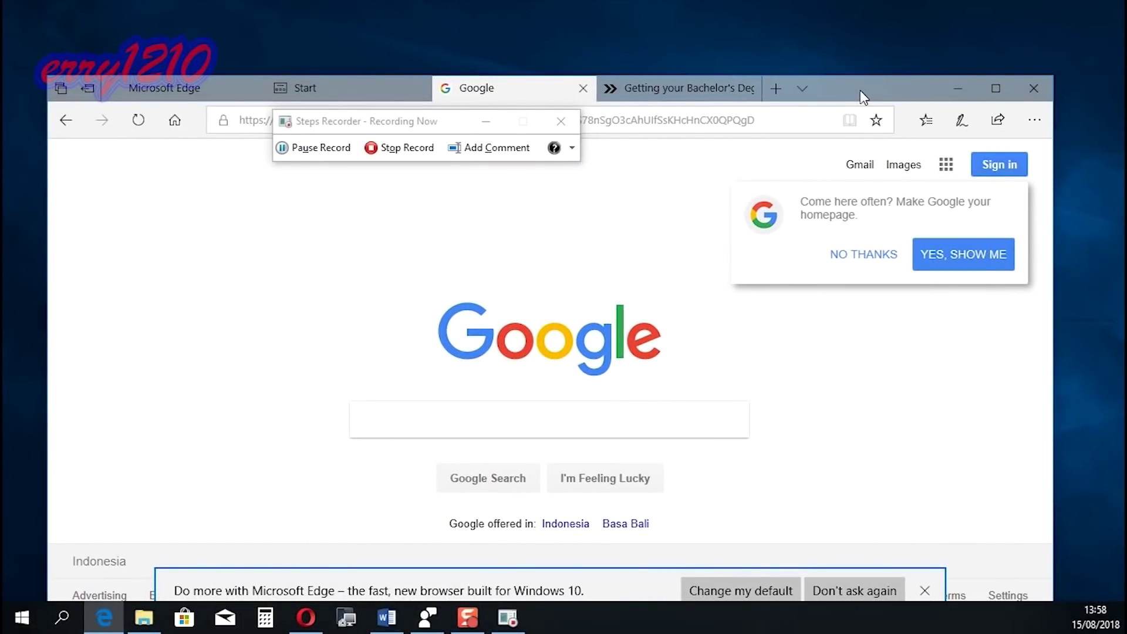
click(396, 153)
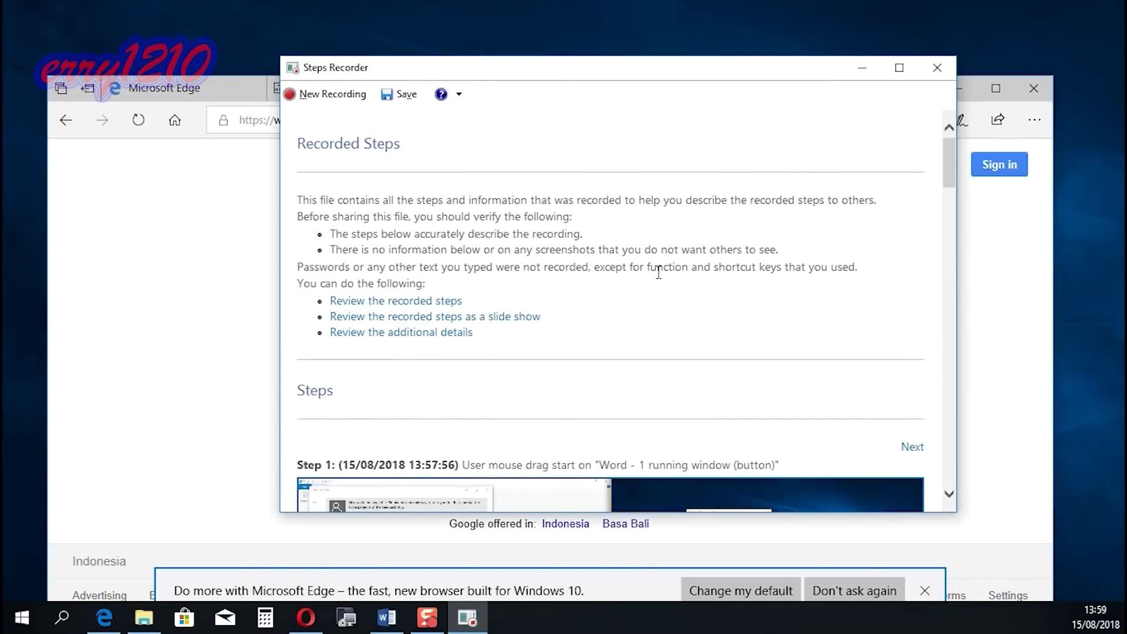
Review the recorded steps with their screenshots and the Additional Details section of the Steps Recorder report.
scroll(656, 311, down, 5)
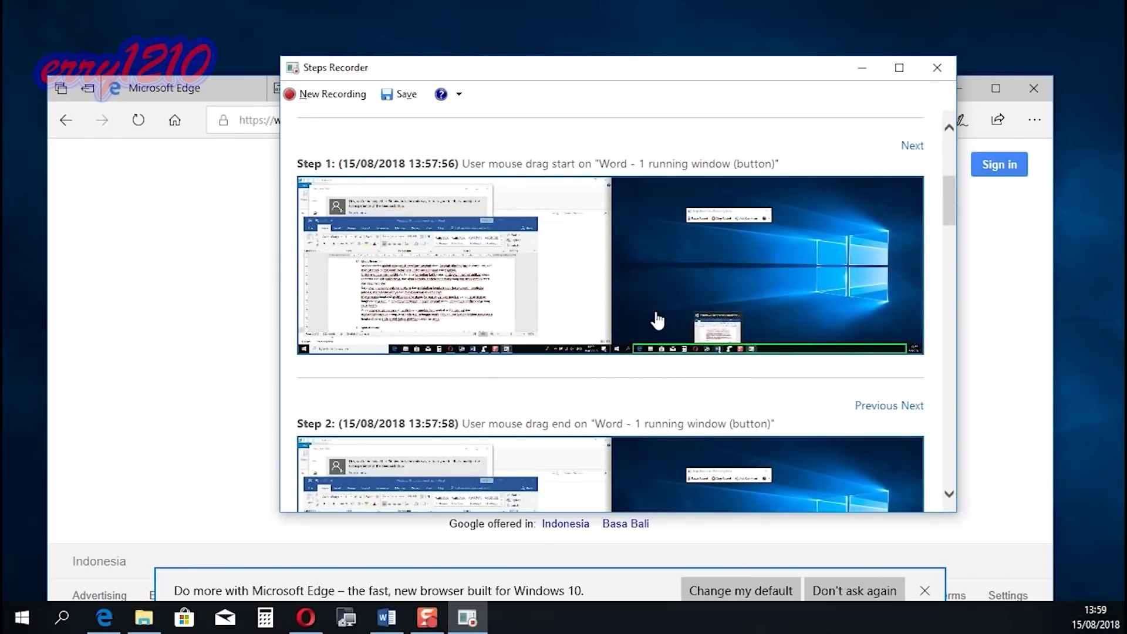
scroll(658, 320, down, 6)
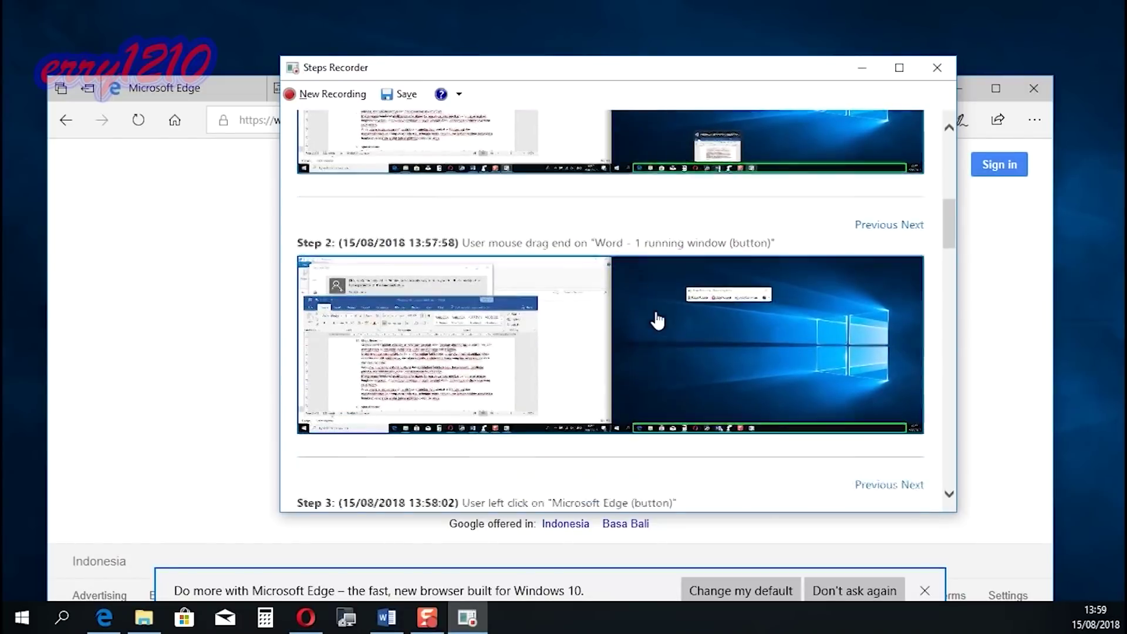
scroll(657, 320, down, 1)
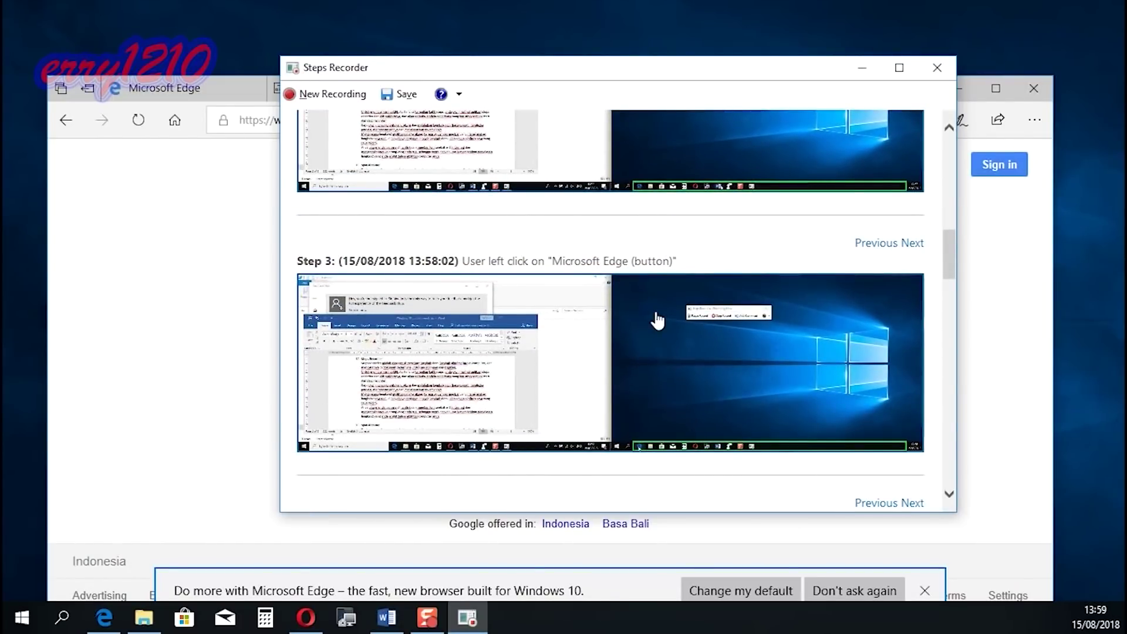
scroll(657, 320, down, 5)
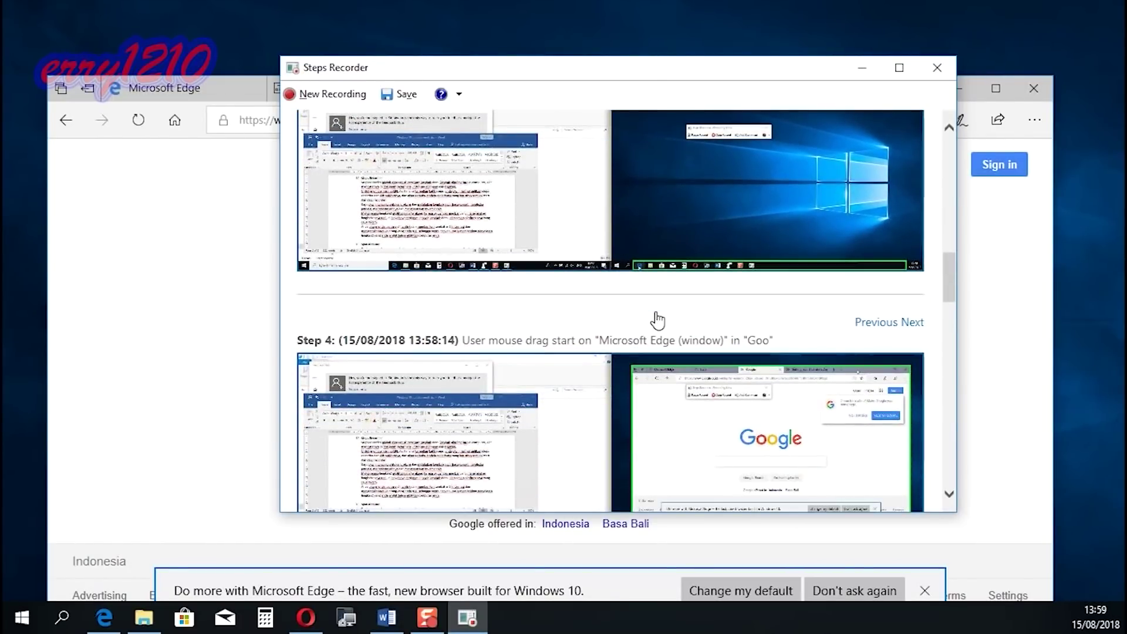
scroll(657, 320, down, 10)
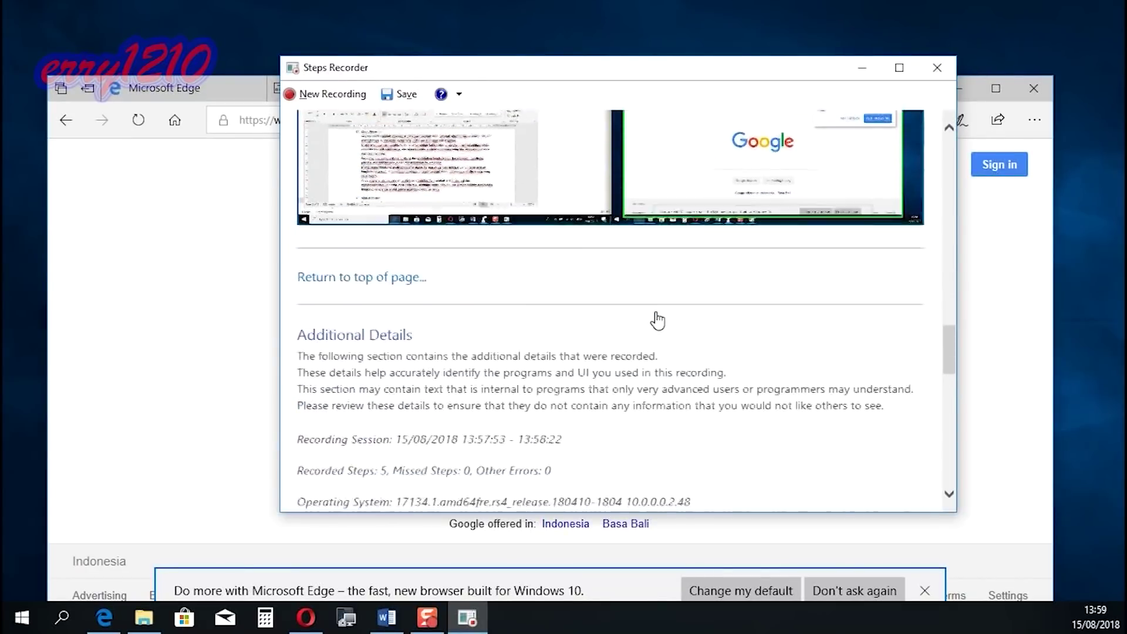
scroll(657, 320, down, 2)
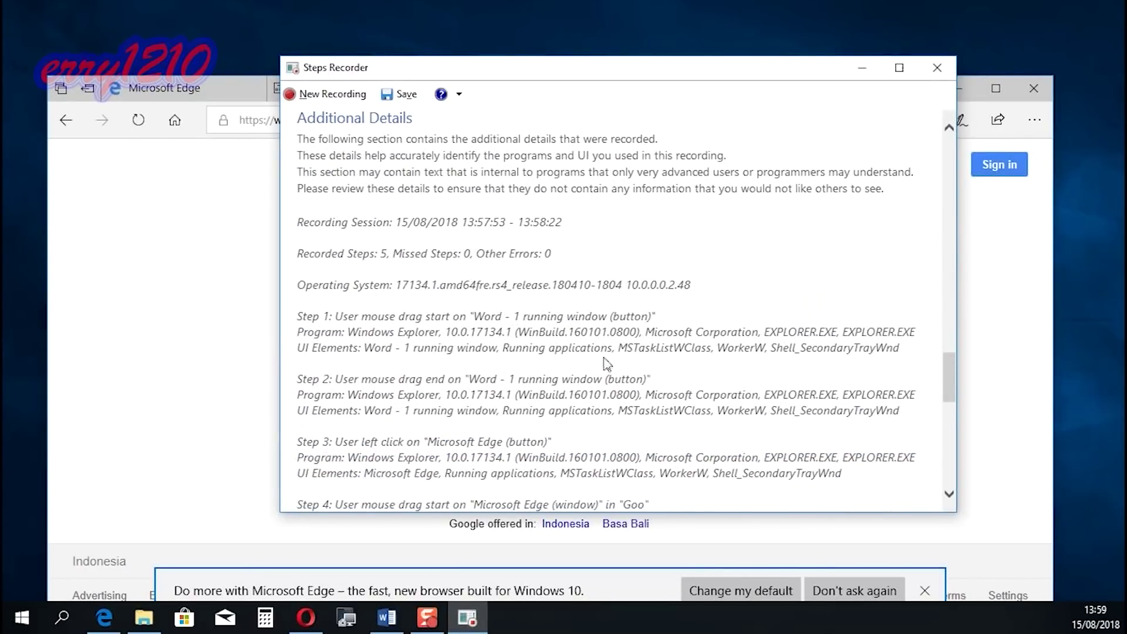
scroll(631, 355, down, 2)
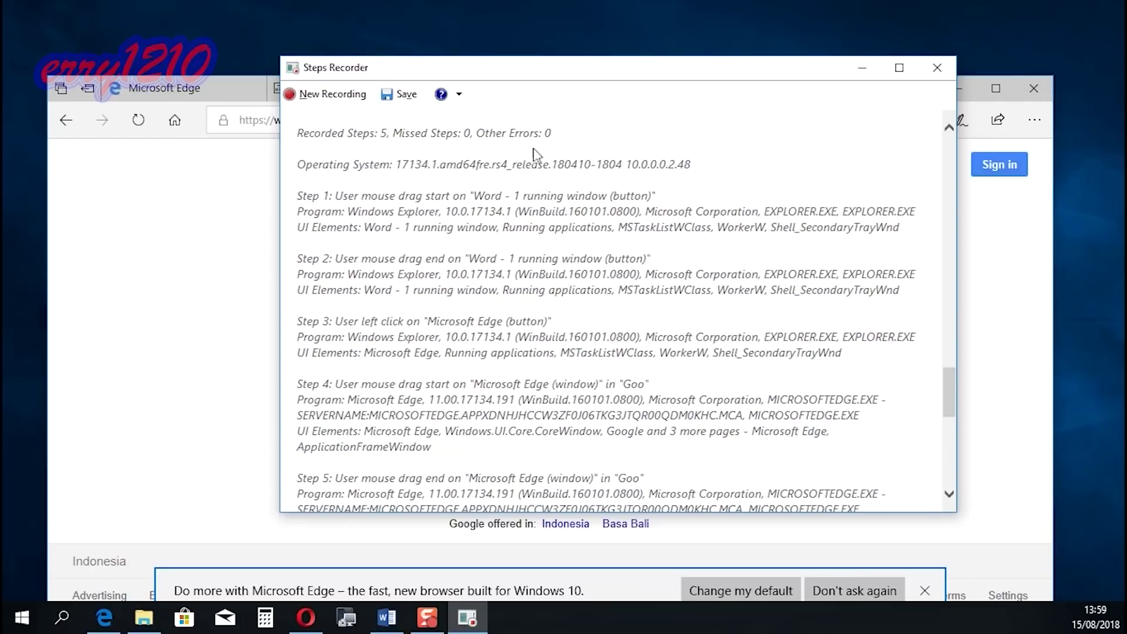
View the save options for the Steps Recorder report as a ZIP file, and cancel without saving.
click(402, 95)
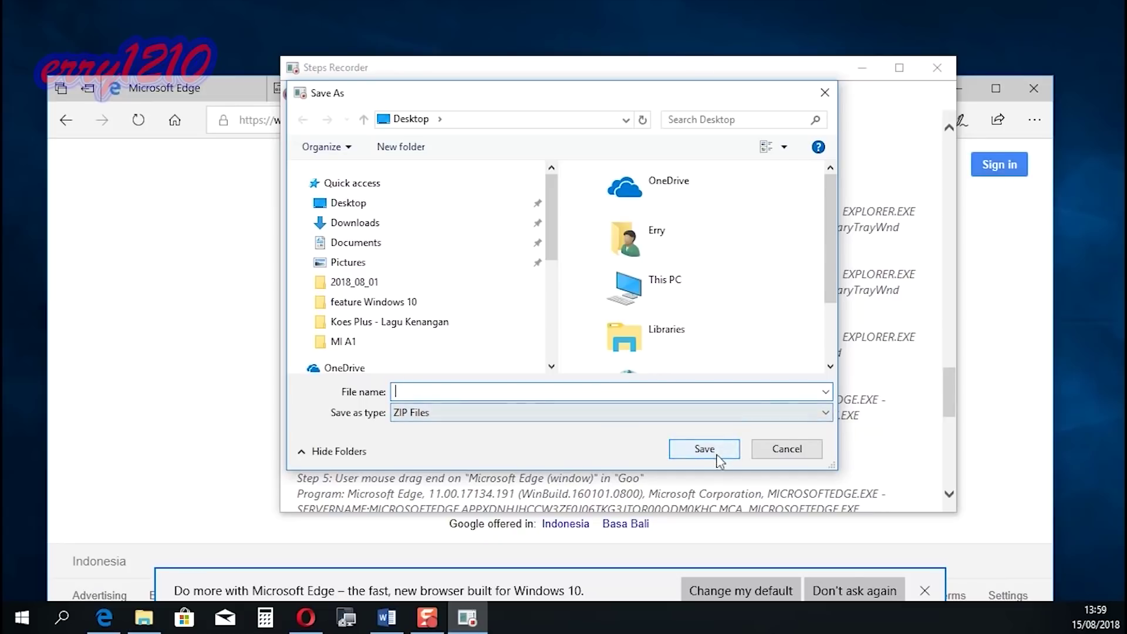
click(783, 453)
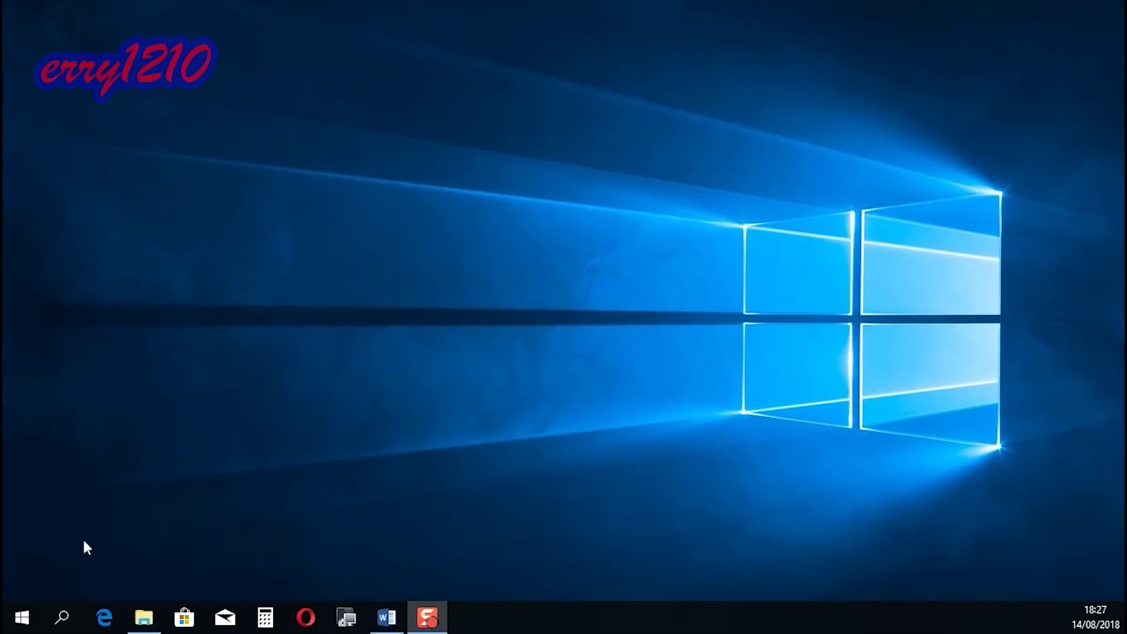
Open the Recovery page in the Update & Security settings of Windows and start Reset this PC.
click(31, 614)
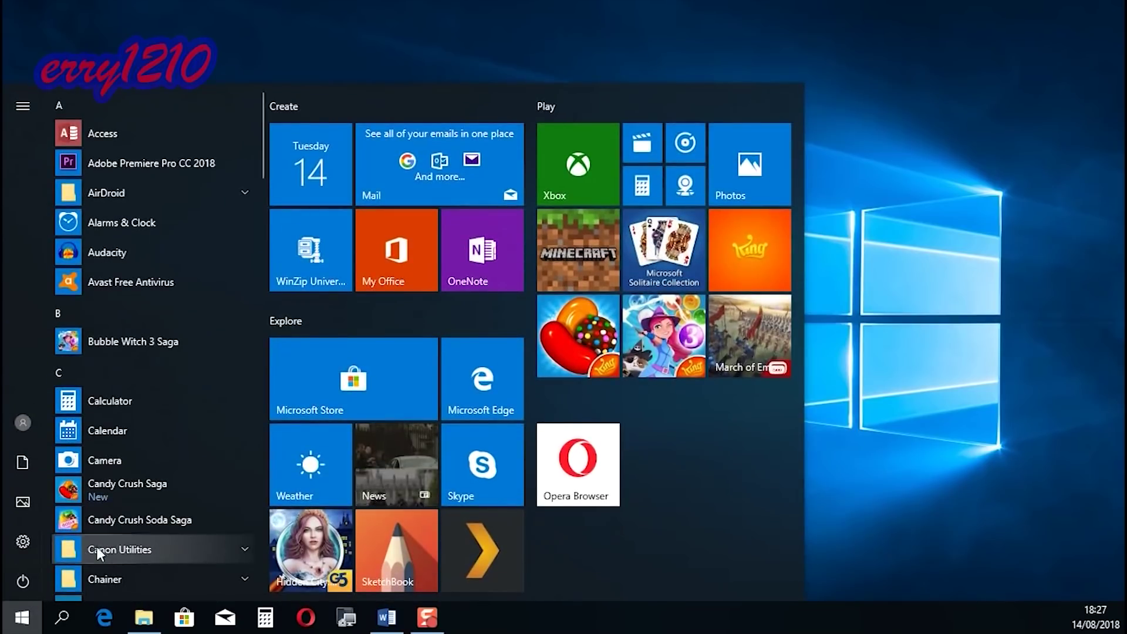
click(26, 538)
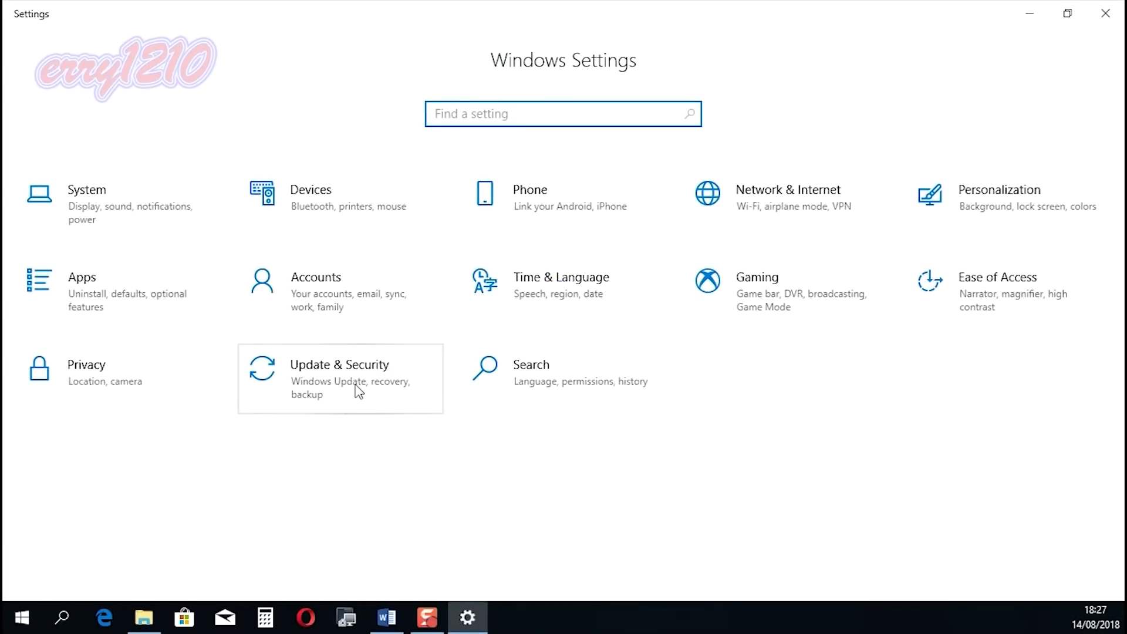
click(357, 390)
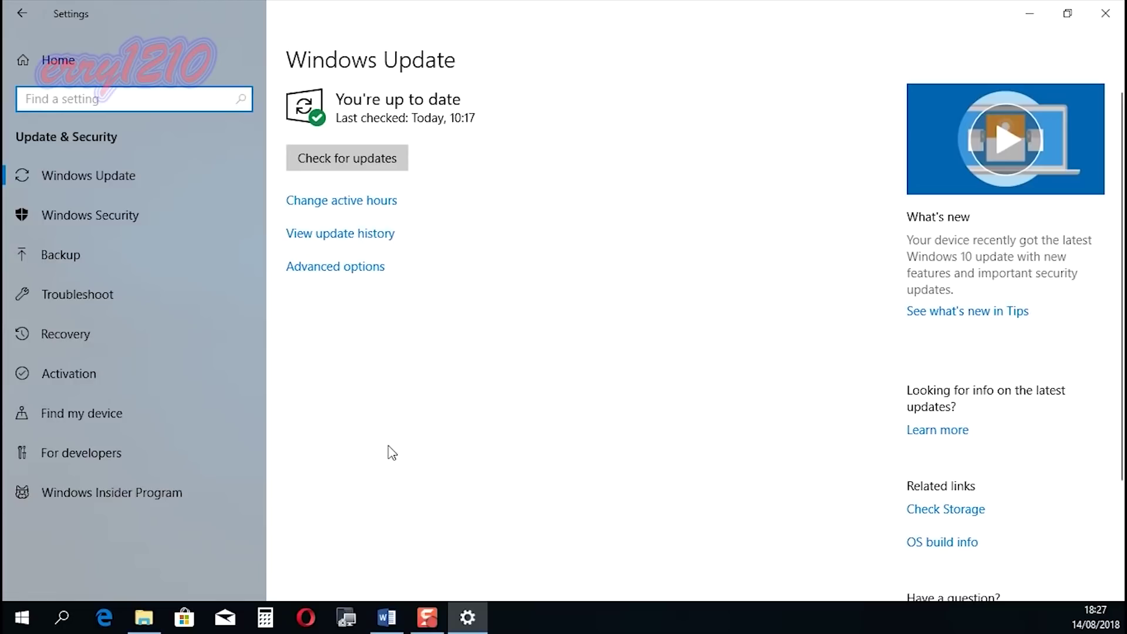
click(91, 332)
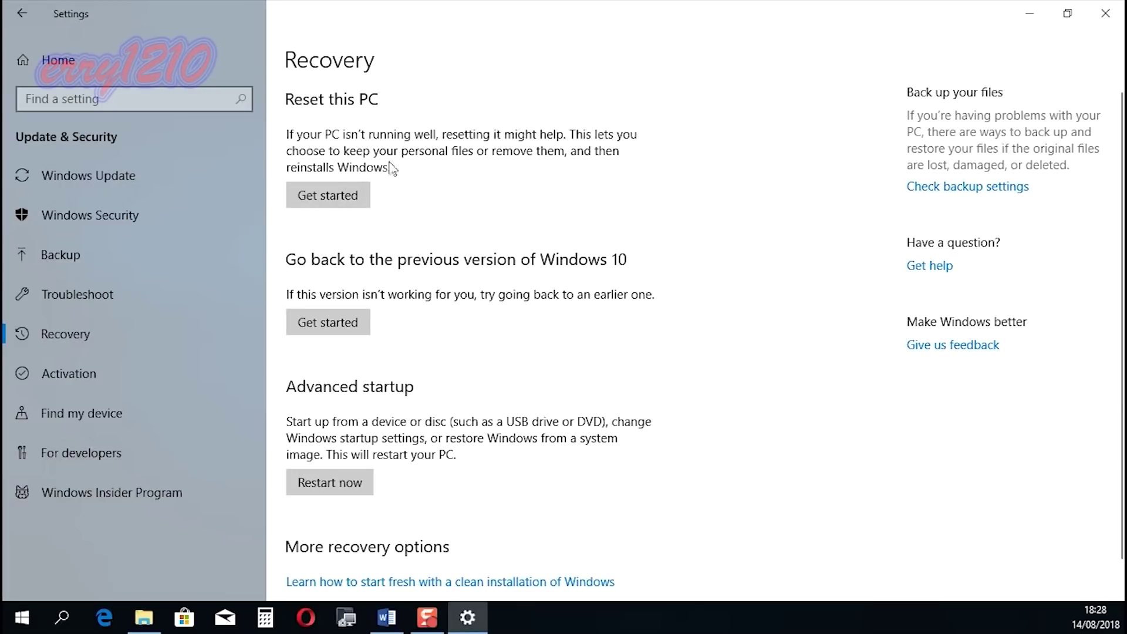
click(348, 197)
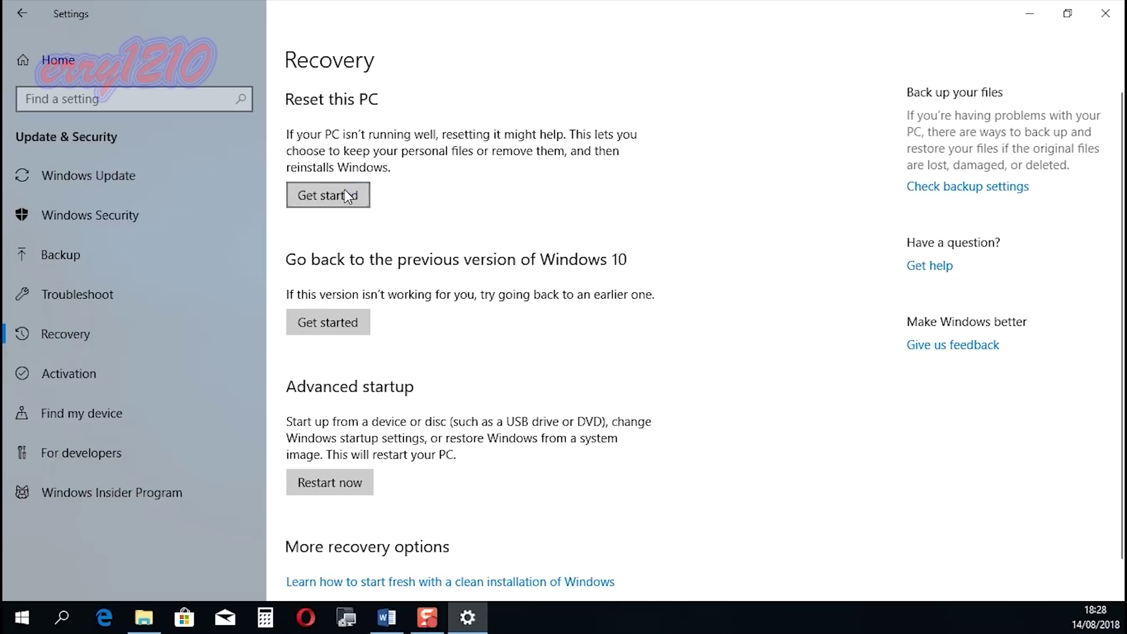